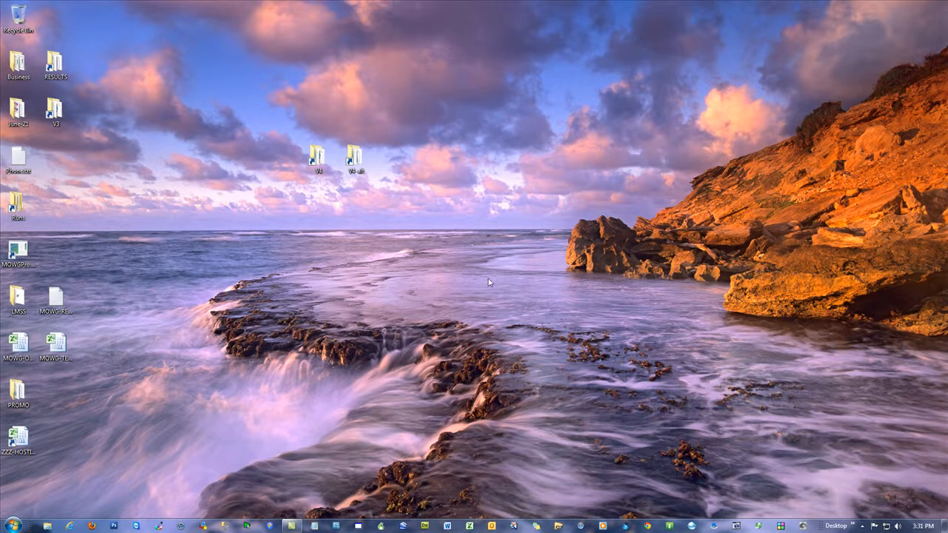
# - Open the vars.csv file from the V3 folder on the desktop
pyautogui.doubleClick(54, 106)
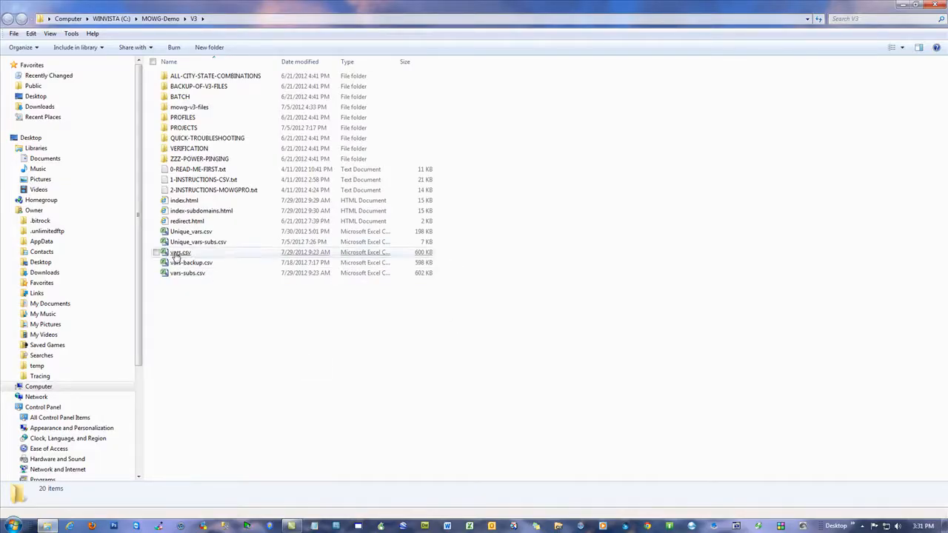
pyautogui.doubleClick(178, 253)
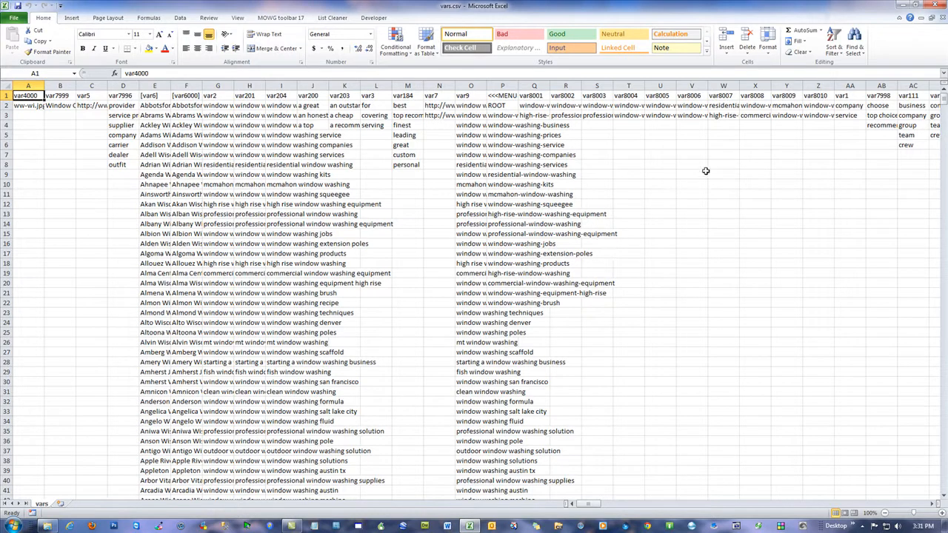
pyautogui.click(89, 235)
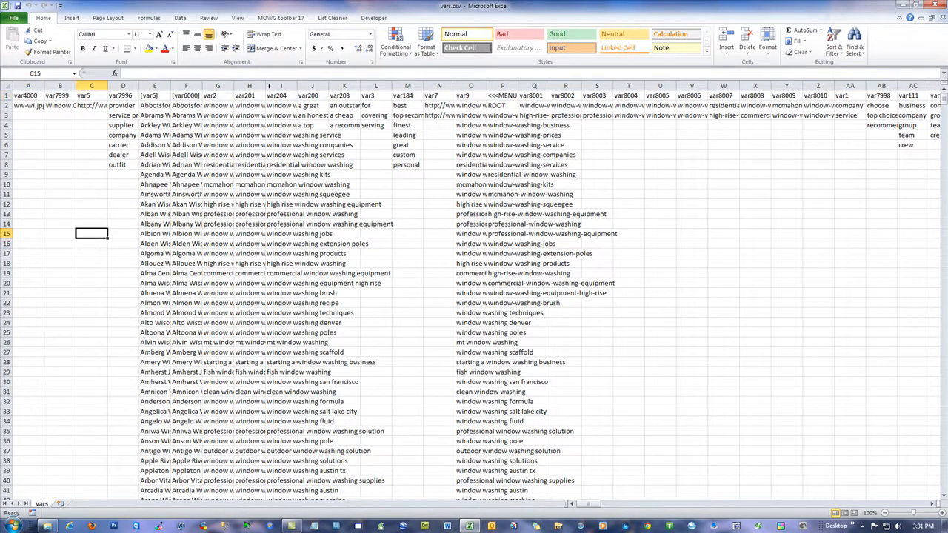
# - Auto-fit the widths of columns H through J, headed var201, var204 and var200, to their contents
pyautogui.moveTo(252, 87); pyautogui.dragTo(315, 87)
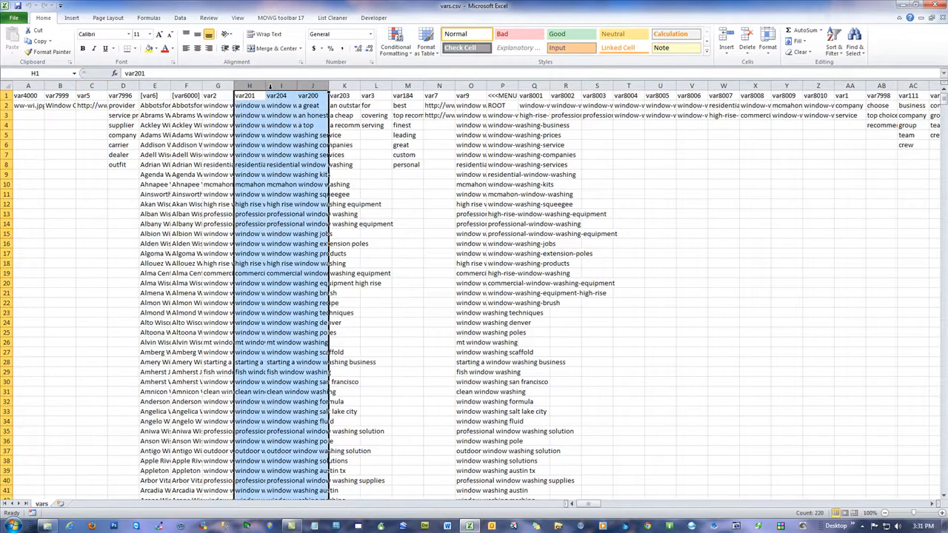
pyautogui.doubleClick(265, 84)
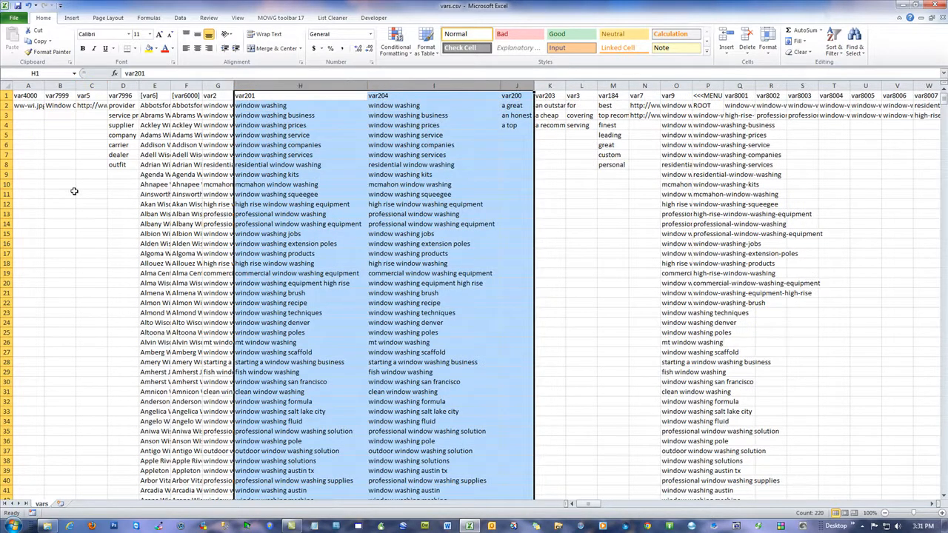
pyautogui.click(71, 192)
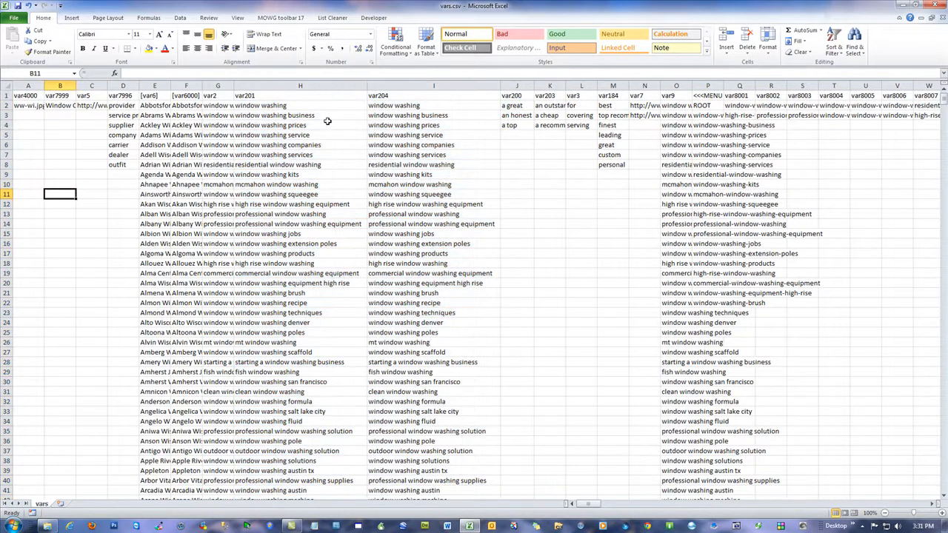
# - Show the MOWG toolbar commands and auto-fit the widths of the [var6000] and var2 columns
pyautogui.click(280, 18)
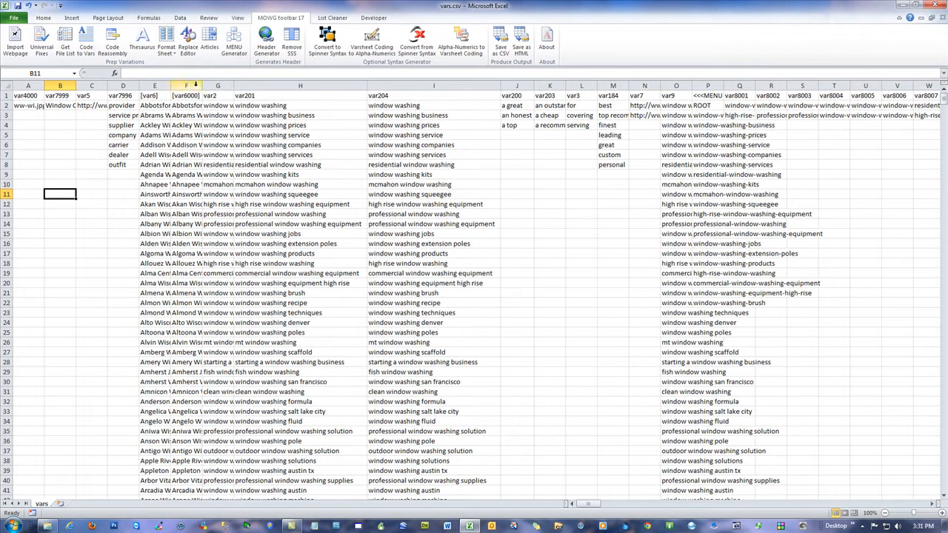
pyautogui.moveTo(201, 87); pyautogui.dragTo(200, 87)
pyautogui.doubleClick(201, 86)
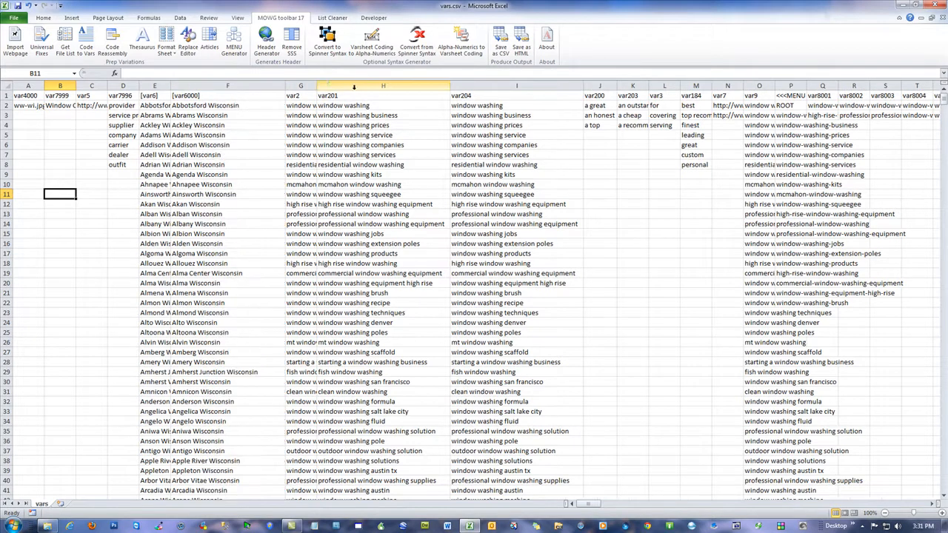
pyautogui.doubleClick(316, 86)
pyautogui.click(269, 174)
pyautogui.click(319, 84)
pyautogui.click(449, 86)
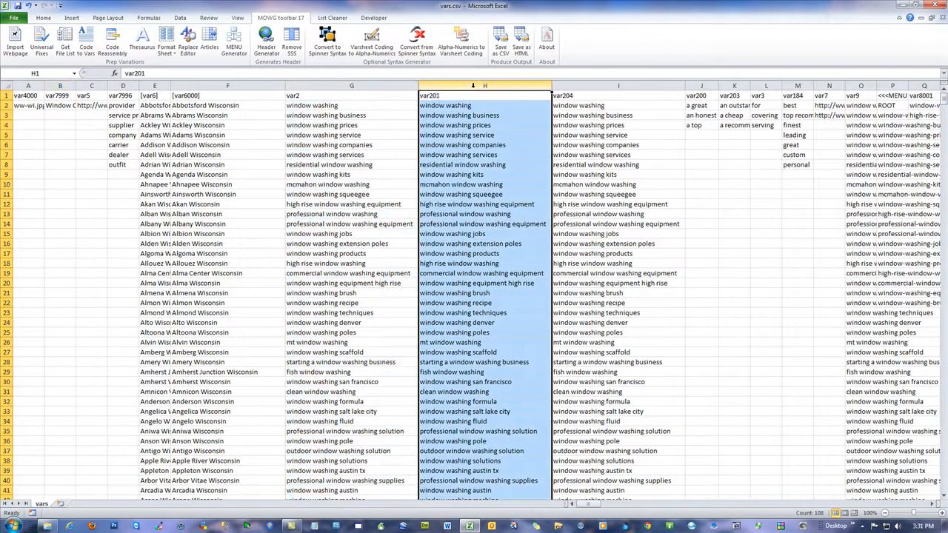
pyautogui.click(591, 86)
pyautogui.click(471, 166)
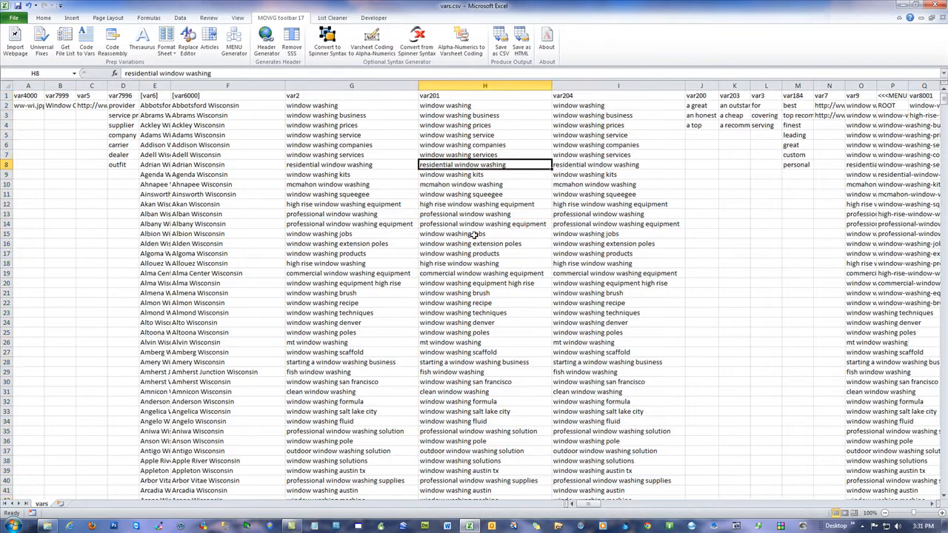
# - Review the keyword lists in the var201 and var204 columns, selecting I2:I37, and look across the neighbouring columns
pyautogui.scroll(-12, 460, 236)
pyautogui.scroll(12, 459, 236)
pyautogui.click(933, 504)
pyautogui.click(934, 503)
pyautogui.click(933, 504)
pyautogui.click(933, 504)
pyautogui.click(933, 503)
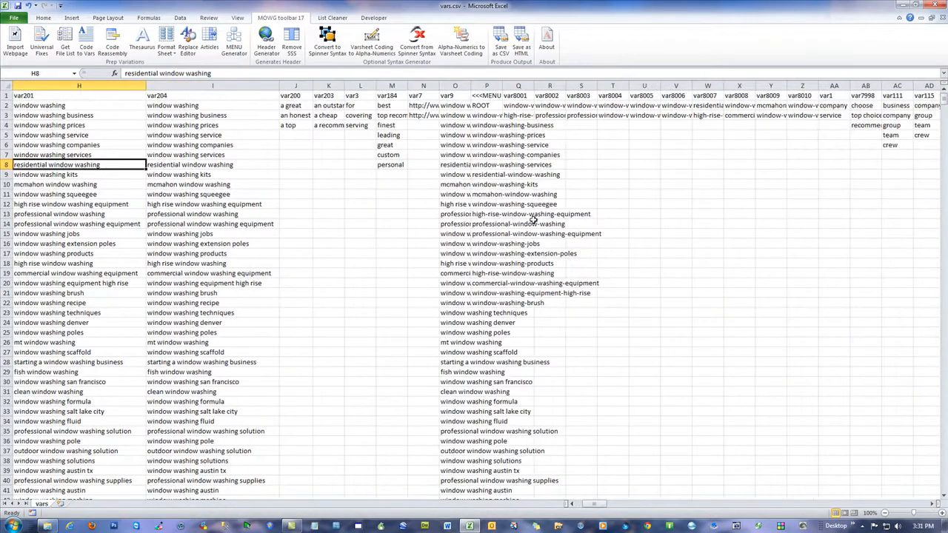
pyautogui.moveTo(177, 106); pyautogui.dragTo(215, 451)
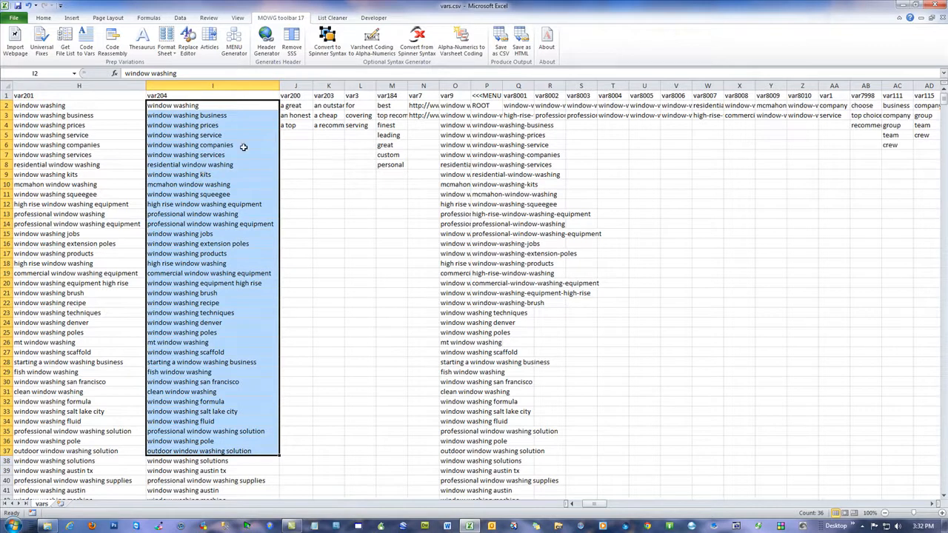
# - Auto-fit the widths of the <<<MENU and var9 columns and select the menu entries in P3:P22
pyautogui.moveTo(490, 117); pyautogui.dragTo(491, 320)
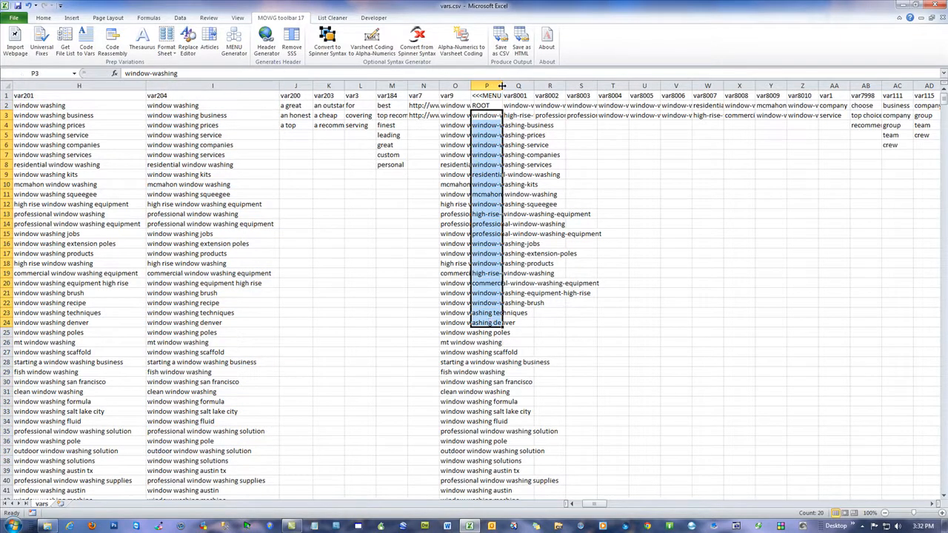
pyautogui.doubleClick(502, 86)
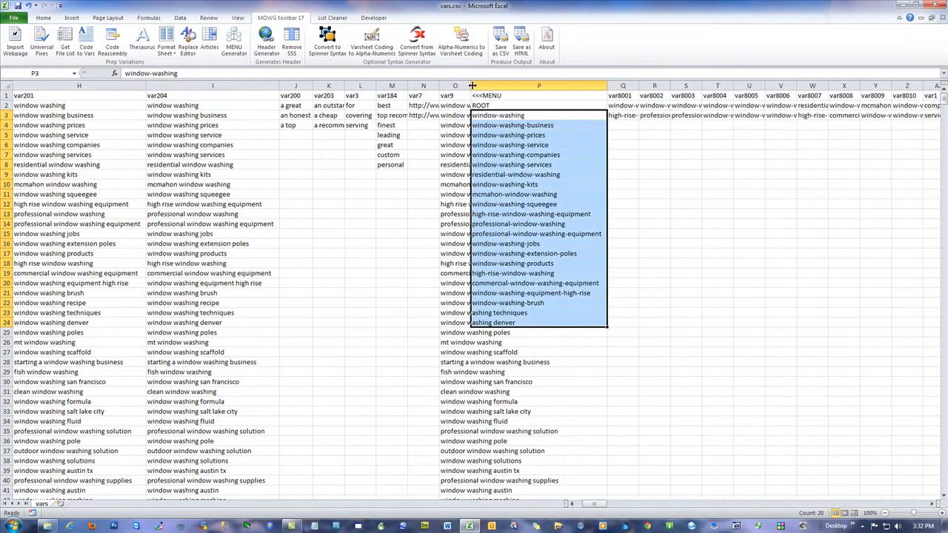
pyautogui.doubleClick(472, 86)
pyautogui.click(596, 402)
pyautogui.moveTo(597, 118); pyautogui.dragTo(615, 303)
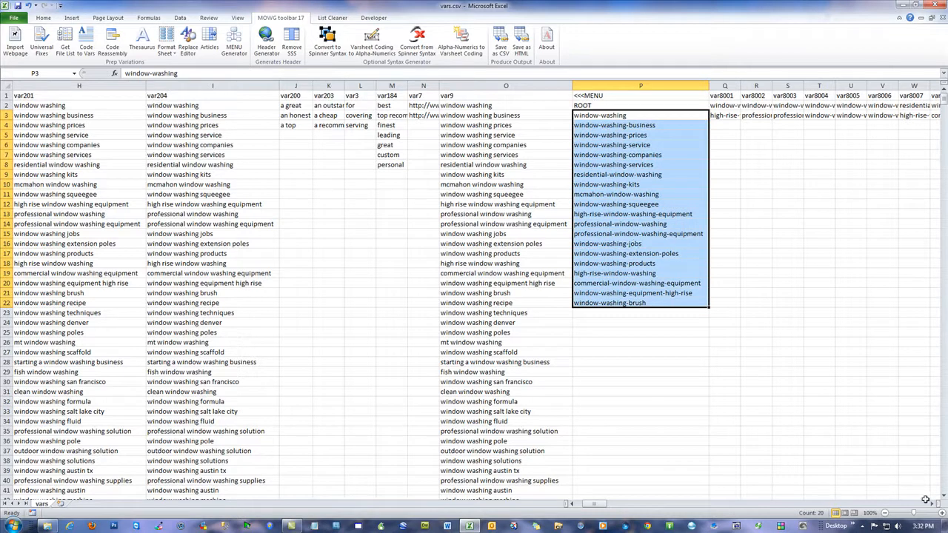
# - Select the link values in Q2:Z3 beneath the var8001 to var8010 headers and check the MENU Generator command
pyautogui.hscroll(3, 928, 499)
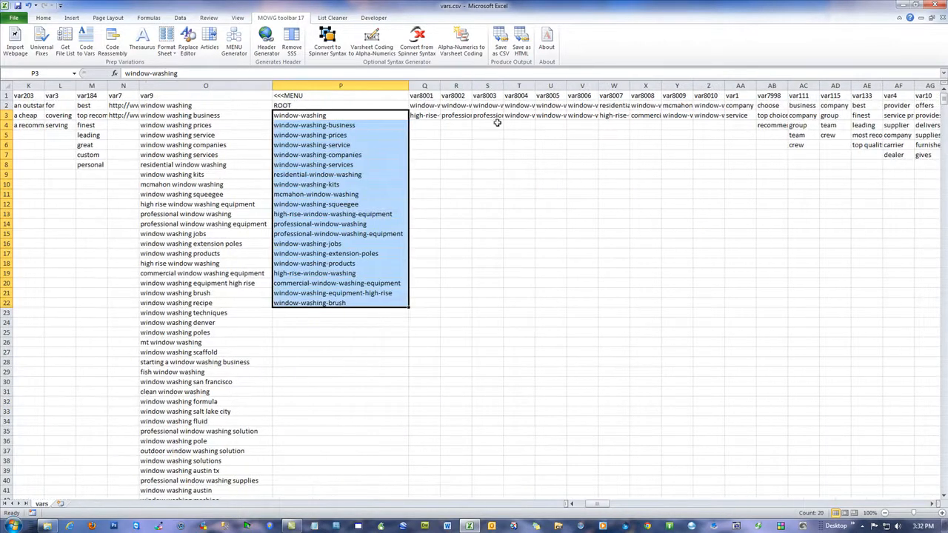
pyautogui.moveTo(425, 106); pyautogui.dragTo(717, 116)
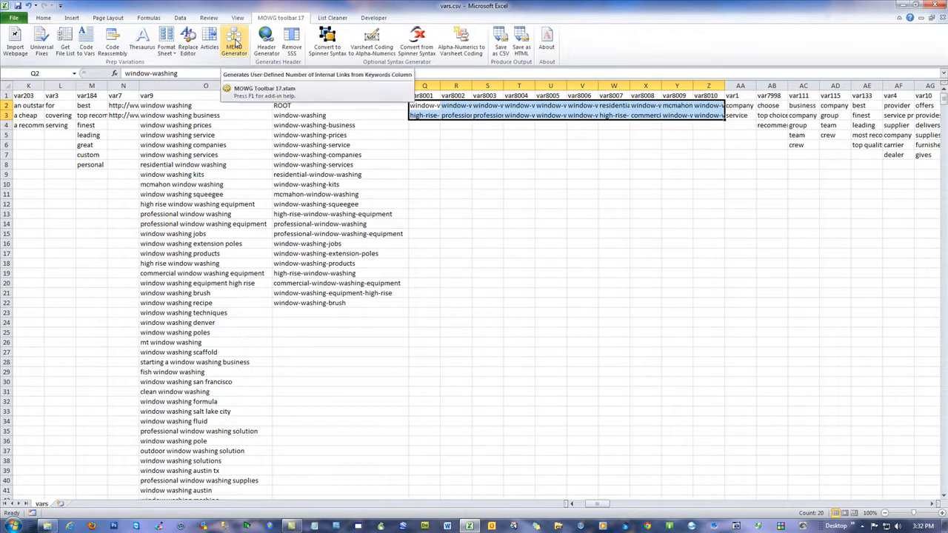
pyautogui.click(235, 45)
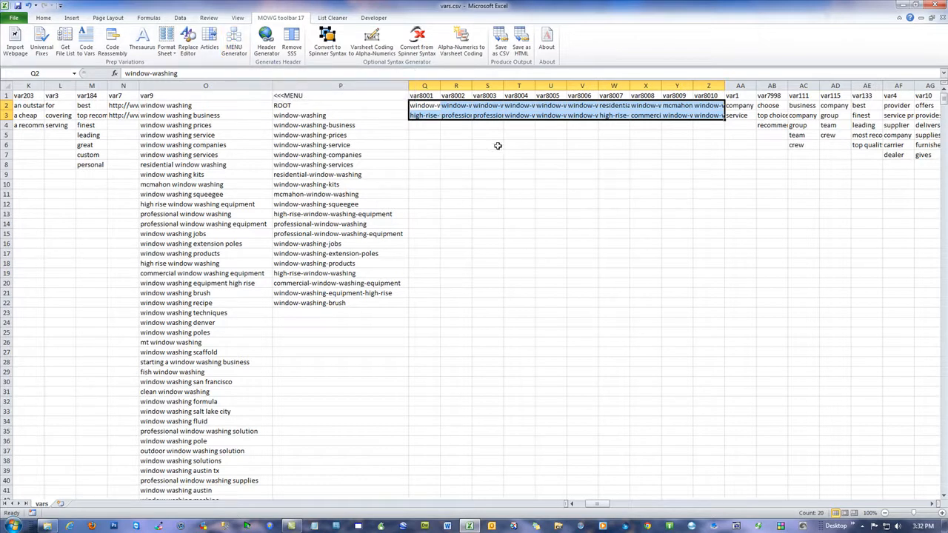
# - Examine the row 1 headers from var8001 to var8010 and the columns following them up to var10
pyautogui.click(424, 130)
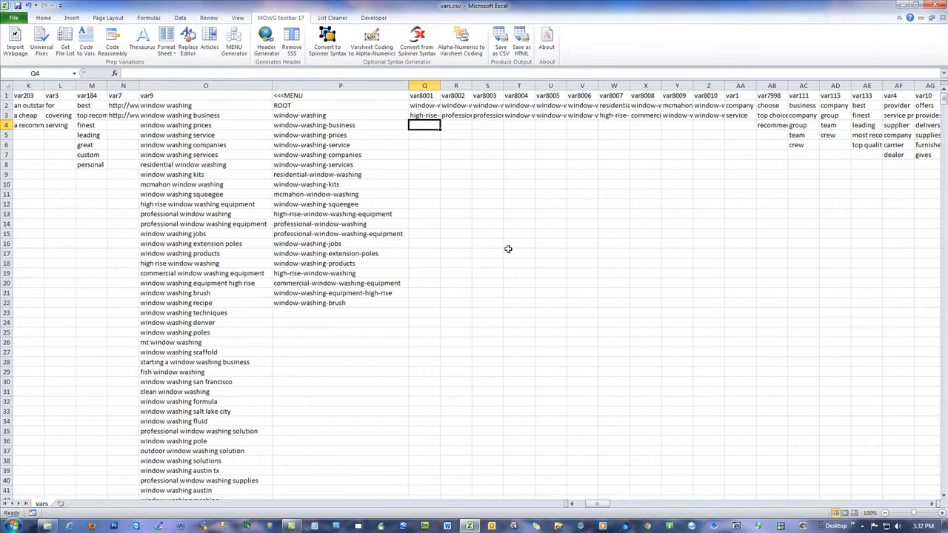
pyautogui.click(426, 97)
pyautogui.click(454, 97)
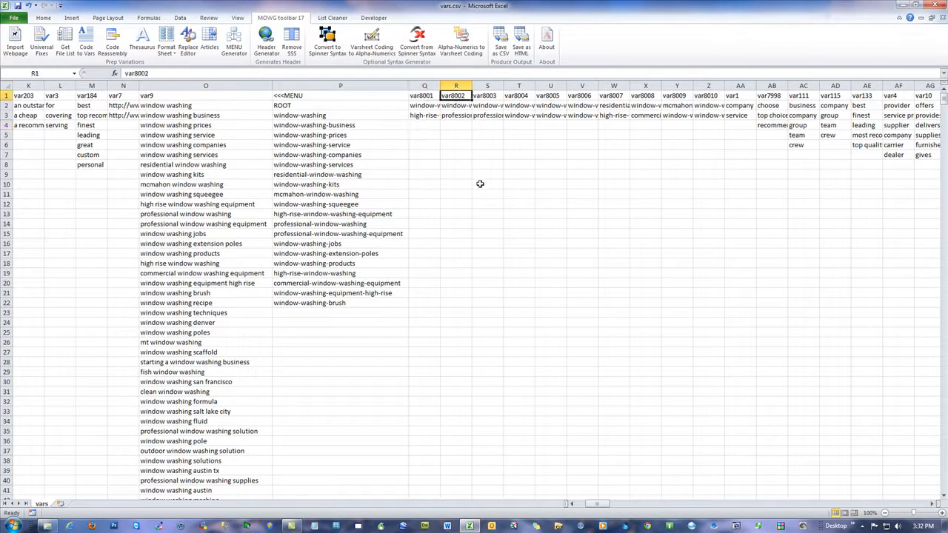
pyautogui.click(455, 124)
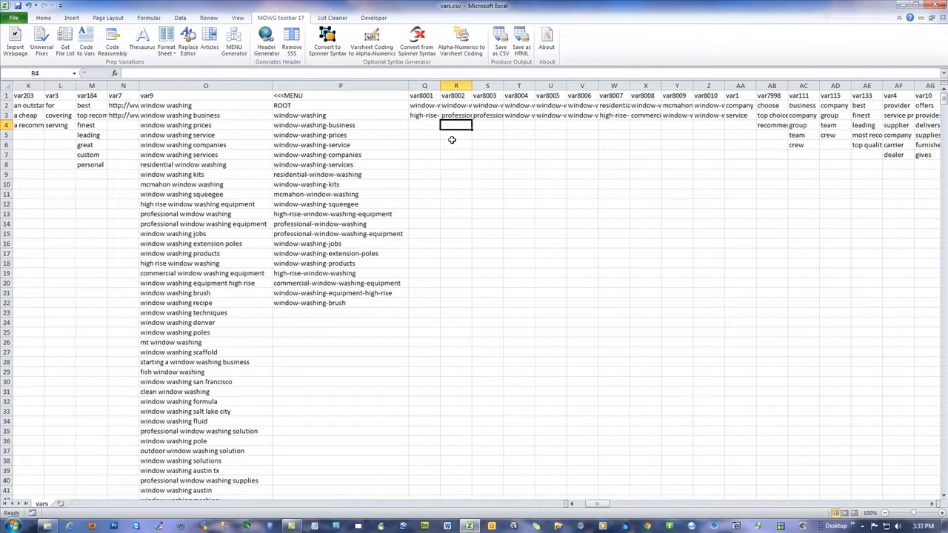
pyautogui.moveTo(426, 94); pyautogui.dragTo(717, 94)
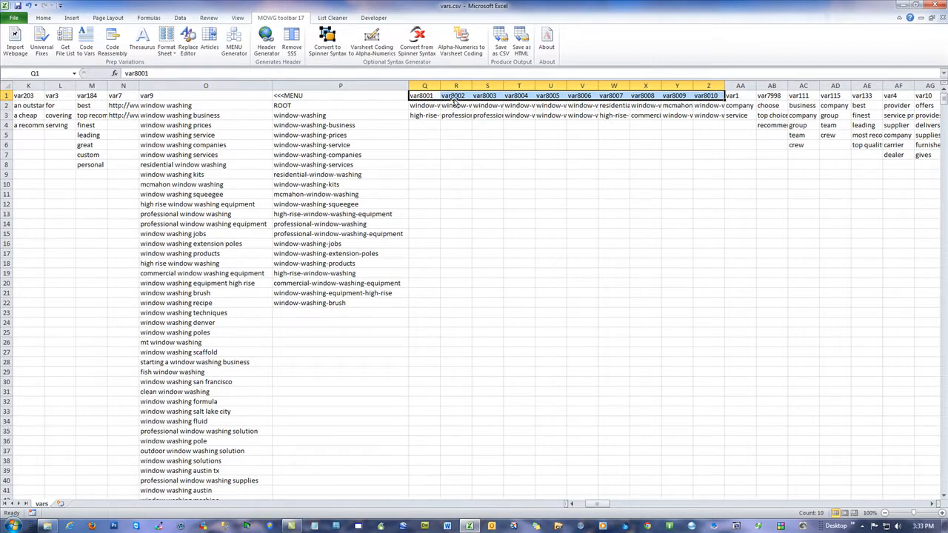
pyautogui.click(428, 125)
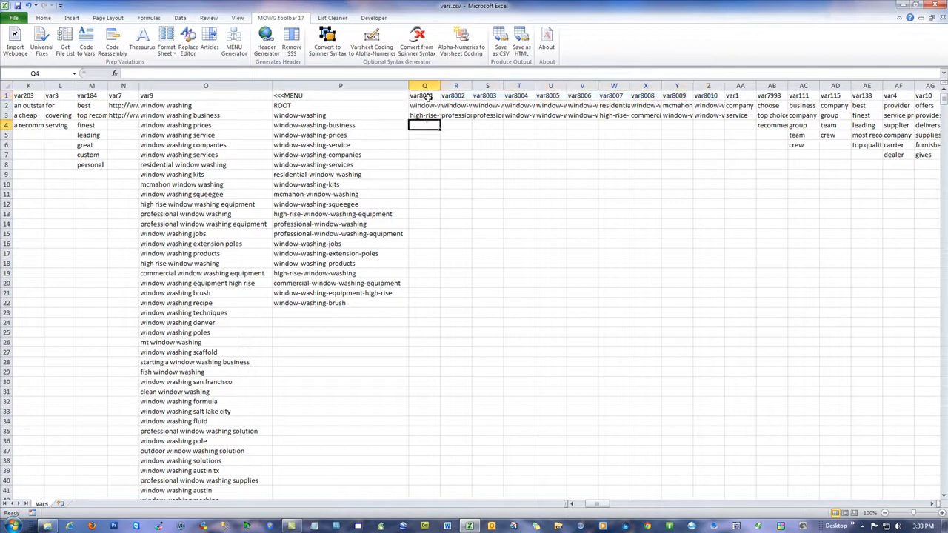
pyautogui.click(425, 96)
pyautogui.click(460, 97)
pyautogui.click(468, 142)
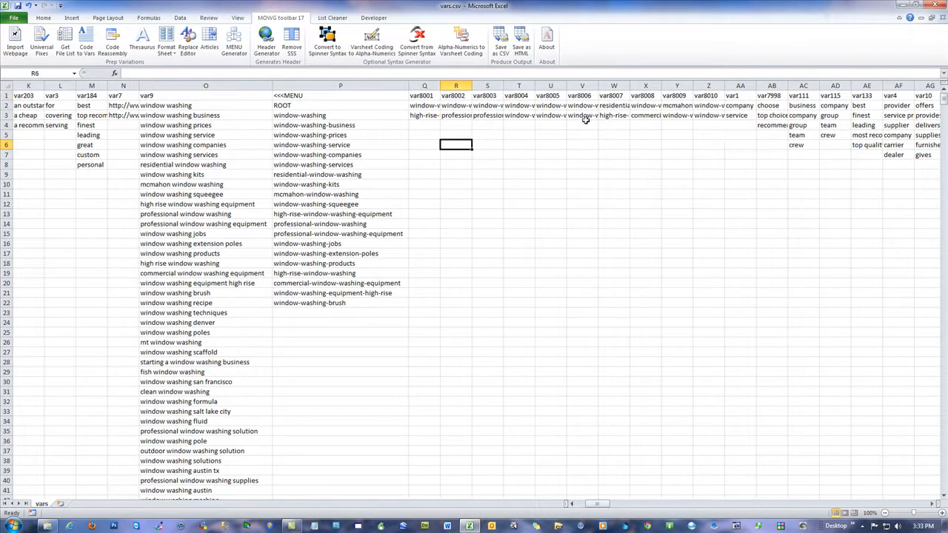
pyautogui.moveTo(423, 95); pyautogui.dragTo(711, 96)
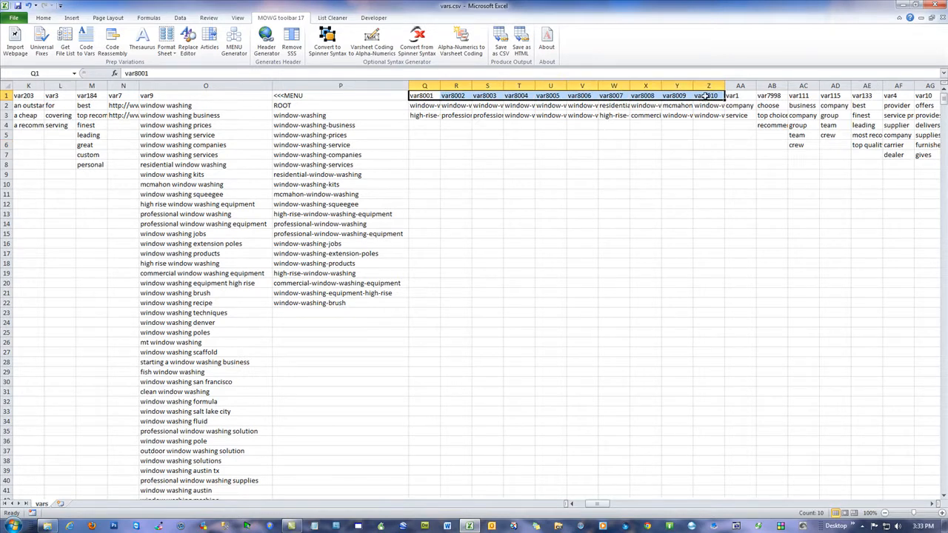
pyautogui.moveTo(436, 95); pyautogui.dragTo(449, 96)
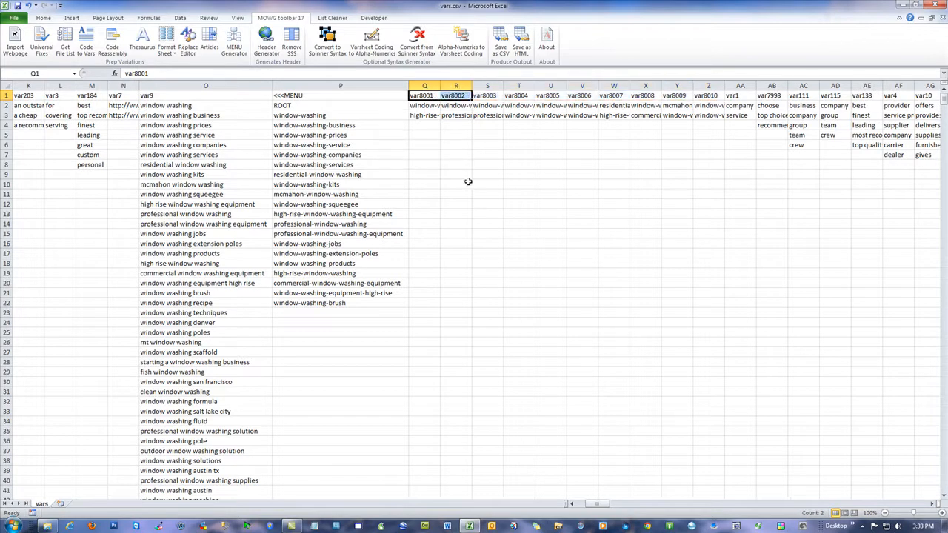
pyautogui.click(437, 96)
pyautogui.moveTo(439, 96); pyautogui.dragTo(930, 87)
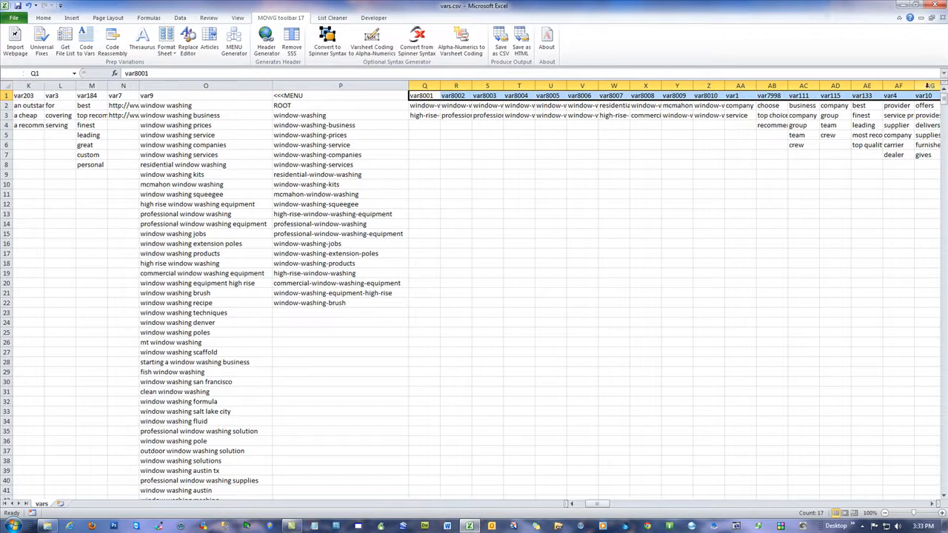
pyautogui.click(559, 185)
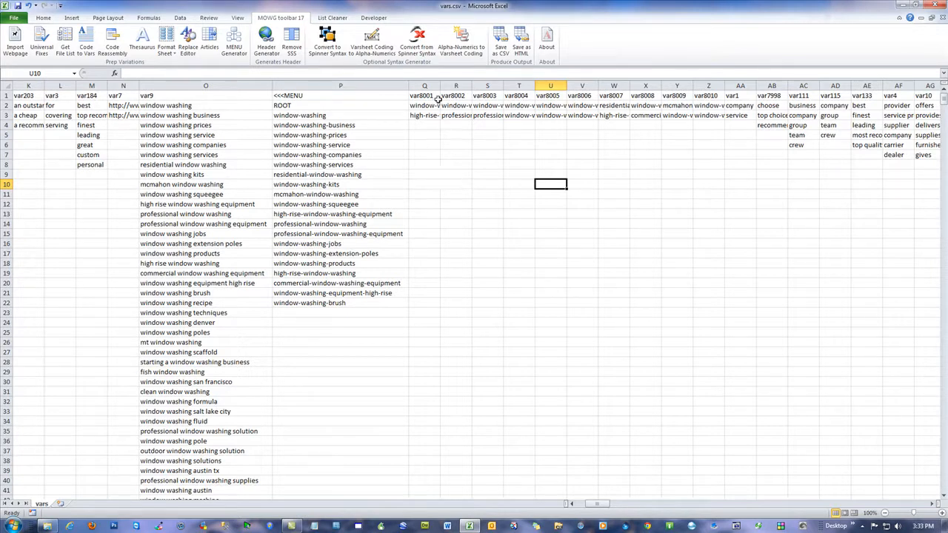
pyautogui.moveTo(430, 94); pyautogui.dragTo(931, 95)
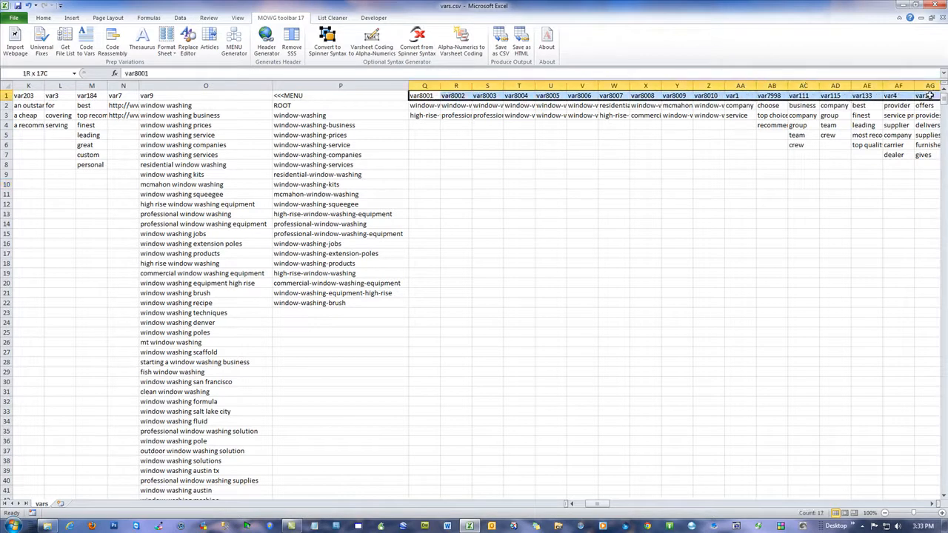
pyautogui.click(457, 174)
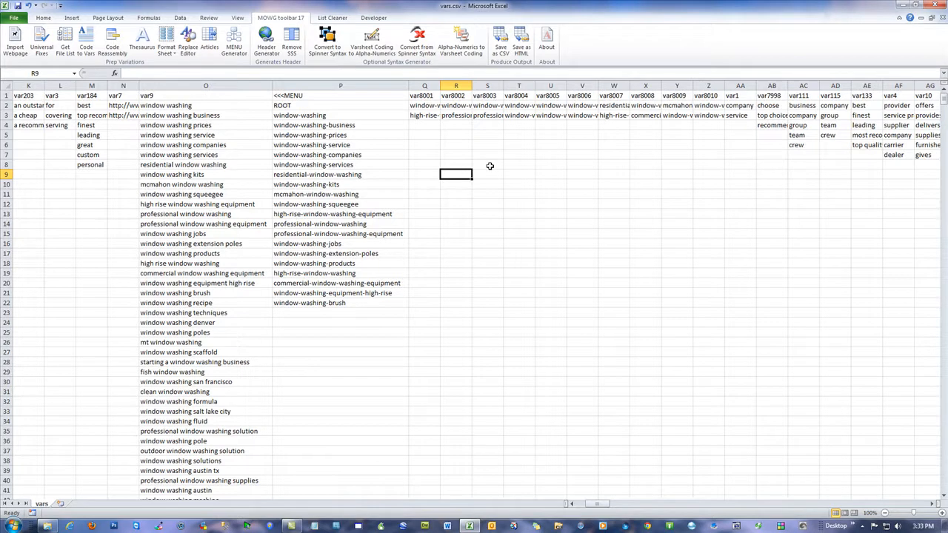
# - Compare the var2 keywords in G2:G35 with the <<<MENU entries in P3:P22
pyautogui.click(572, 504)
pyautogui.click(572, 503)
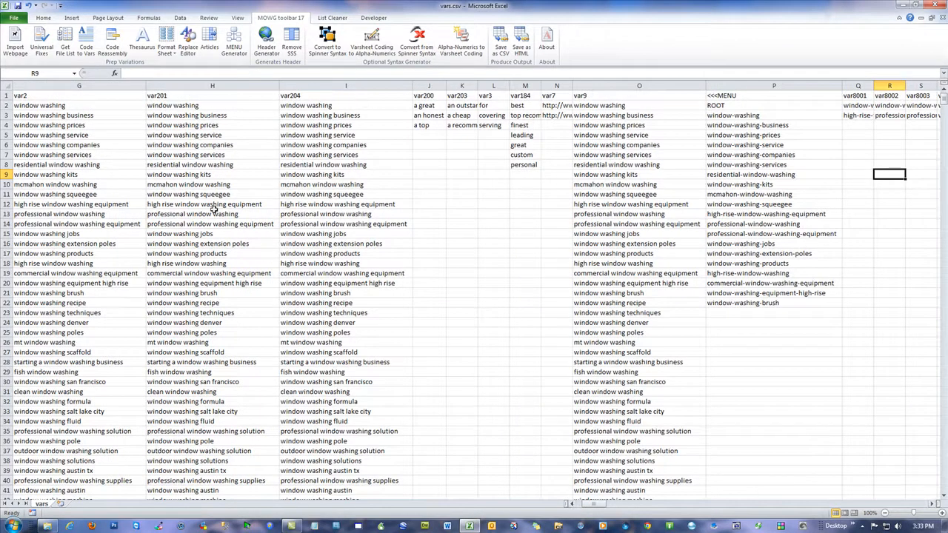
pyautogui.click(571, 504)
pyautogui.click(572, 503)
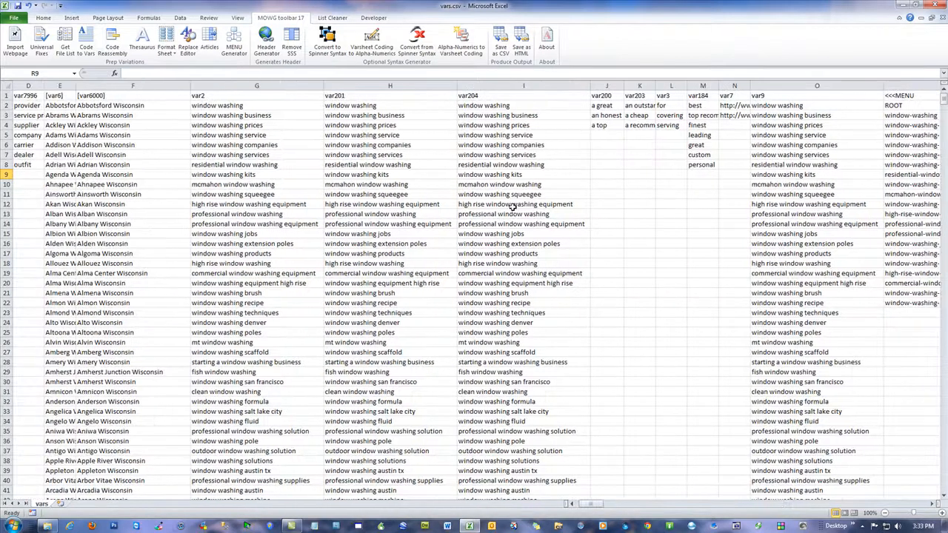
pyautogui.click(207, 107)
pyautogui.click(219, 95)
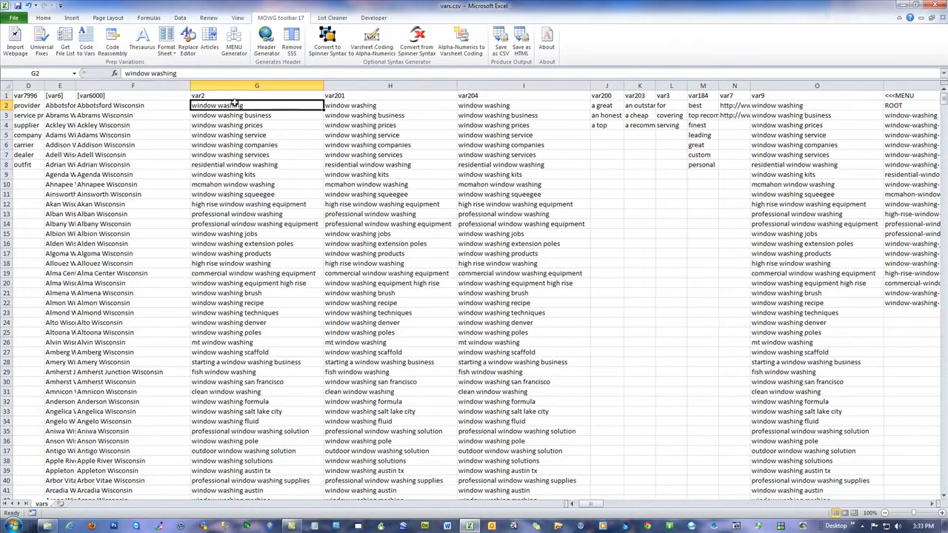
pyautogui.moveTo(234, 102); pyautogui.dragTo(266, 431)
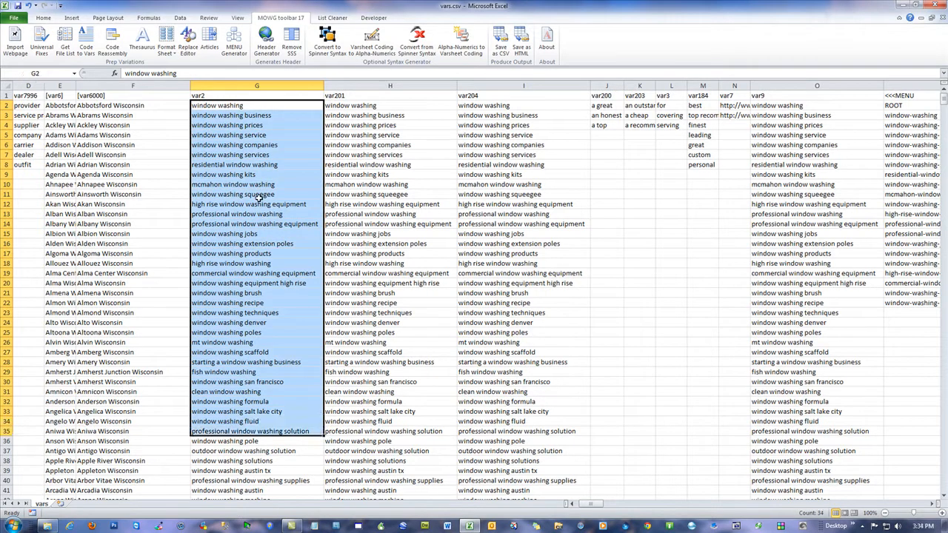
pyautogui.moveTo(902, 115); pyautogui.dragTo(892, 309)
pyautogui.click(935, 504)
pyautogui.click(934, 504)
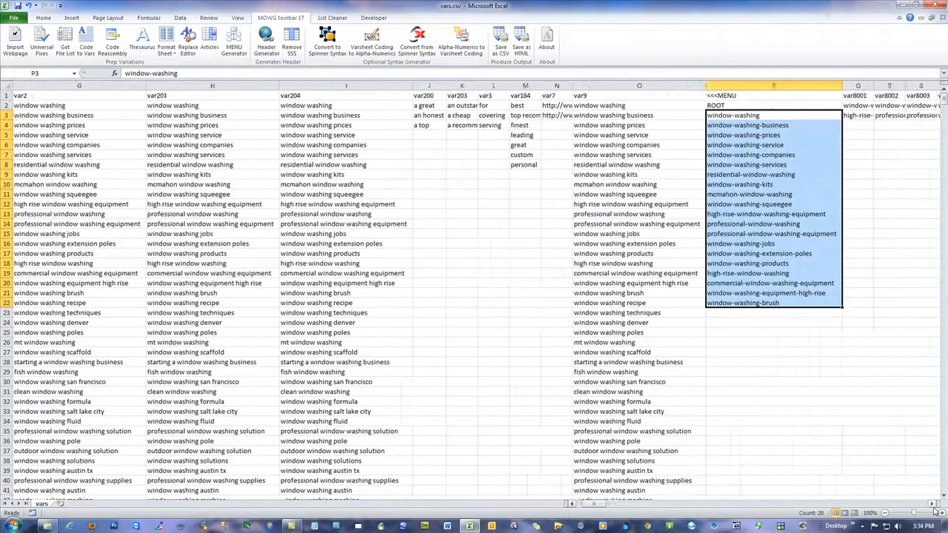
# - Compare the <<<MENU entries in P3 to P7 with the var8001 to var8010 link values in Q2:Z3
pyautogui.click(935, 504)
pyautogui.click(393, 106)
pyautogui.moveTo(394, 106); pyautogui.dragTo(678, 116)
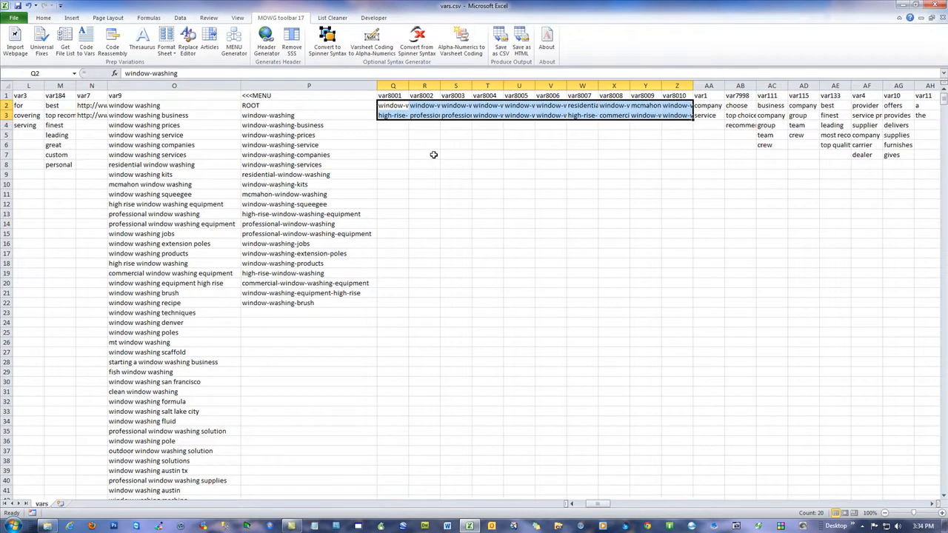
pyautogui.click(261, 115)
pyautogui.click(280, 136)
pyautogui.click(283, 154)
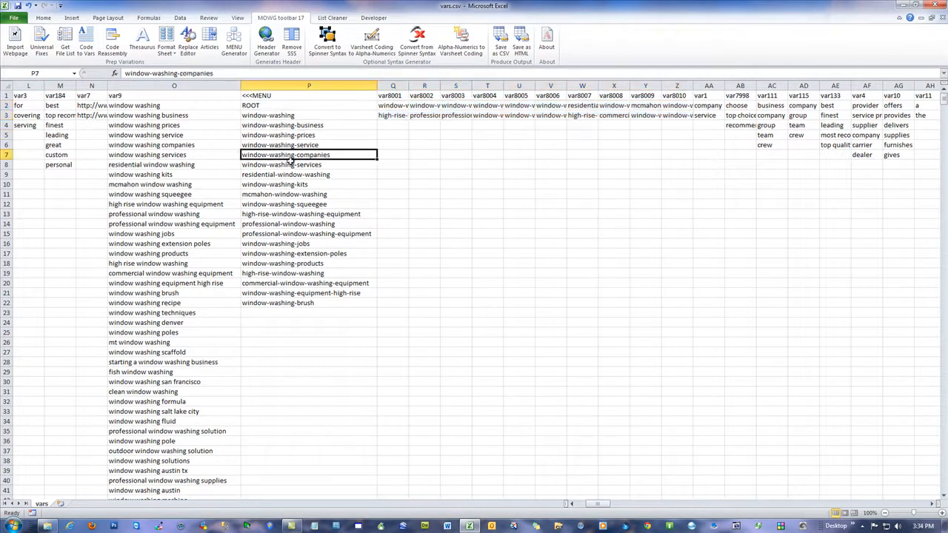
pyautogui.click(296, 116)
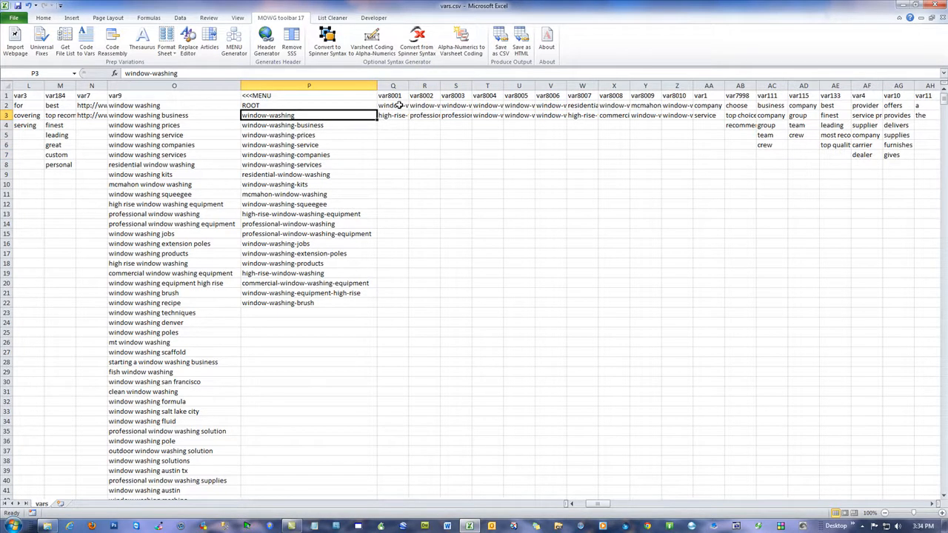
pyautogui.moveTo(399, 106); pyautogui.dragTo(642, 111)
pyautogui.click(643, 202)
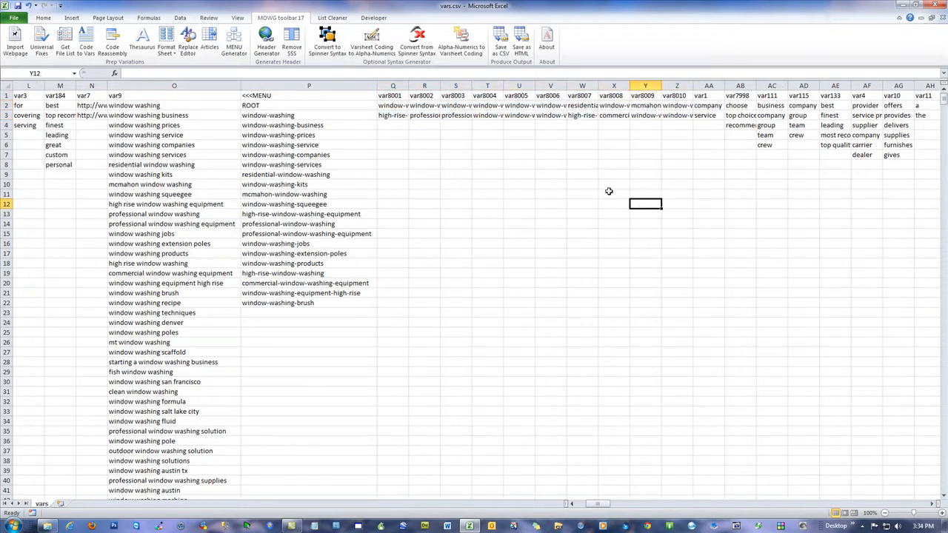
# - Select the menu entries from P3 downward, followed by the block of link values starting at Q2 under var8001 to var8010
pyautogui.moveTo(281, 116); pyautogui.dragTo(299, 452)
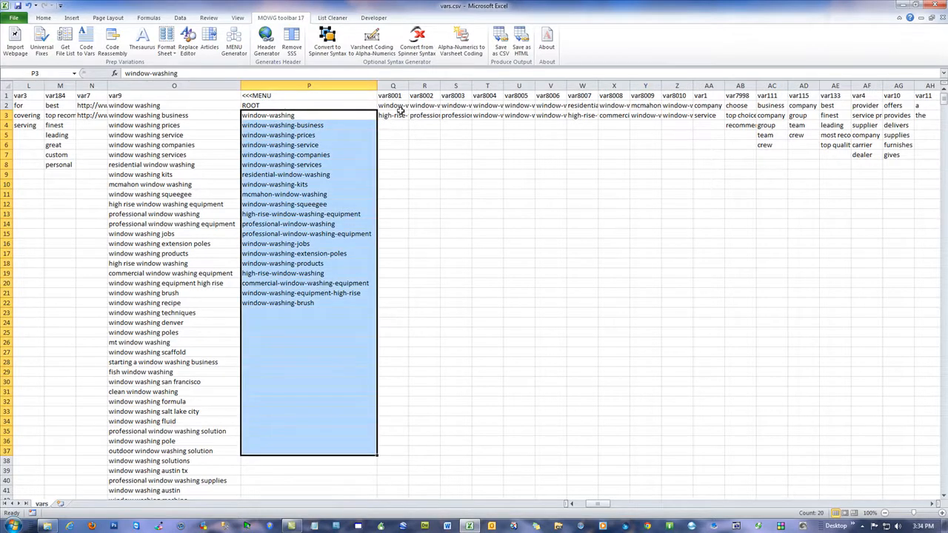
pyautogui.moveTo(397, 108); pyautogui.dragTo(669, 111)
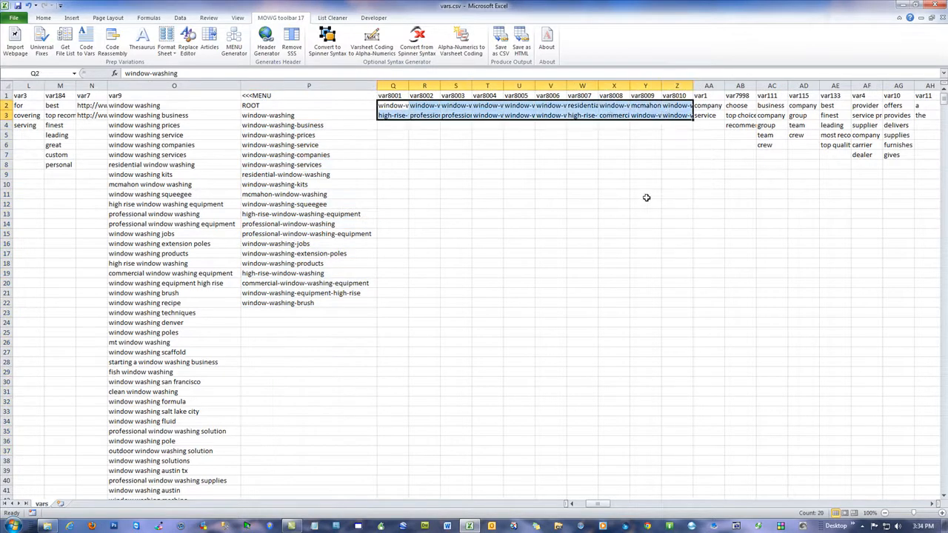
pyautogui.click(480, 172)
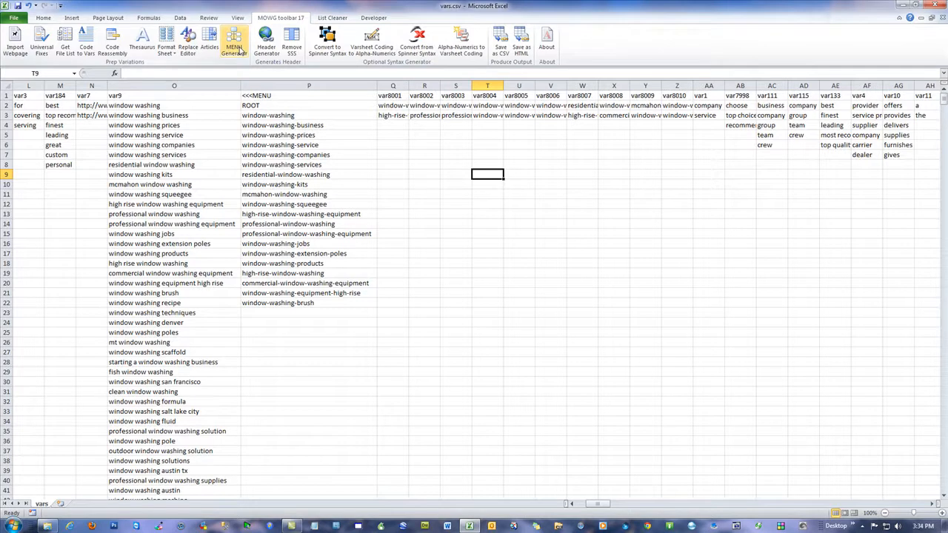
pyautogui.moveTo(274, 116); pyautogui.dragTo(284, 340)
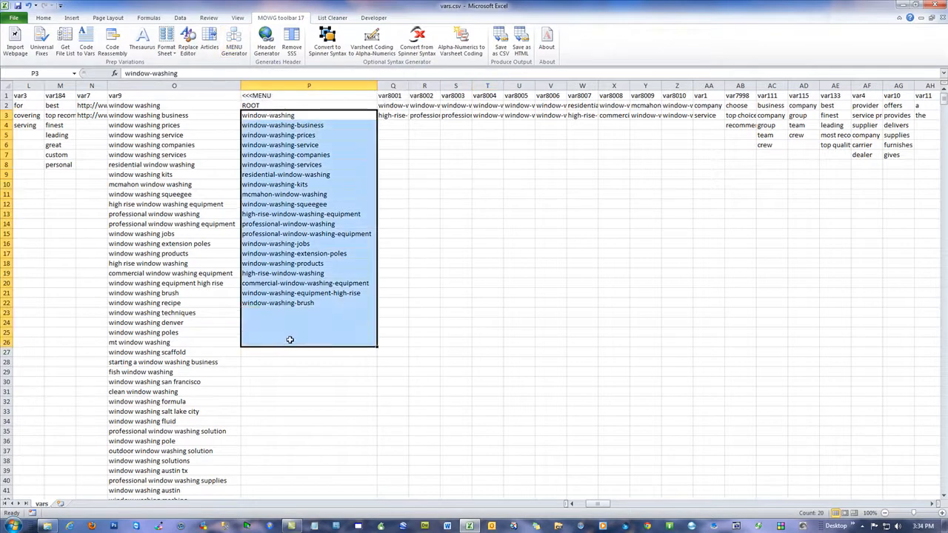
pyautogui.moveTo(389, 106); pyautogui.dragTo(670, 135)
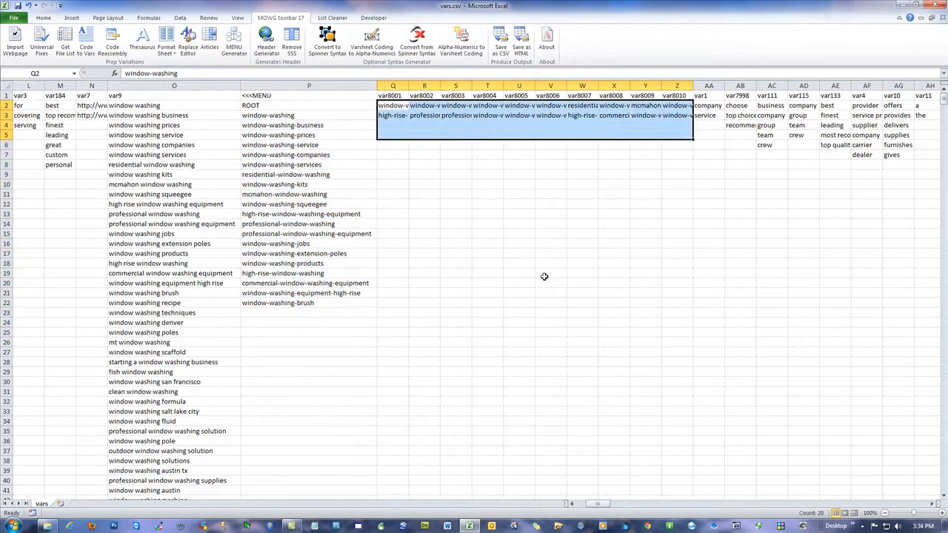
pyautogui.click(425, 145)
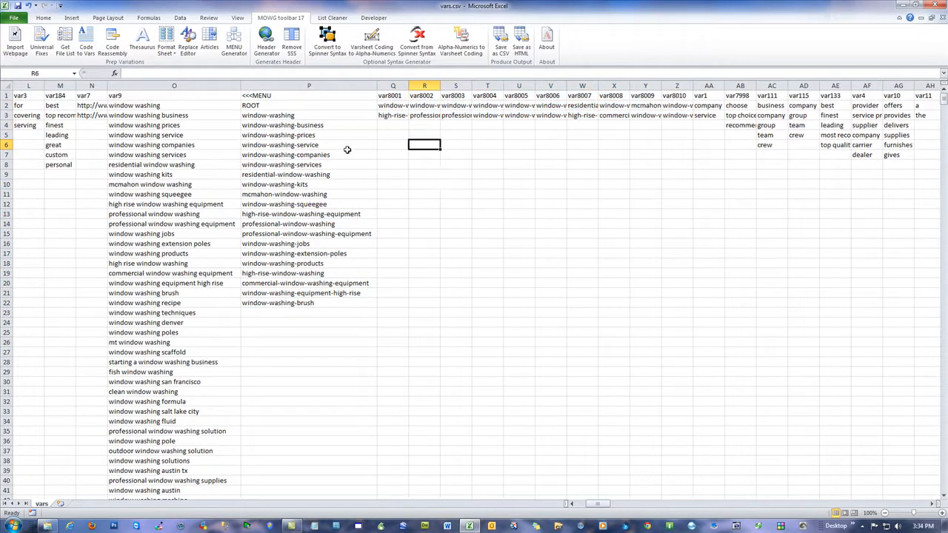
# - Highlight the whole set of menu columns P through Z, from <<<MENU to var8010
pyautogui.click(234, 46)
pyautogui.moveTo(438, 81); pyautogui.dragTo(676, 82)
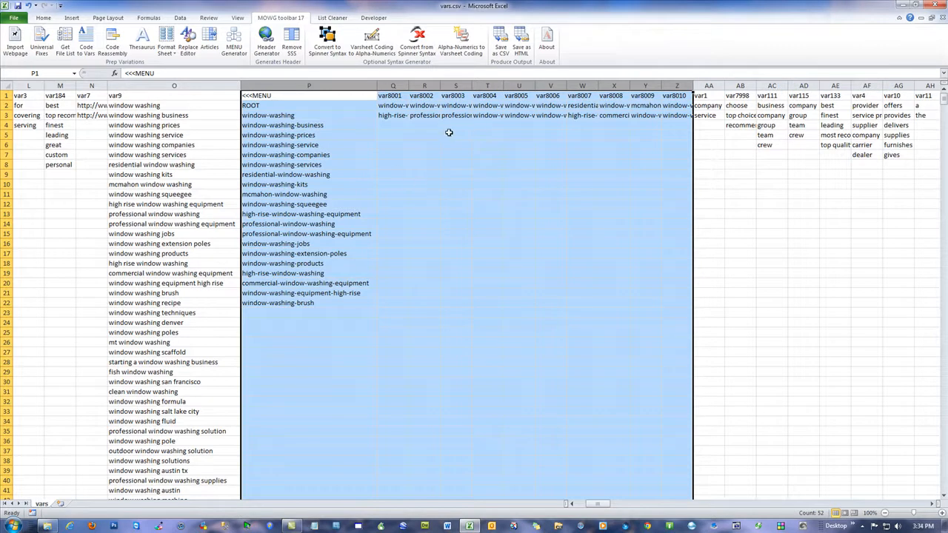
pyautogui.click(328, 136)
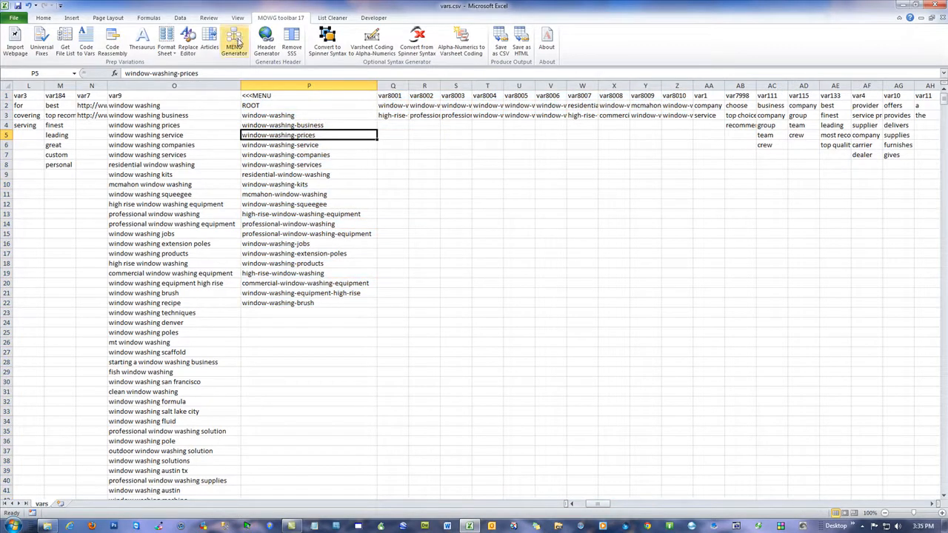
# - Start the MENU Generator on the variable sheet and choose var2 as its source column
pyautogui.click(234, 43)
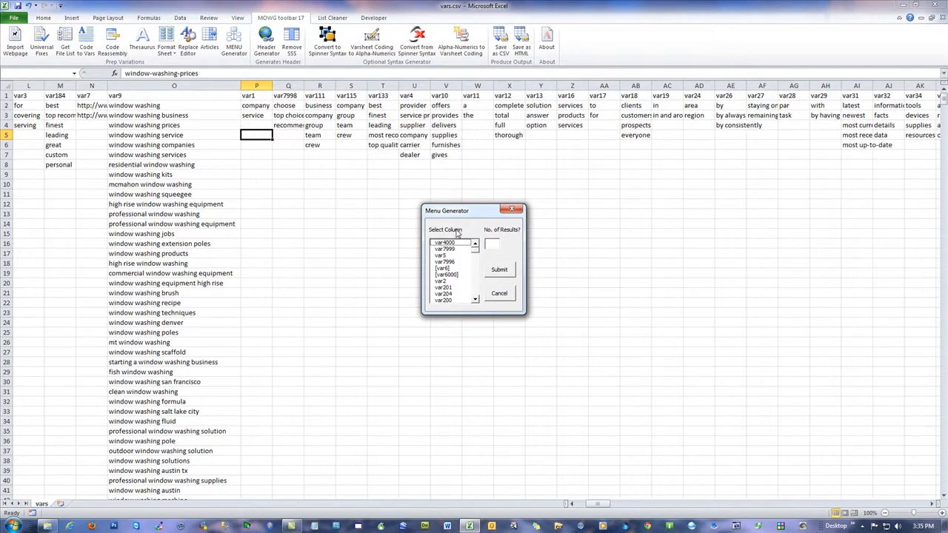
pyautogui.click(446, 282)
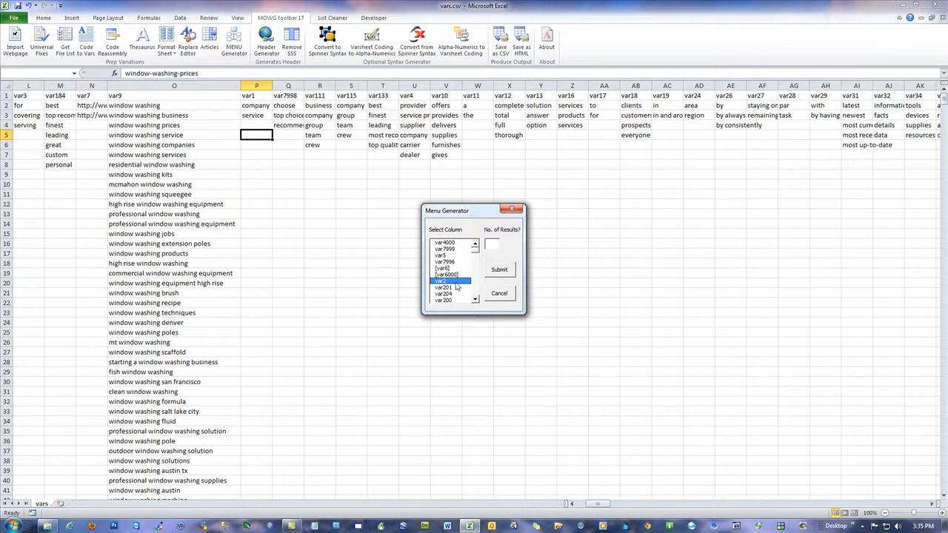
pyautogui.click(447, 288)
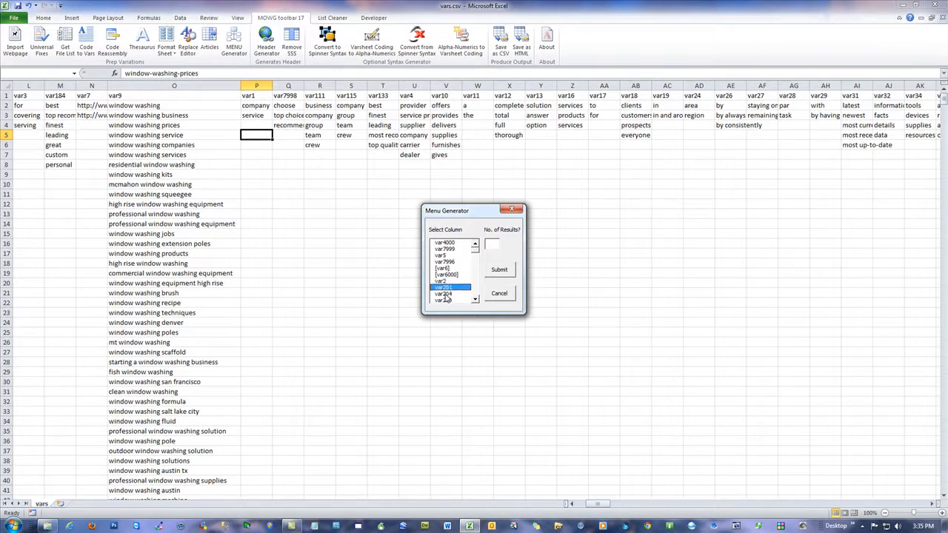
pyautogui.click(446, 294)
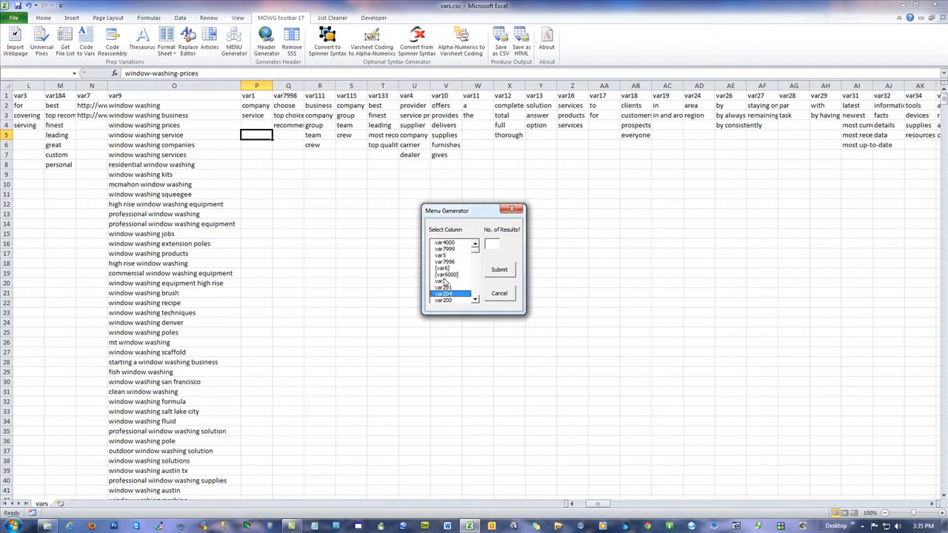
pyautogui.click(442, 283)
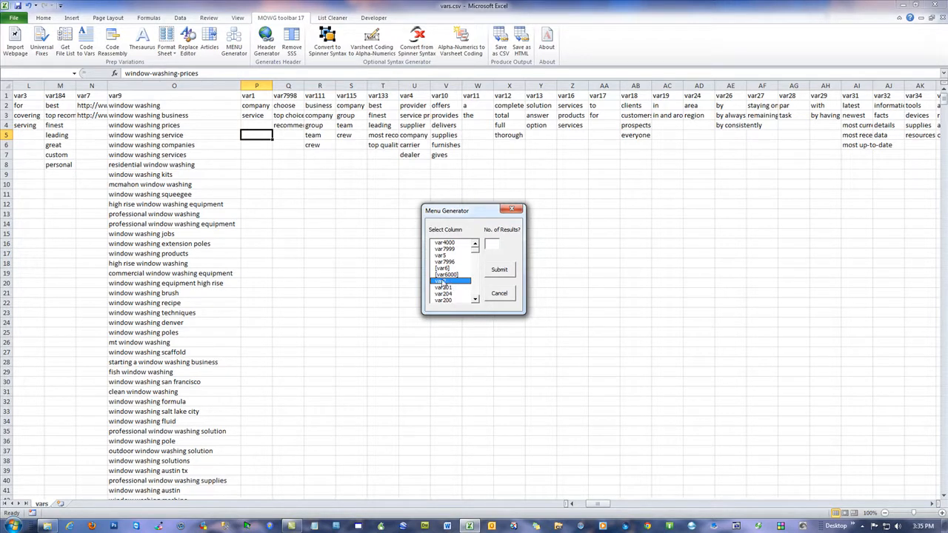
# - Try to generate the menu from var2 with the number of results set to 1
pyautogui.click(494, 243)
pyautogui.click(499, 270)
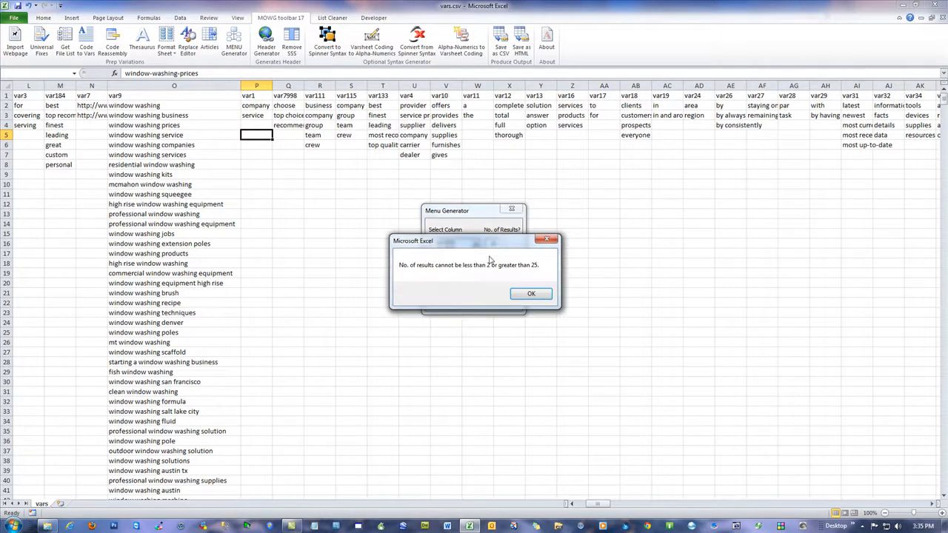
pyautogui.click(539, 294)
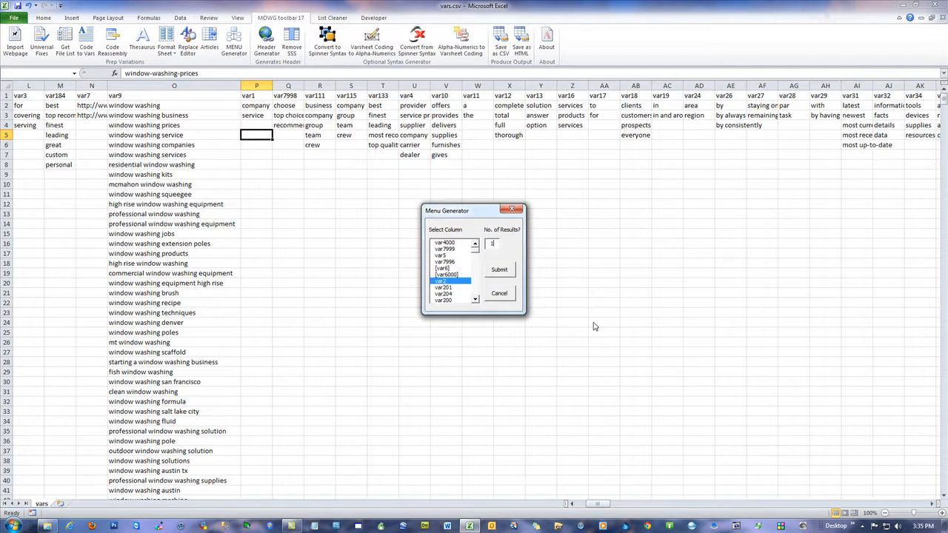
pyautogui.click(496, 271)
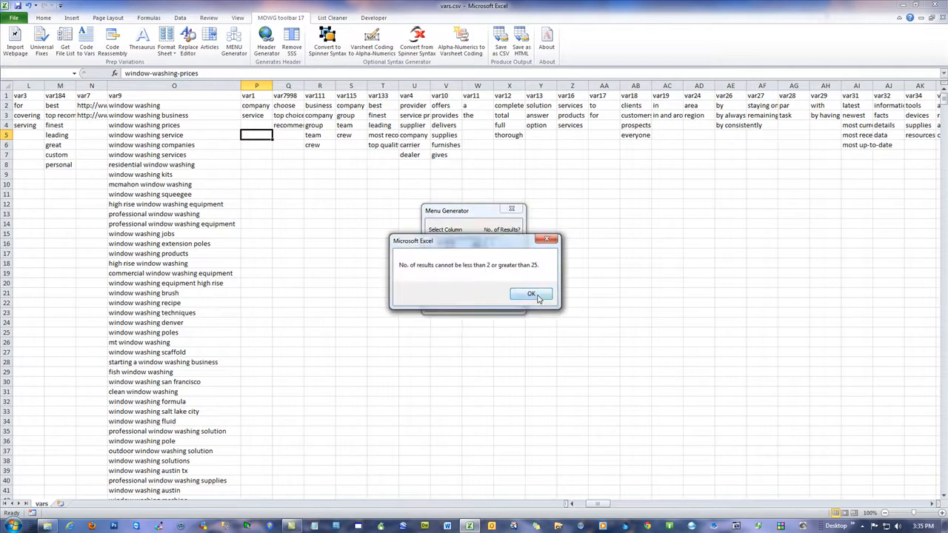
pyautogui.click(531, 294)
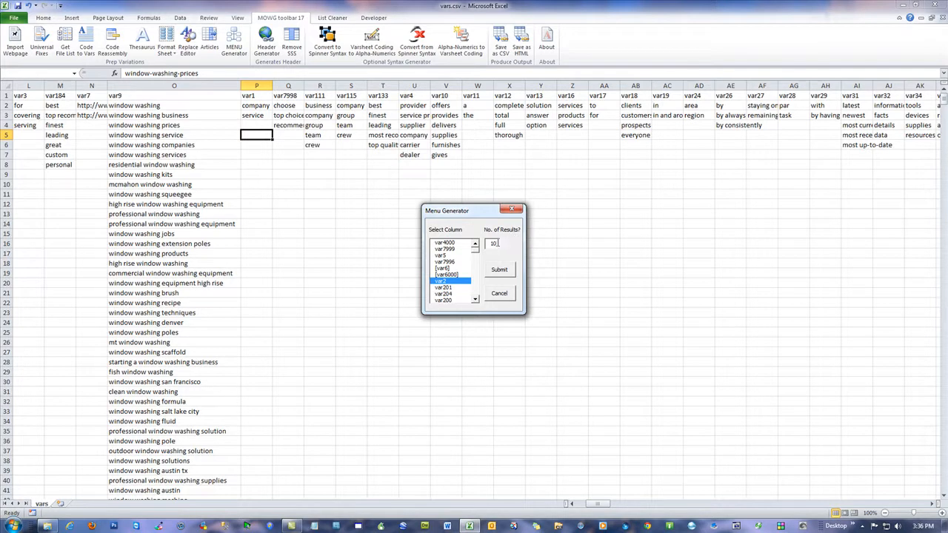
# - Set the number of results to 10 and generate the menu from the var2 column
pyautogui.click(494, 242)
pyautogui.click(46, 525)
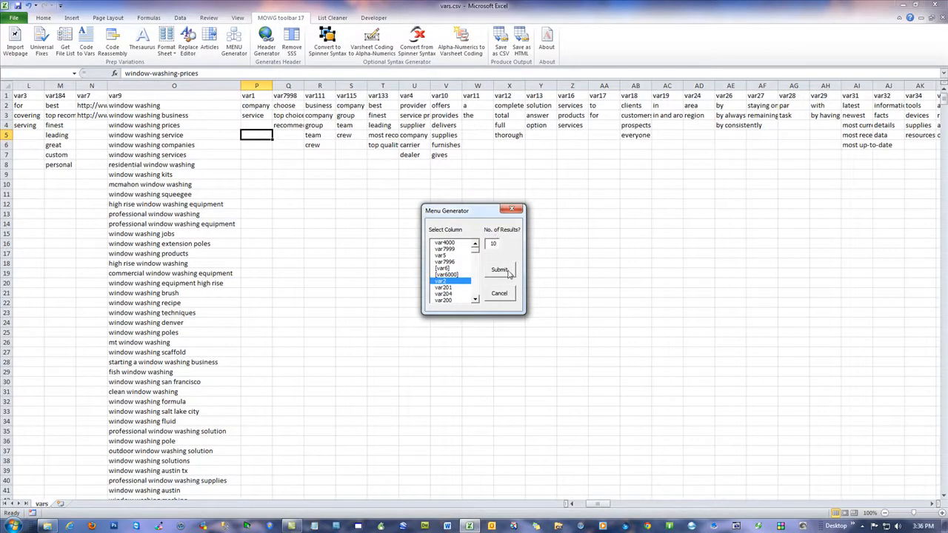
pyautogui.click(446, 282)
pyautogui.click(494, 244)
pyautogui.click(500, 269)
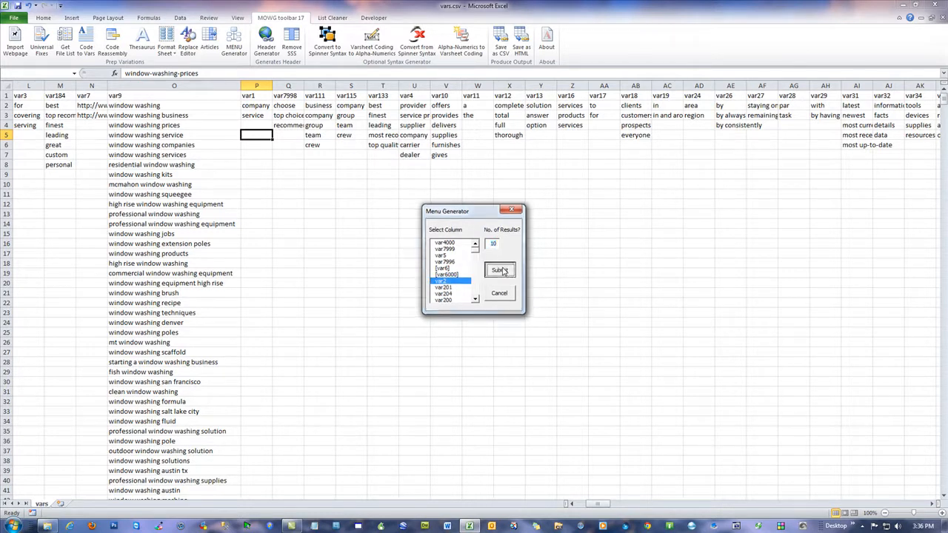
pyautogui.click(486, 293)
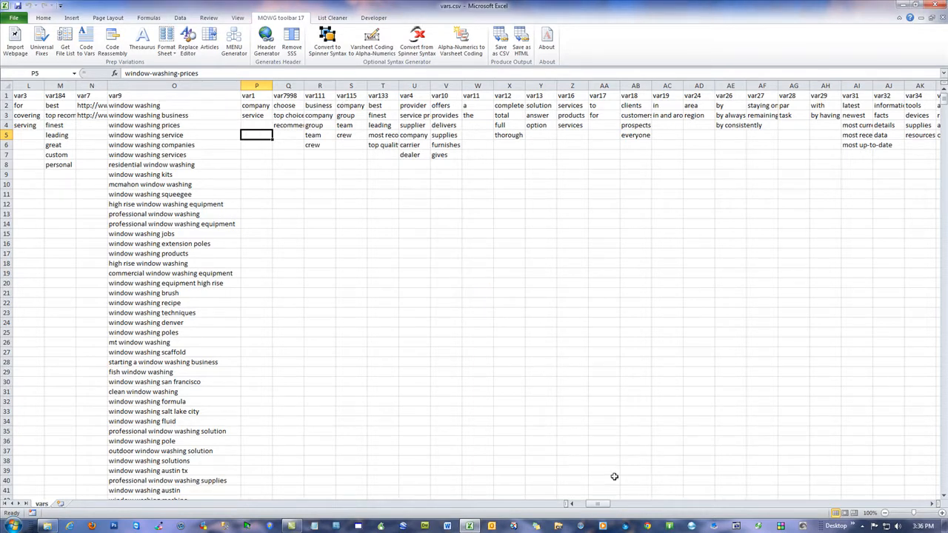
# - Auto-fit the widths of the newly generated <<<MENU and var8001 to var8010 columns, OC through OM
pyautogui.moveTo(598, 506); pyautogui.dragTo(598, 505)
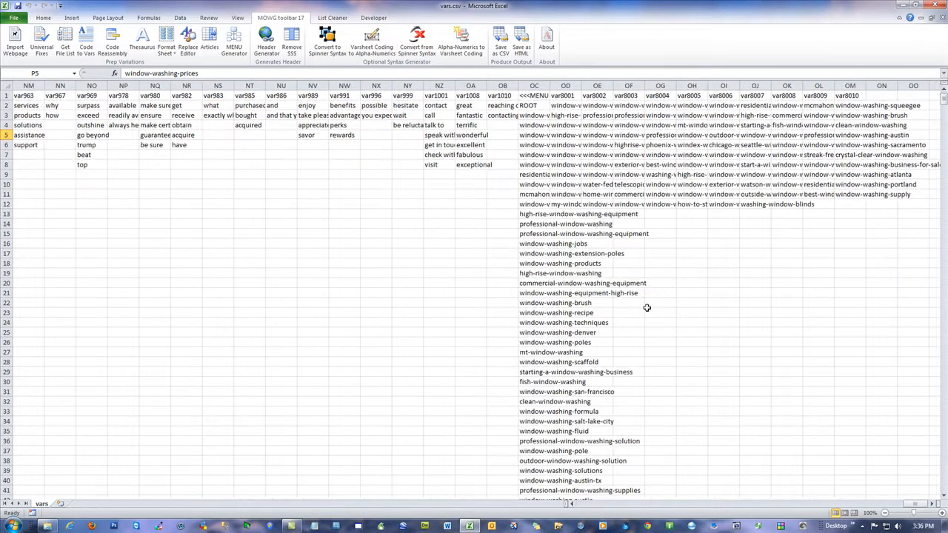
pyautogui.moveTo(536, 115); pyautogui.dragTo(548, 307)
pyautogui.moveTo(540, 85); pyautogui.dragTo(859, 86)
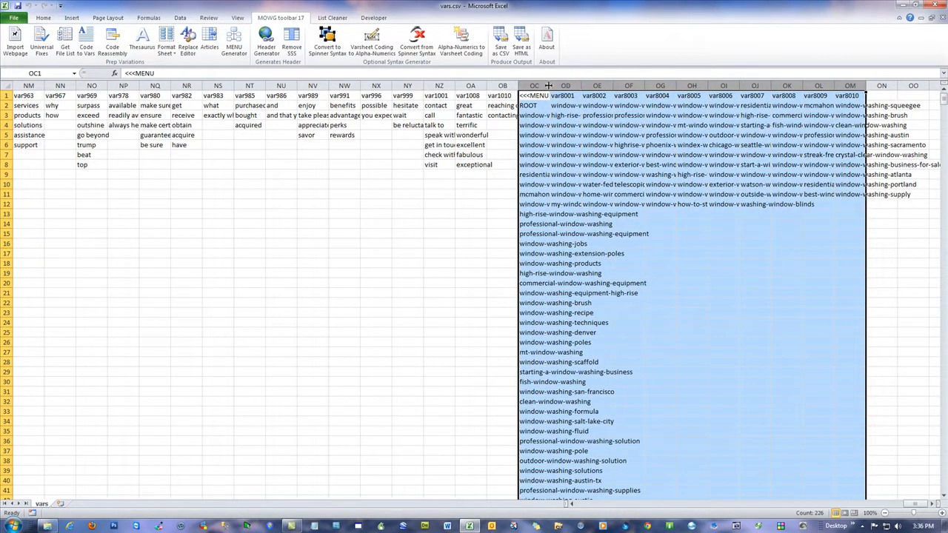
pyautogui.doubleClick(549, 85)
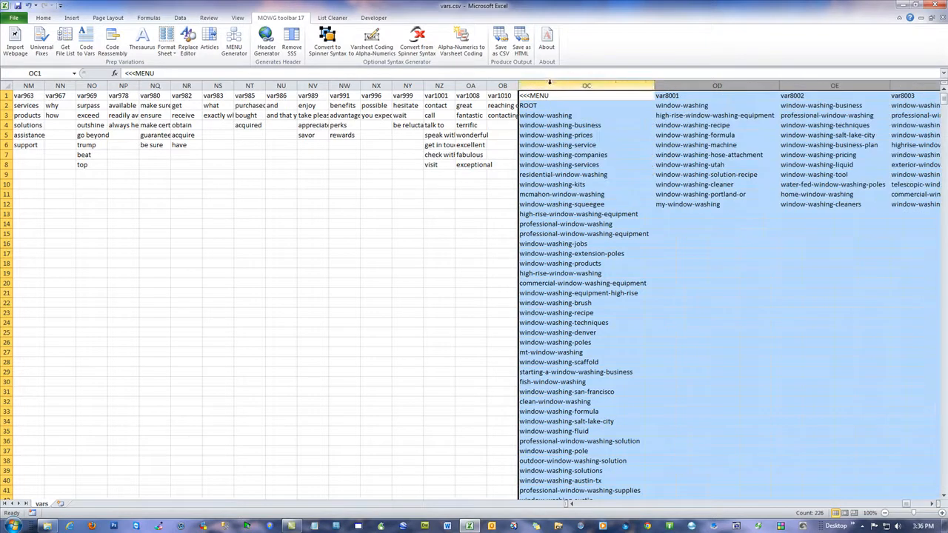
# - Select the <<<MENU entries in OC3:OC34 and review the rest of the list further down the column
pyautogui.click(704, 283)
pyautogui.moveTo(588, 114); pyautogui.dragTo(592, 422)
pyautogui.scroll(-9, 603, 393)
pyautogui.scroll(-14, 597, 393)
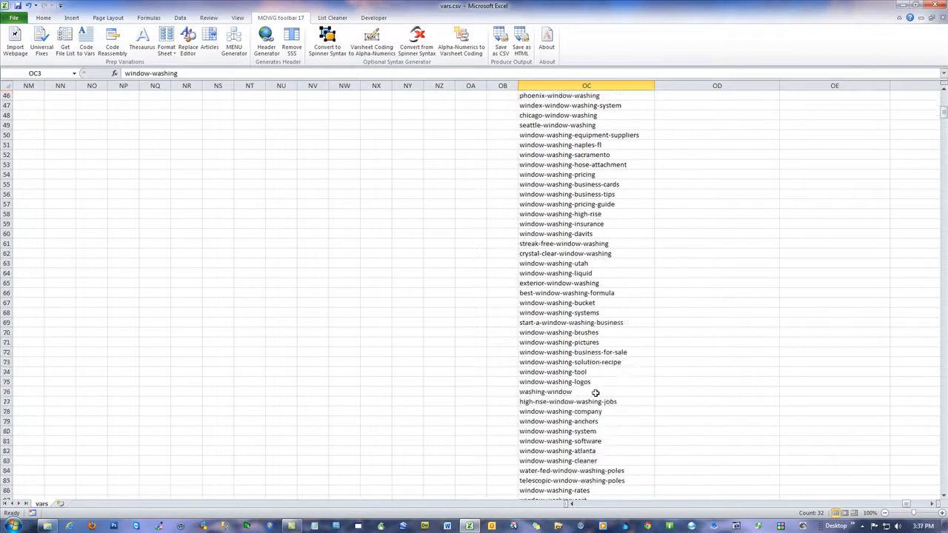
pyautogui.scroll(20, 582, 354)
pyautogui.scroll(3, 582, 354)
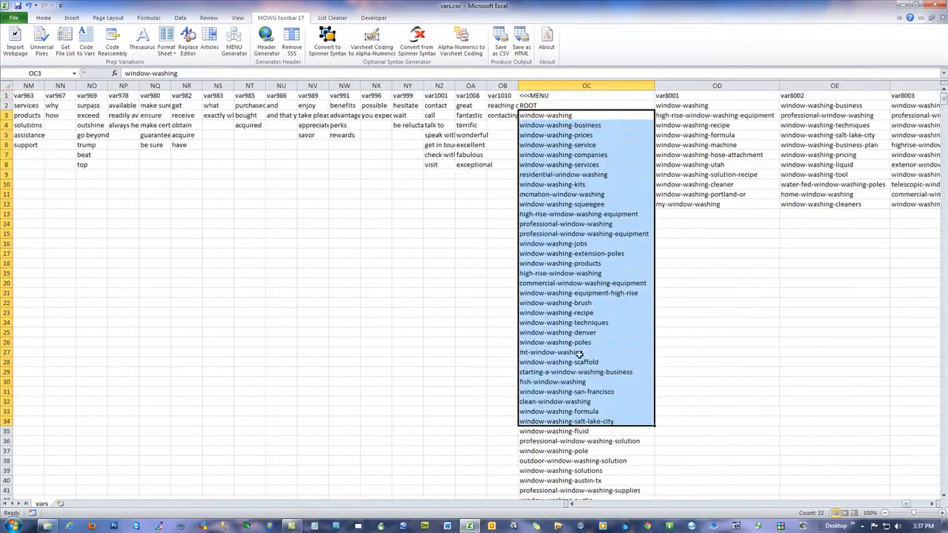
# - Examine the generated link columns from var8001 onward, checking the first values in OD2, OE2 and OF2
pyautogui.moveTo(933, 504); pyautogui.dragTo(932, 504)
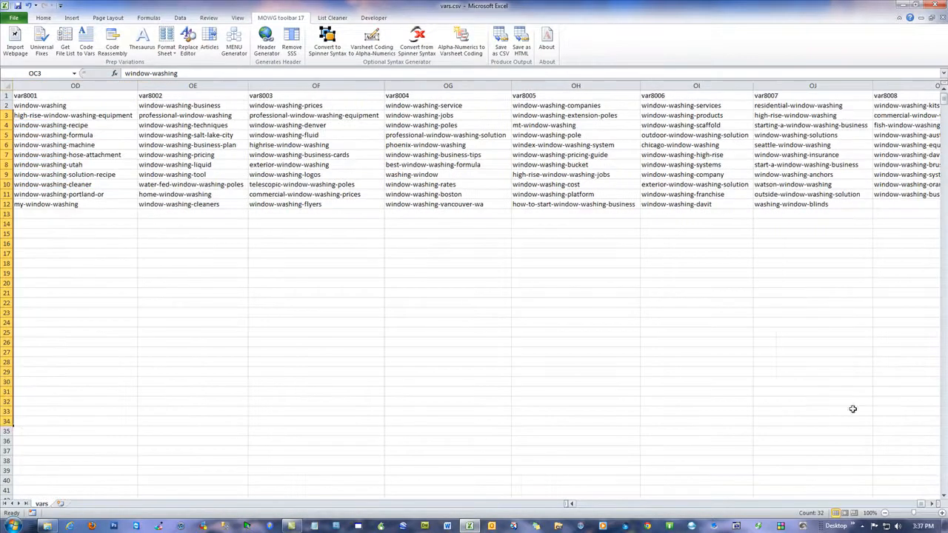
pyautogui.click(82, 105)
pyautogui.click(158, 105)
pyautogui.click(282, 106)
pyautogui.hscroll(-2, 574, 505)
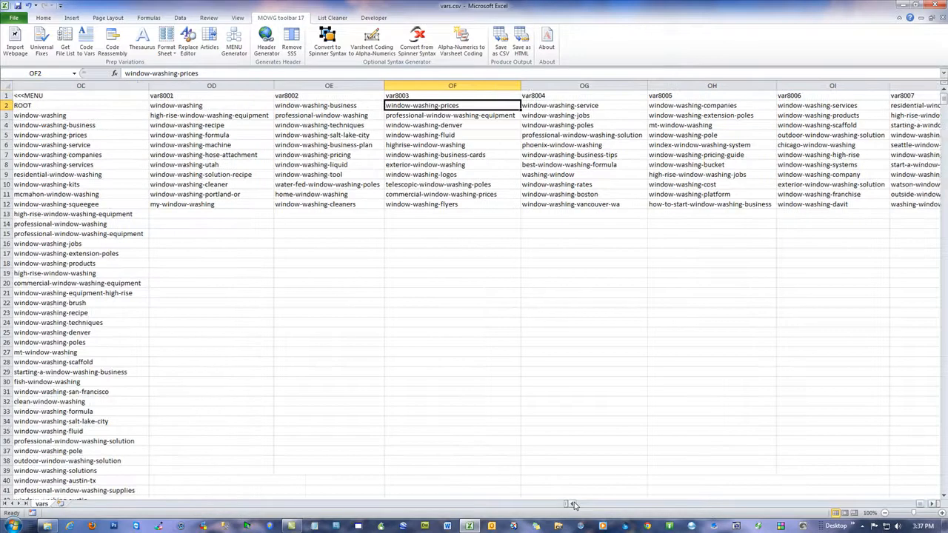
# - Compare the first three <<<MENU entries in OC3:OC5 with the first links of var8001, var8002 and var8003
pyautogui.click(88, 115)
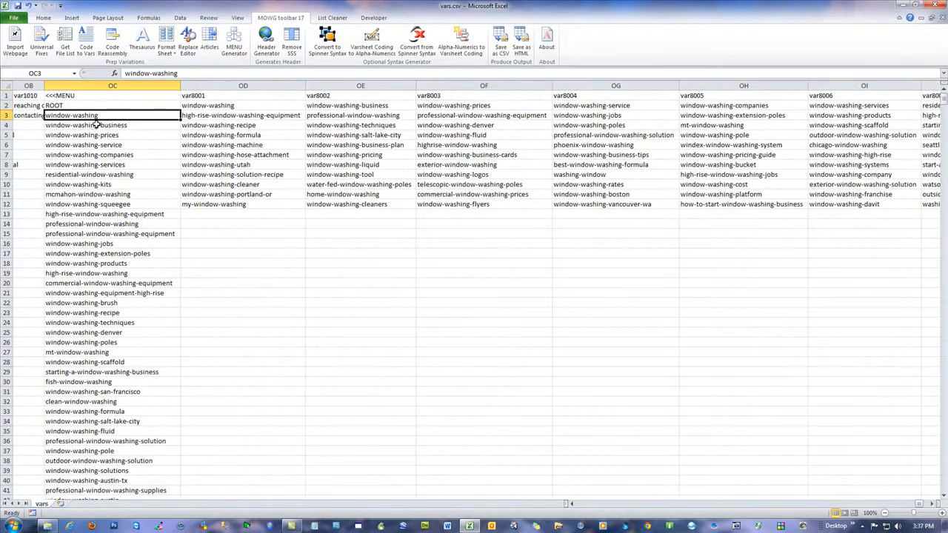
pyautogui.click(91, 125)
pyautogui.click(101, 137)
pyautogui.click(112, 116)
pyautogui.click(127, 125)
pyautogui.click(126, 136)
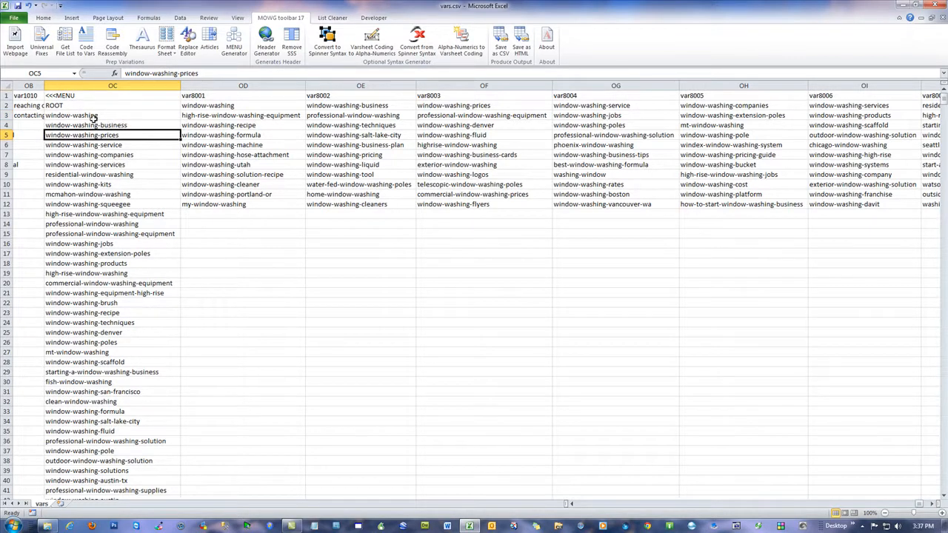
pyautogui.click(226, 106)
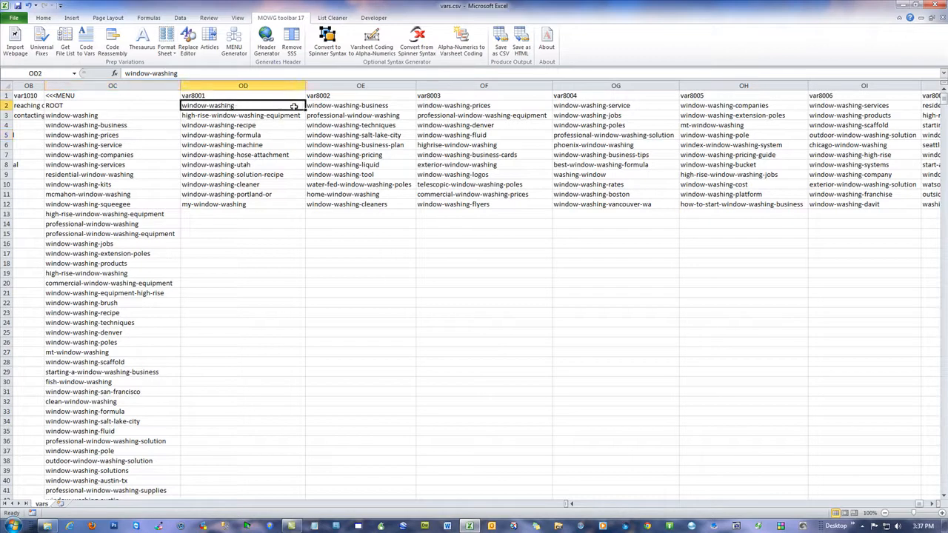
pyautogui.click(362, 105)
pyautogui.click(486, 106)
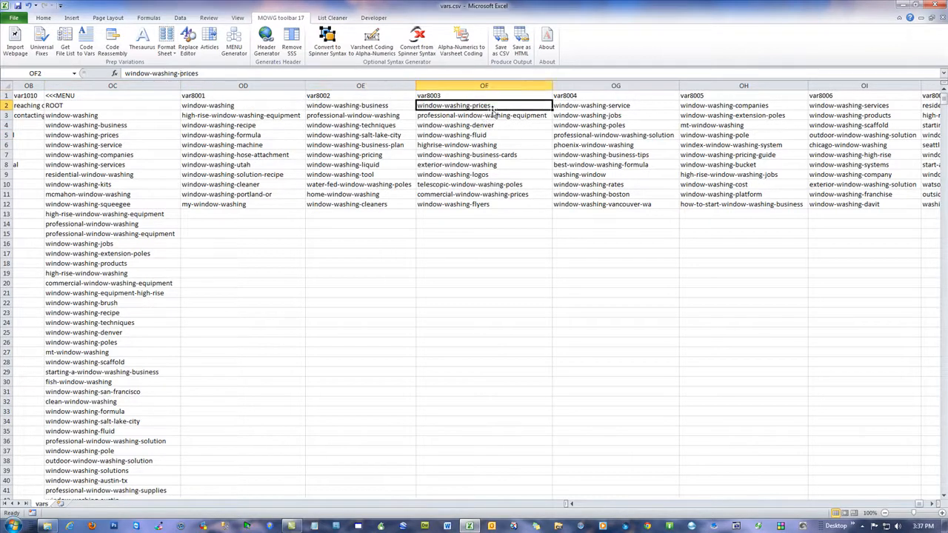
# - Trace the order of the links across the columns from var8001 onward, selecting row 2, row 3 and then rows 4 to 5
pyautogui.moveTo(240, 105); pyautogui.dragTo(934, 105)
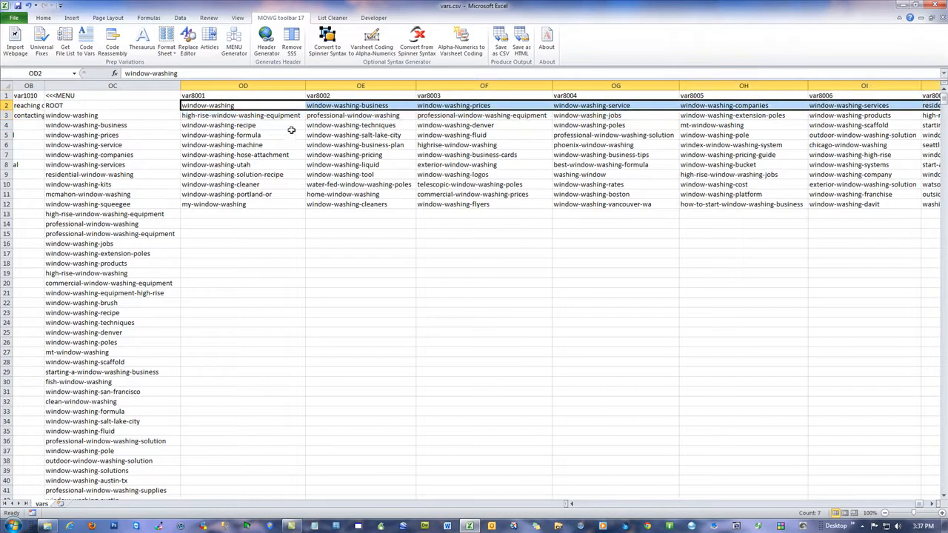
pyautogui.moveTo(280, 115); pyautogui.dragTo(790, 112)
pyautogui.moveTo(259, 126); pyautogui.dragTo(552, 134)
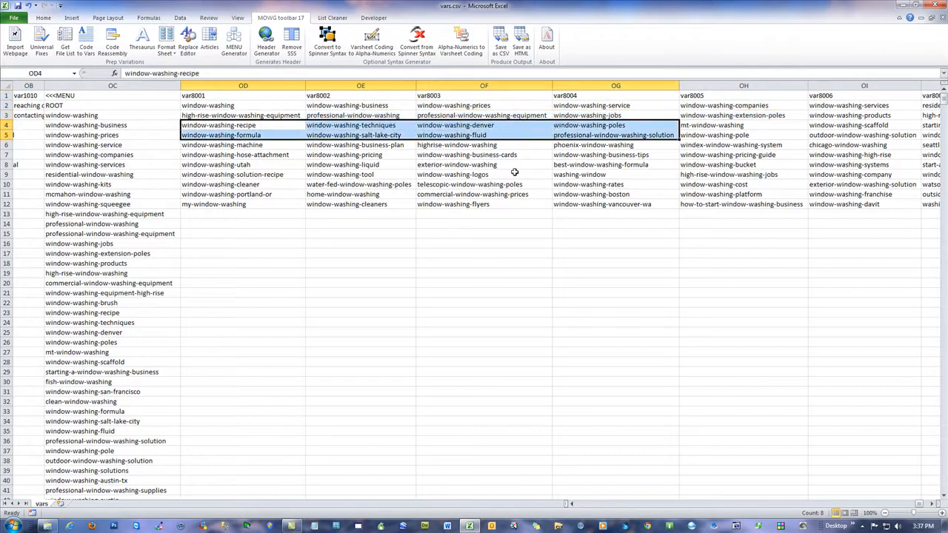
# - Compare the last <<<MENU entry in OC109 with the last distributed link in OJ12 under var8007
pyautogui.scroll(-20, 403, 300)
pyautogui.scroll(3, 403, 300)
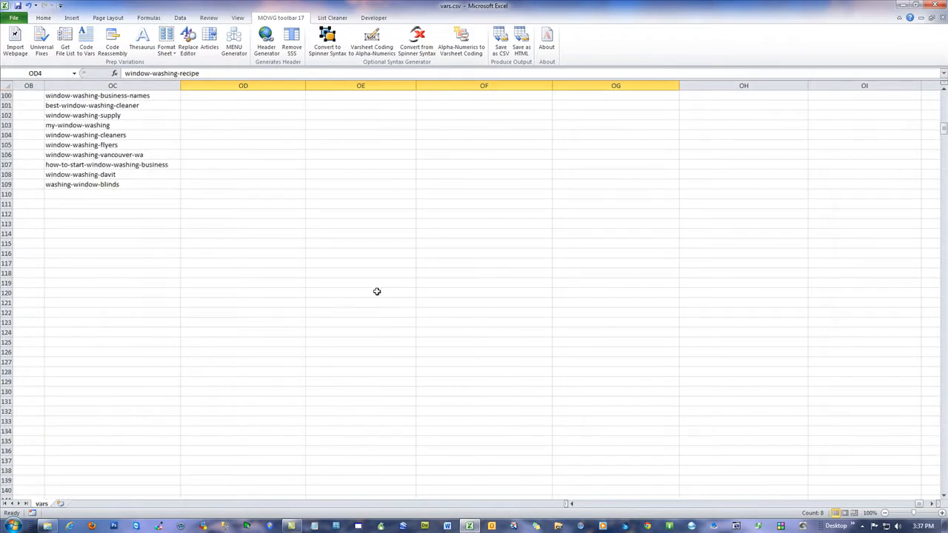
pyautogui.click(101, 185)
pyautogui.scroll(20, 381, 274)
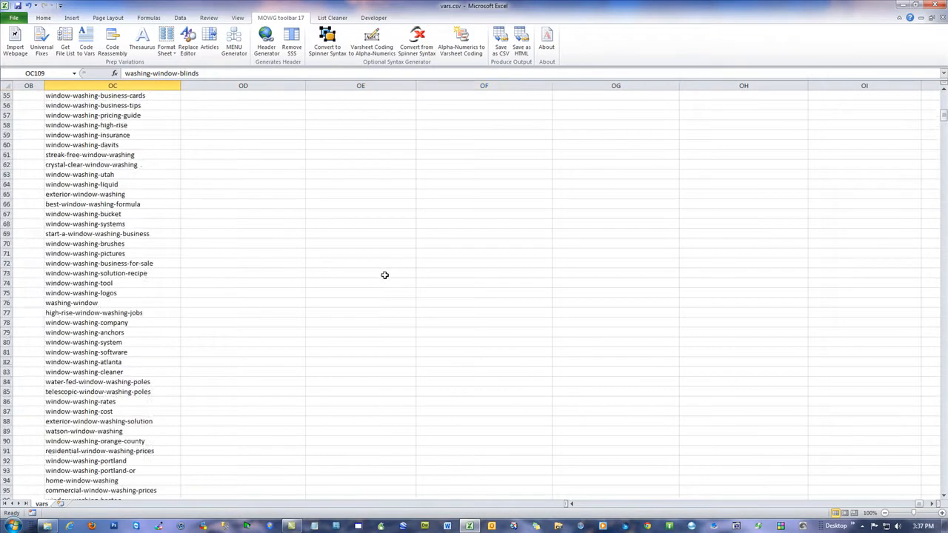
pyautogui.click(936, 503)
pyautogui.click(435, 204)
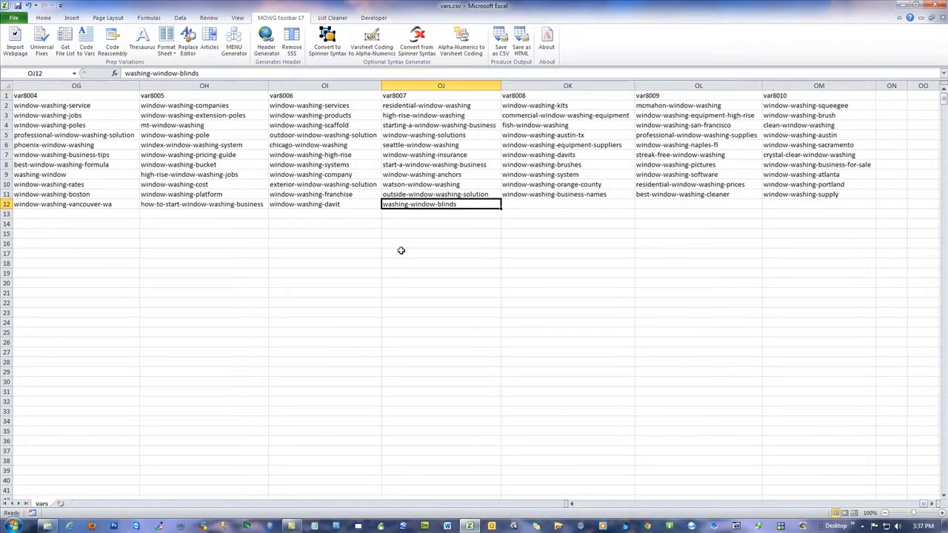
pyautogui.click(332, 264)
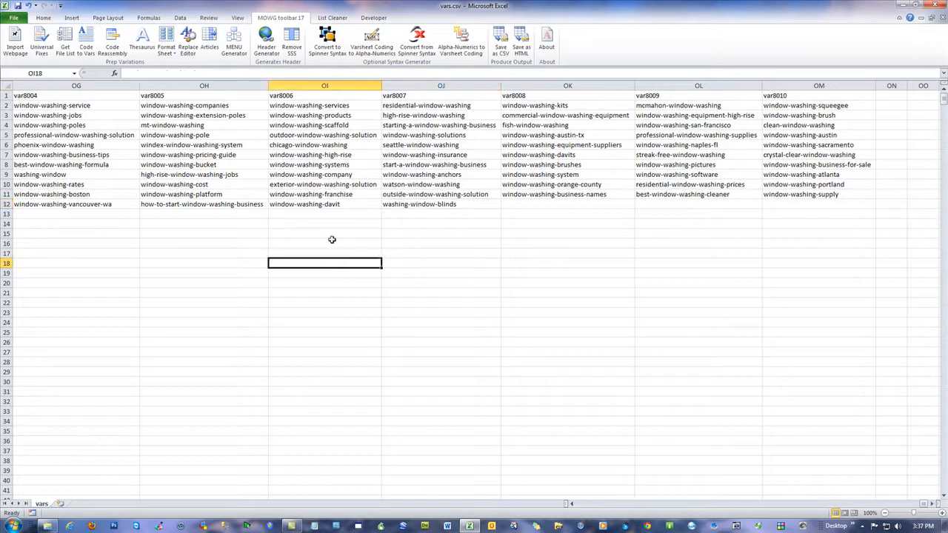
# - Regenerate the menu columns from var2 using the MENU Generator with 5 results
pyautogui.click(239, 42)
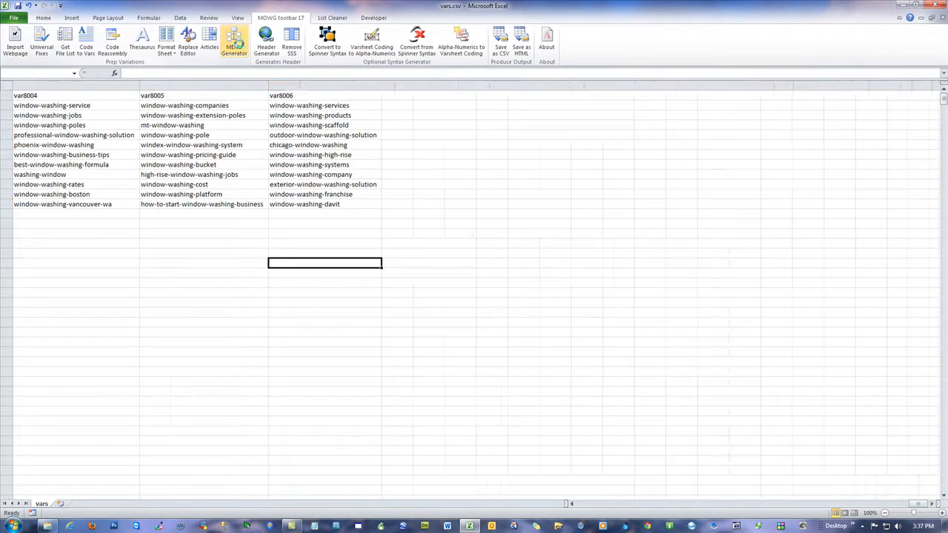
pyautogui.click(447, 281)
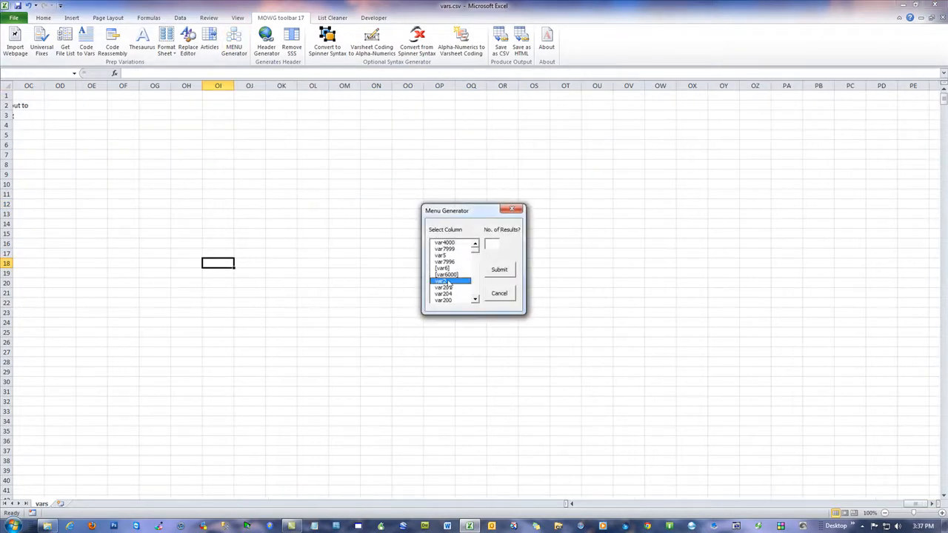
pyautogui.click(492, 243)
pyautogui.write('5')
pyautogui.click(496, 271)
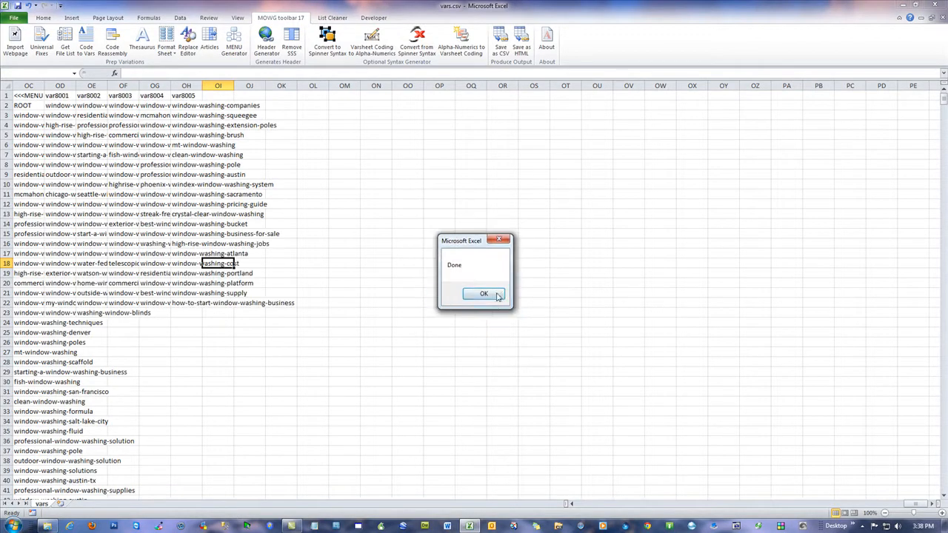
pyautogui.click(483, 294)
# - Auto-fit the widths of the <<<MENU and var8001 to var8005 columns, starting at OC
pyautogui.moveTo(578, 505); pyautogui.dragTo(571, 504)
pyautogui.moveTo(263, 86); pyautogui.dragTo(457, 81)
pyautogui.doubleClick(392, 86)
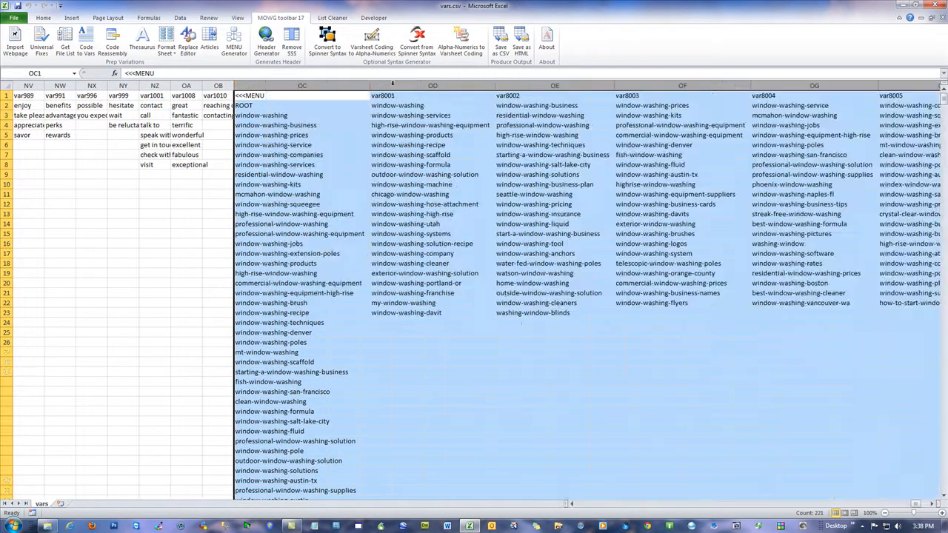
pyautogui.click(659, 372)
# - Examine the five-column link distribution, selecting the var8001 links in OD2:OD23 and checking the columns through var8005
pyautogui.moveTo(421, 107); pyautogui.dragTo(437, 314)
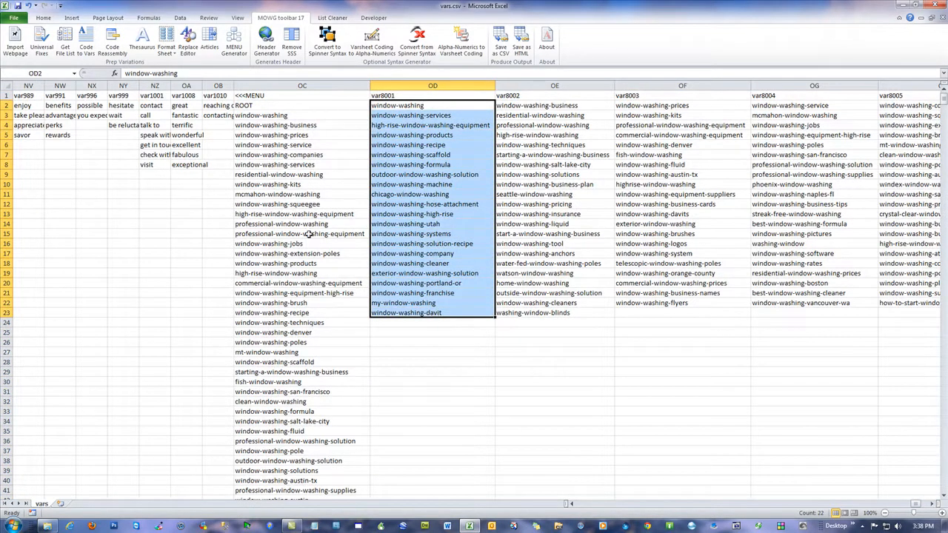
pyautogui.scroll(-12, 311, 237)
pyautogui.scroll(12, 317, 262)
pyautogui.click(628, 341)
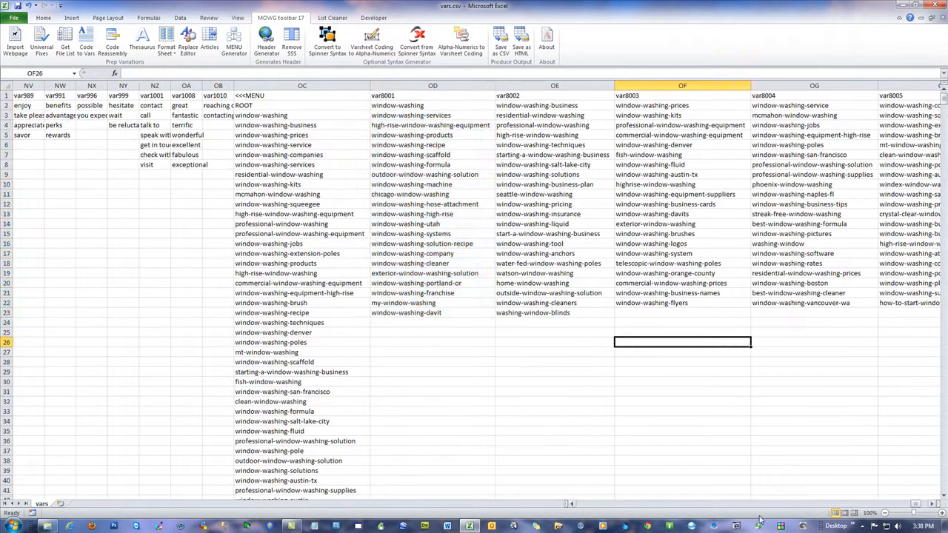
pyautogui.click(934, 504)
pyautogui.click(934, 504)
pyautogui.click(934, 503)
pyautogui.click(934, 503)
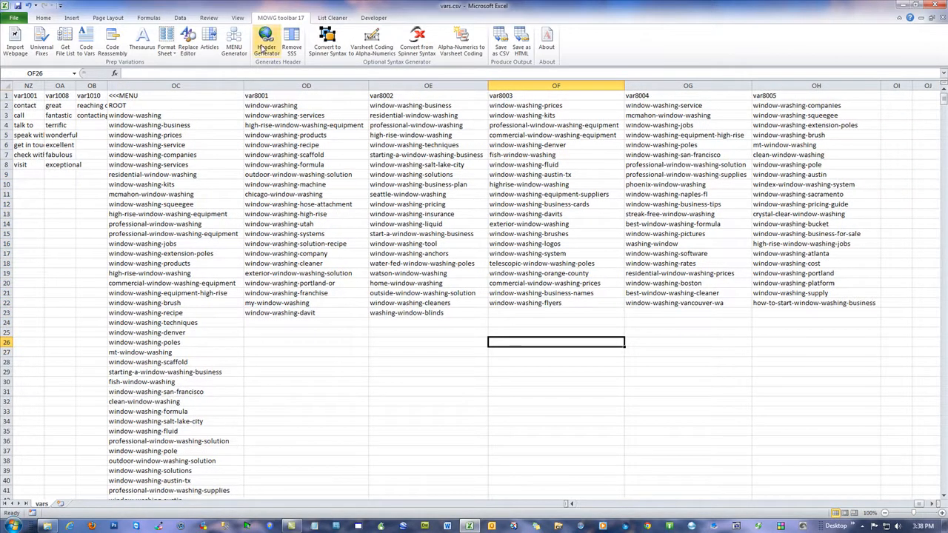
# - Regenerate the menu columns from var2 using the MENU Generator with 15 results
pyautogui.click(234, 41)
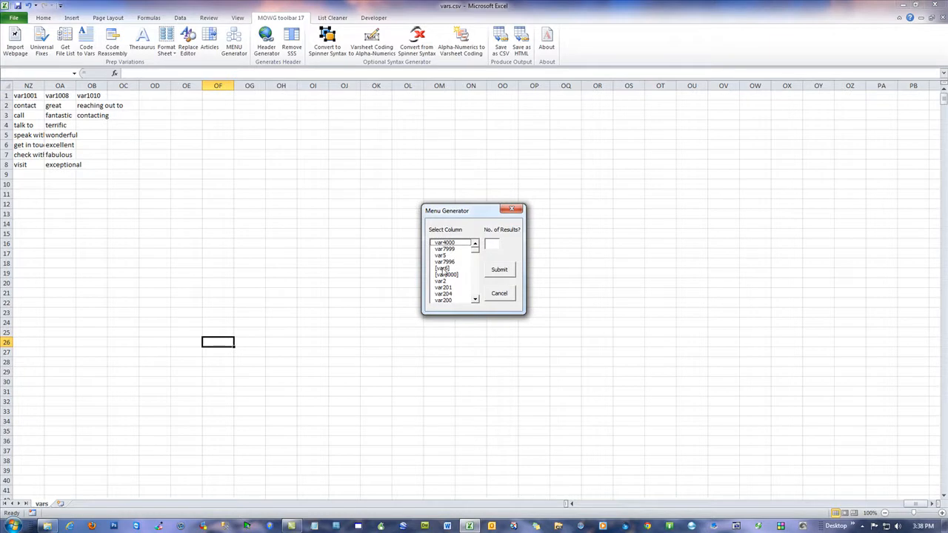
pyautogui.click(444, 282)
pyautogui.click(495, 243)
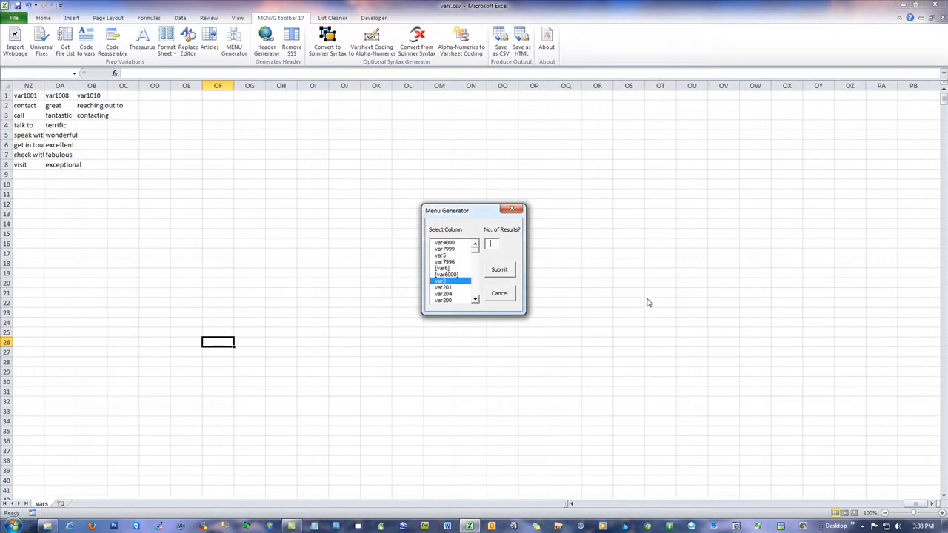
pyautogui.write('10')
pyautogui.click(509, 271)
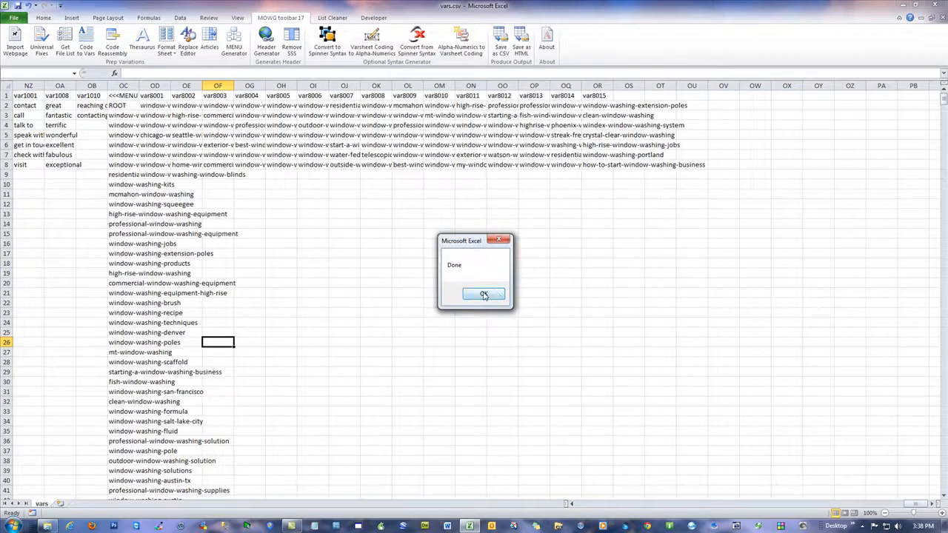
pyautogui.click(484, 294)
pyautogui.click(331, 215)
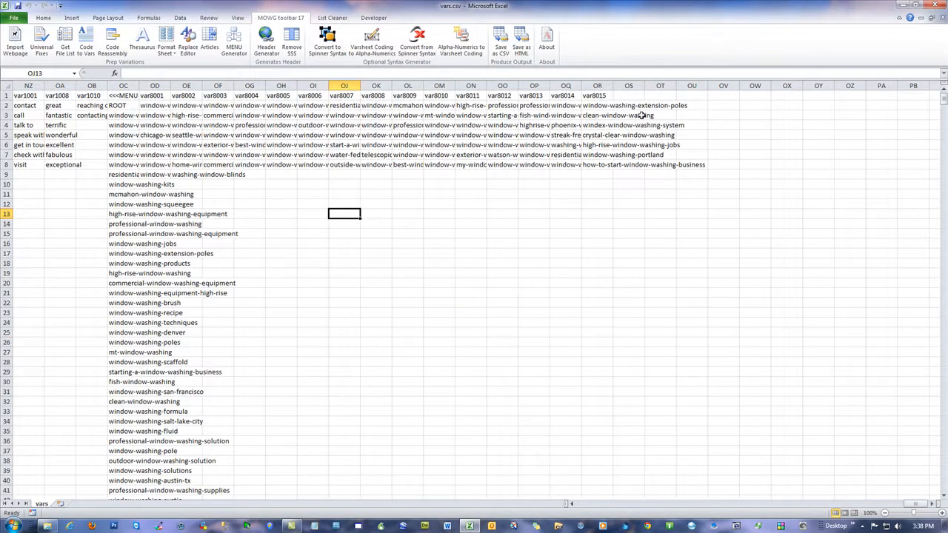
# - Regenerate the menu columns from var2 using the MENU Generator with 10 results
pyautogui.click(234, 45)
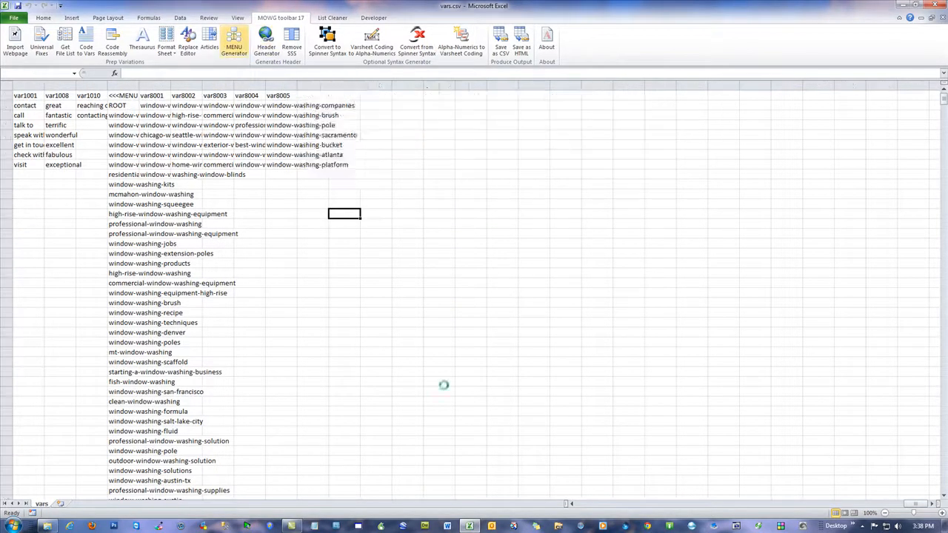
pyautogui.click(440, 283)
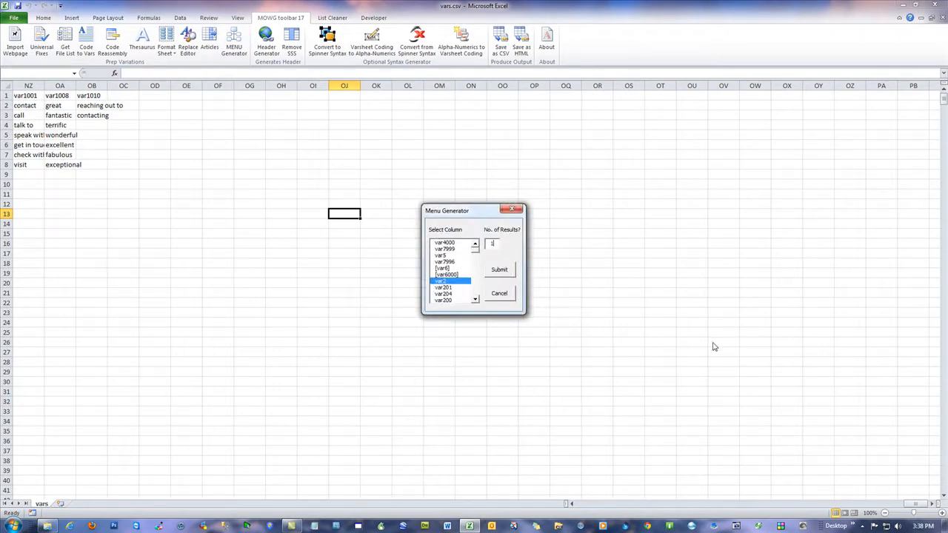
pyautogui.click(505, 270)
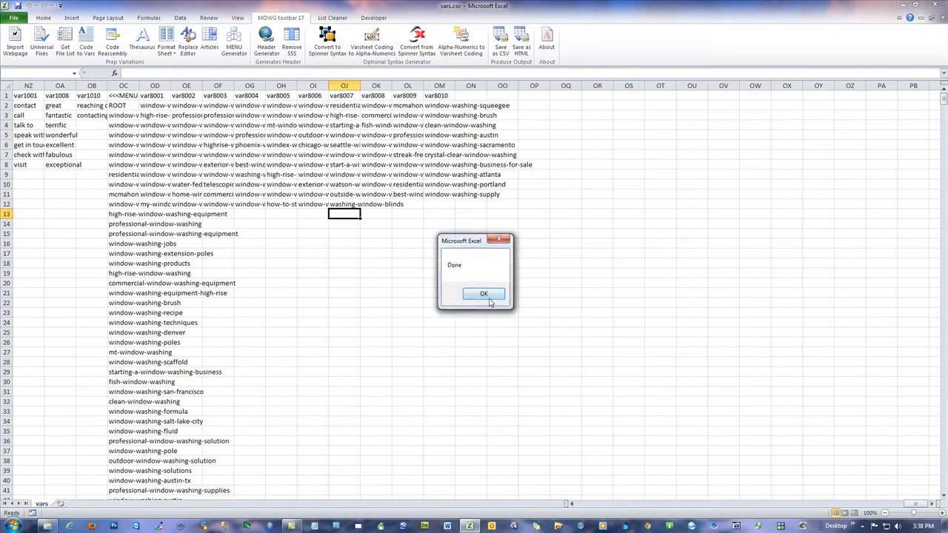
pyautogui.click(485, 293)
pyautogui.click(151, 157)
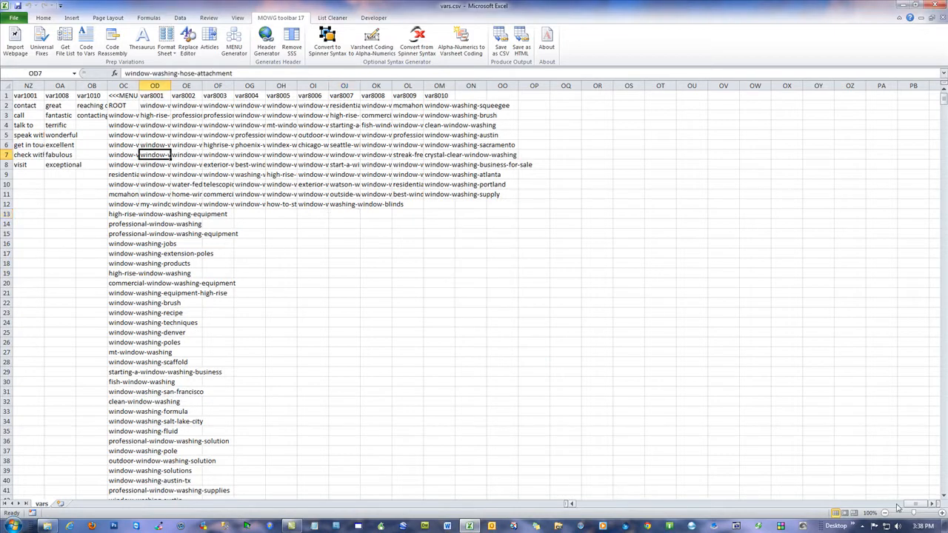
# - Return to the first columns of the sheet and save vars.csv, keeping the CSV format
pyautogui.moveTo(917, 504); pyautogui.dragTo(581, 504)
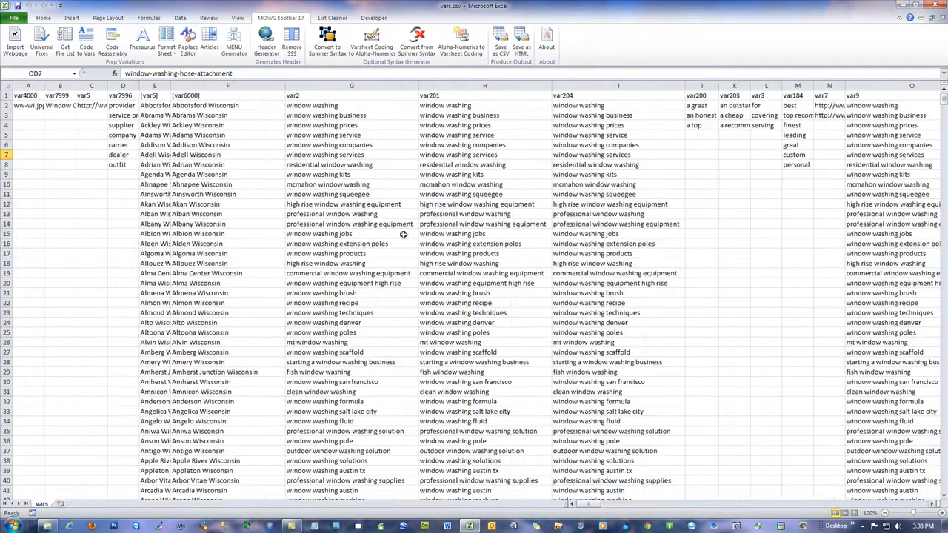
pyautogui.click(17, 5)
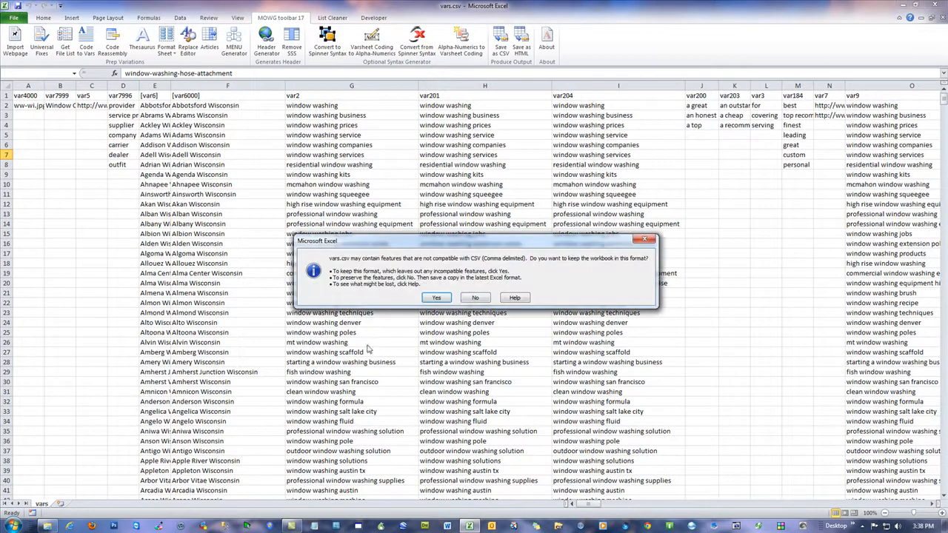
pyautogui.click(437, 297)
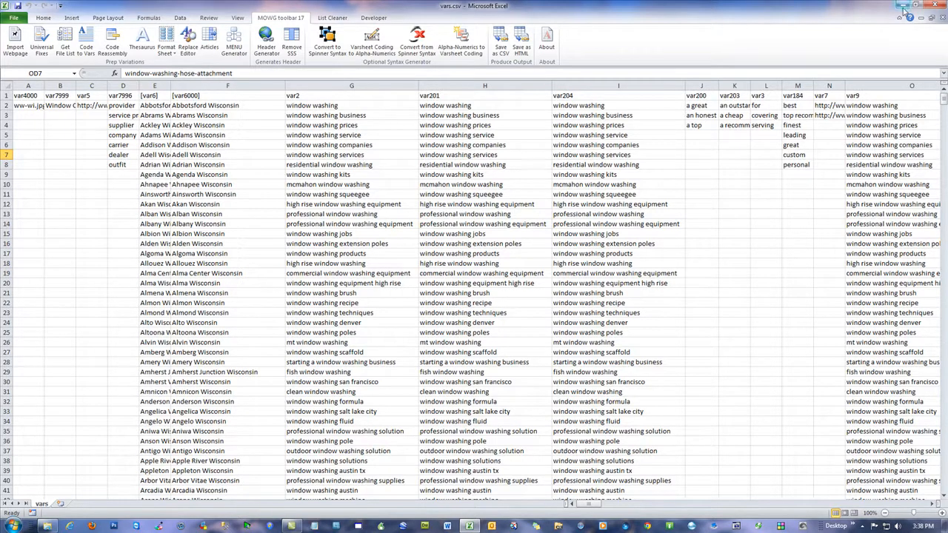
# - Go back to the generated <<<MENU columns and save vars.csv again in CSV format
pyautogui.moveTo(585, 504); pyautogui.dragTo(587, 504)
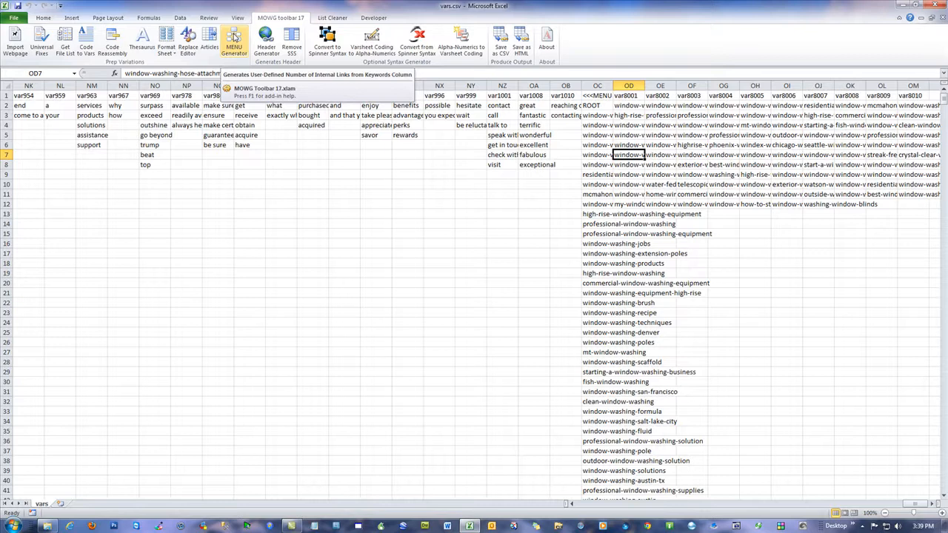
pyautogui.click(370, 274)
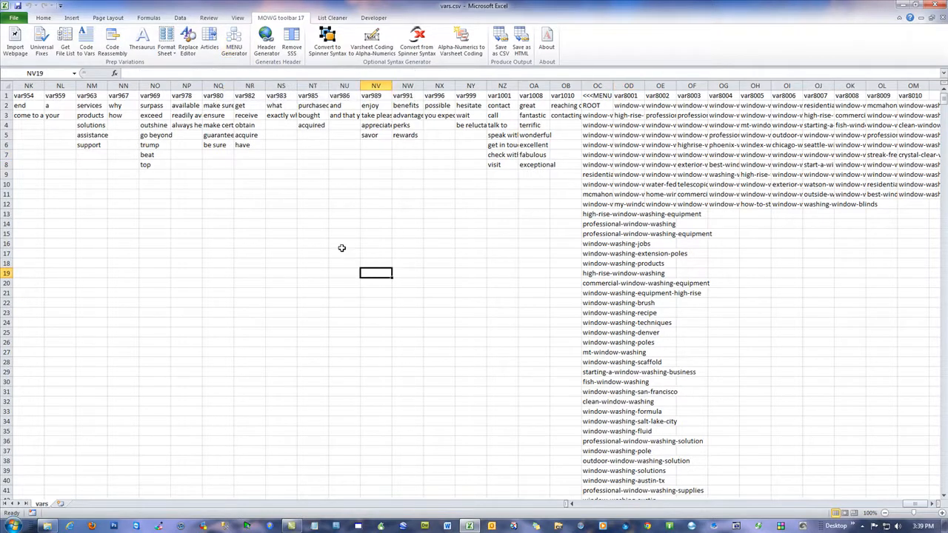
pyautogui.click(17, 5)
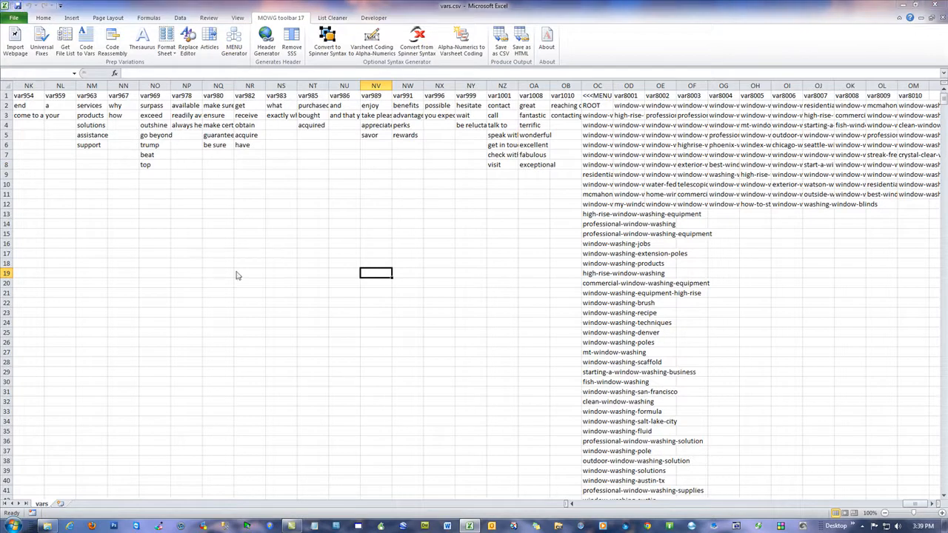
pyautogui.click(436, 298)
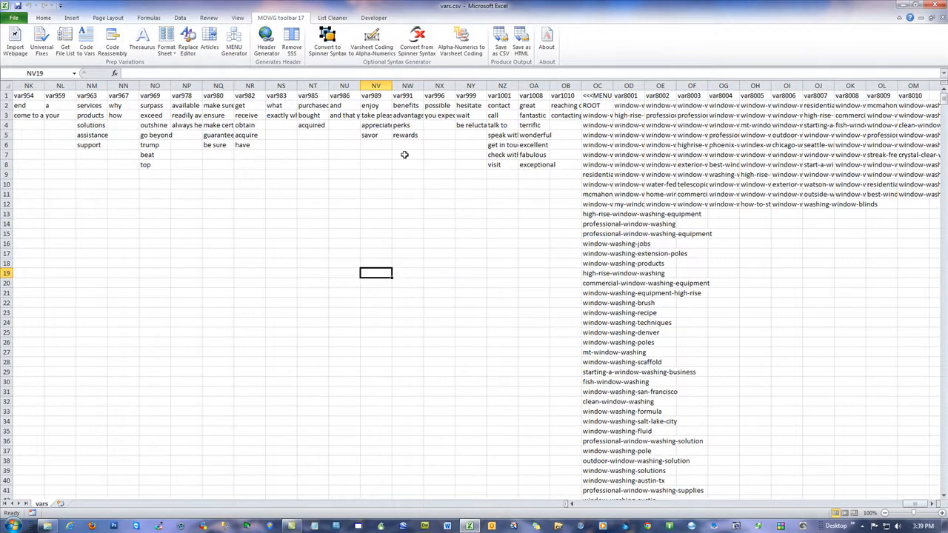
# - Switch to Internet Explorer and go to the Microsoft website
pyautogui.click(71, 526)
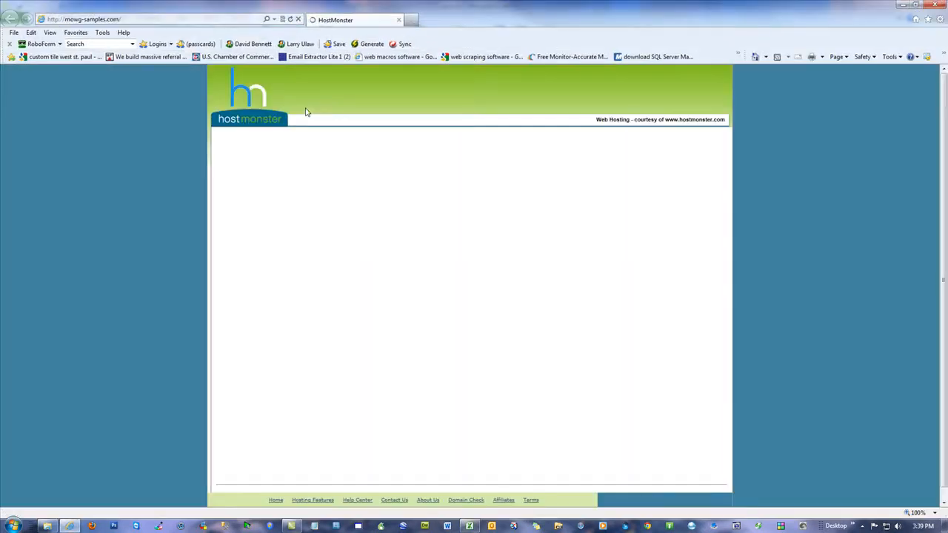
pyautogui.hotkey('alt', 'd')
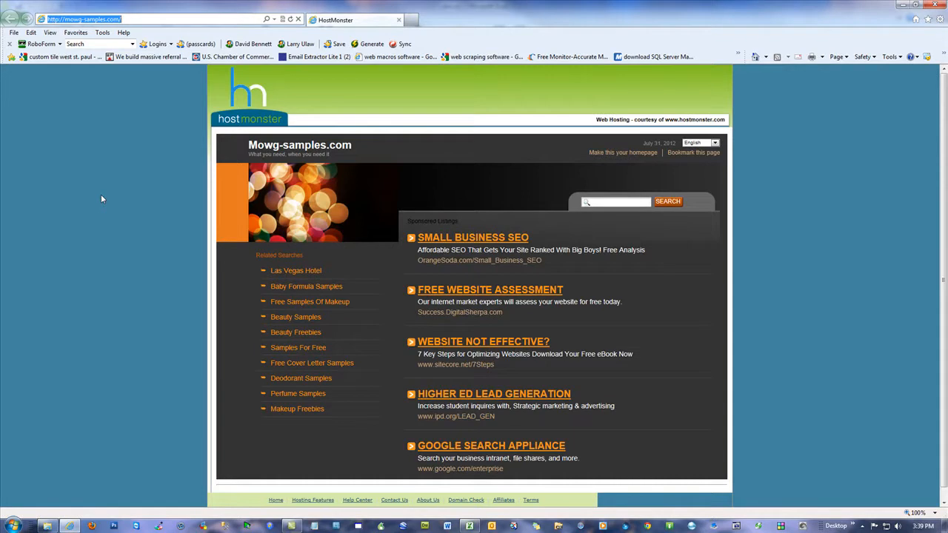
pyautogui.write('microso')
pyautogui.press('Return')
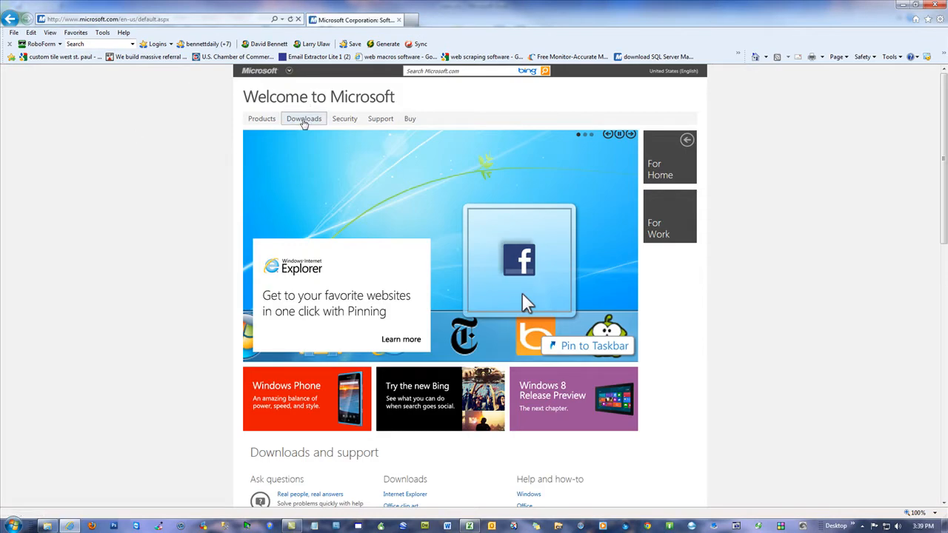
# - Open the Office trials page from Microsoft's downloads and locate the free 60-day trial of Office Professional 2010
pyautogui.click(304, 121)
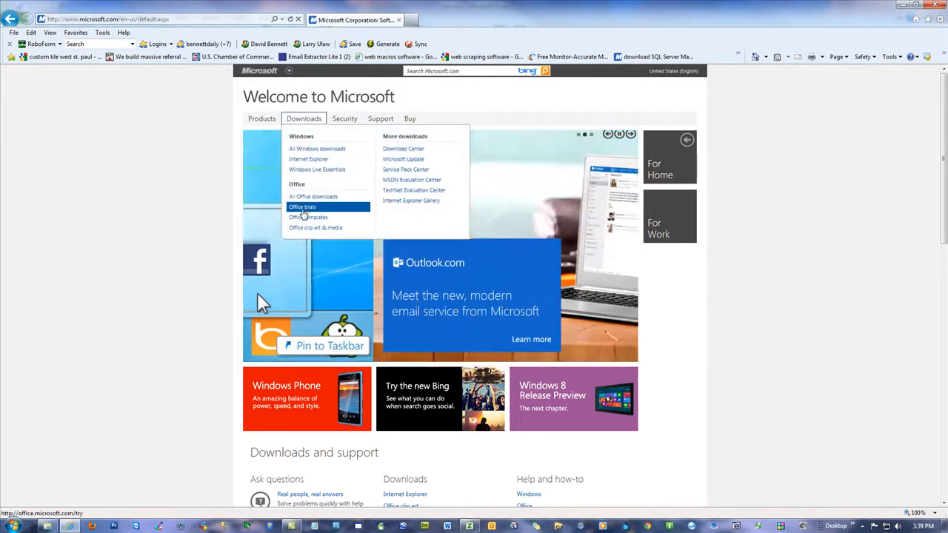
pyautogui.click(307, 209)
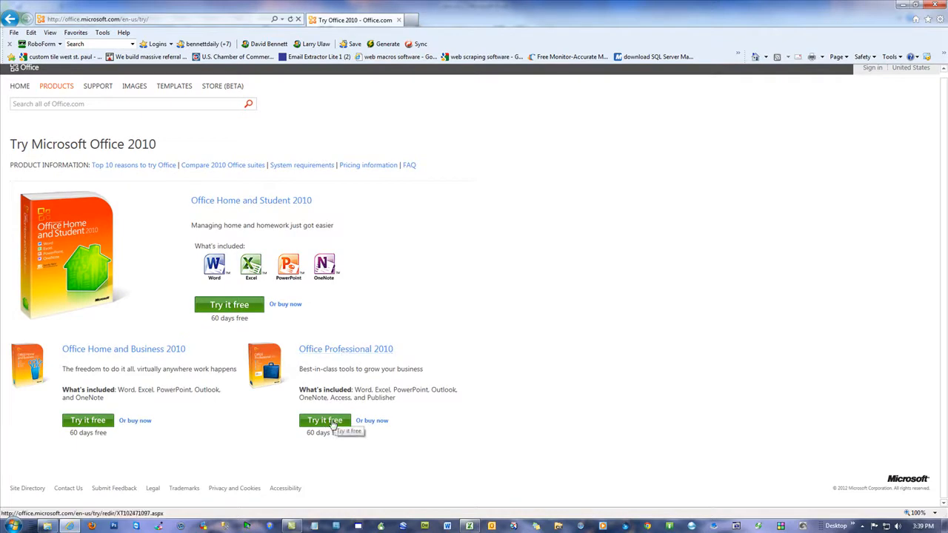
pyautogui.moveTo(347, 435); pyautogui.dragTo(308, 435)
pyautogui.click(526, 259)
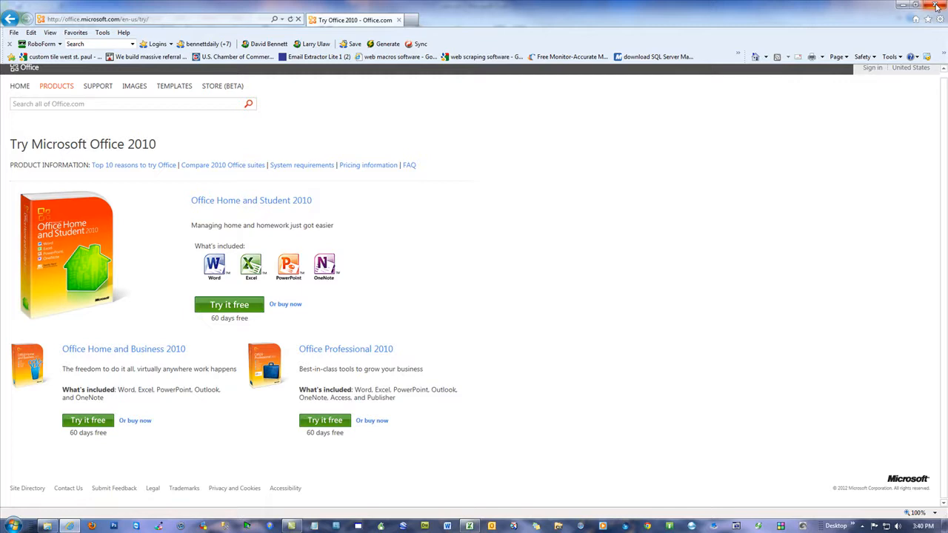
# - Open the computer's system properties, check the Windows edition, memory and system type, and close the window
pyautogui.click(15, 526)
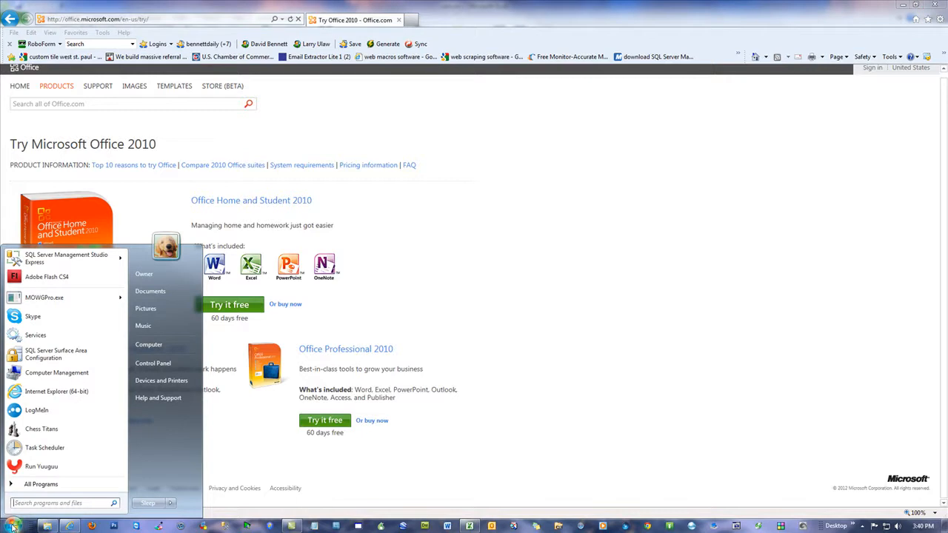
pyautogui.rightClick(158, 345)
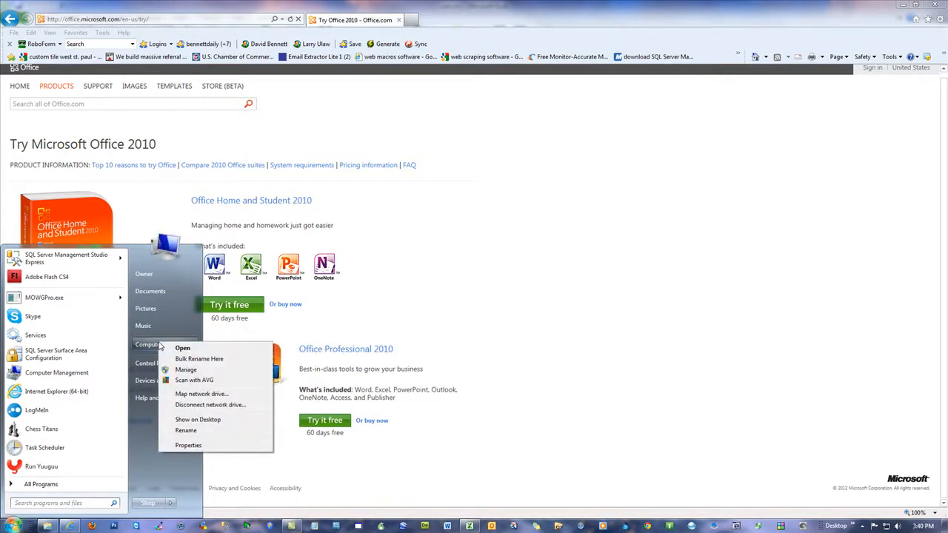
pyautogui.click(187, 446)
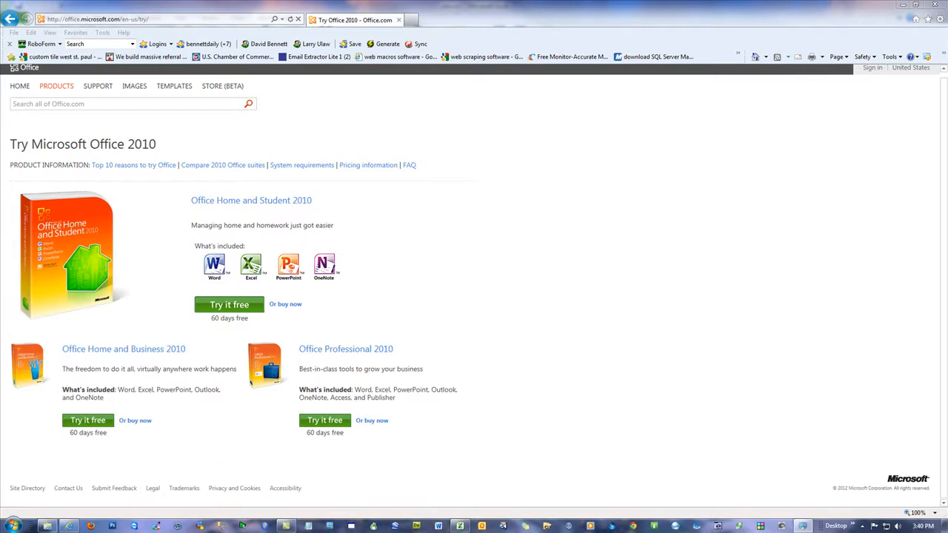
pyautogui.moveTo(947, 13); pyautogui.dragTo(554, 13)
pyautogui.click(672, 6)
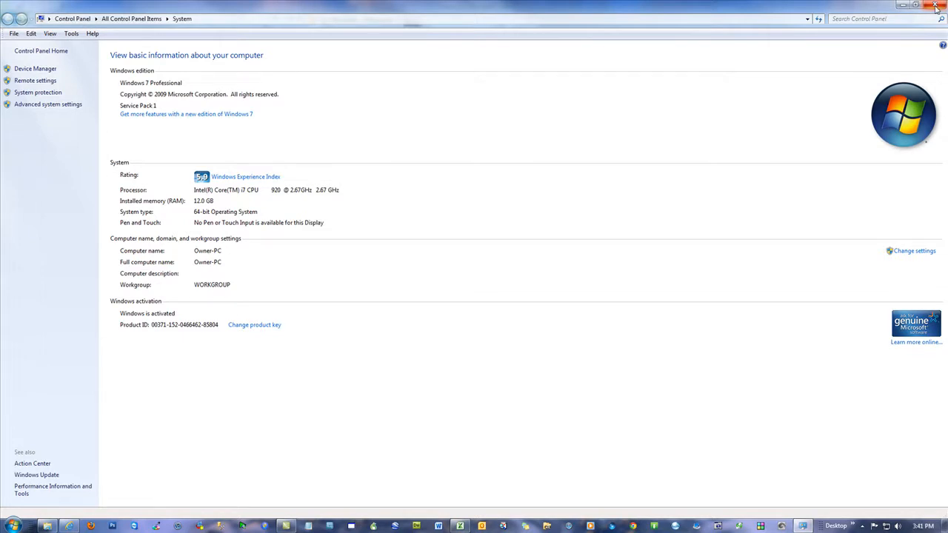
pyautogui.click(936, 6)
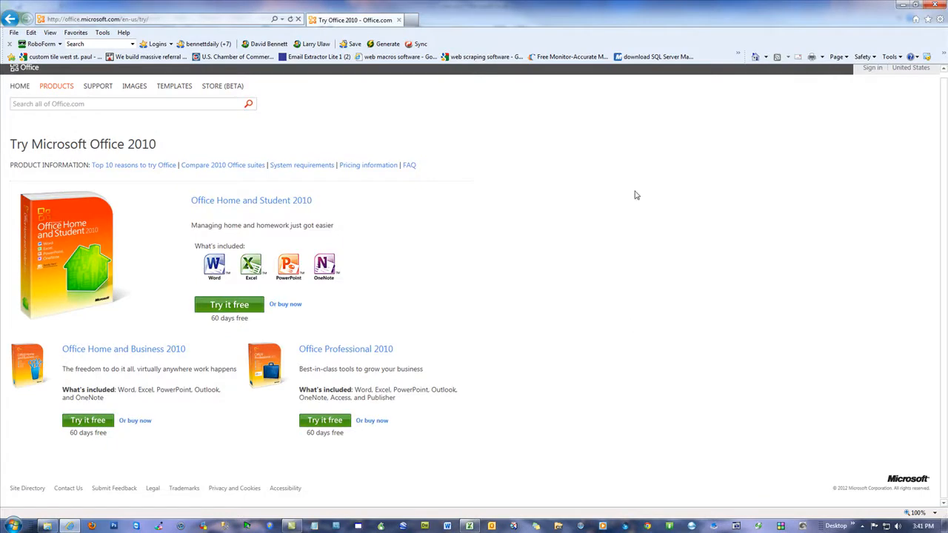
# - Return to vars.csv in Excel and delete the generated columns from <<<MENU through var8010
pyautogui.click(934, 6)
pyautogui.click(317, 201)
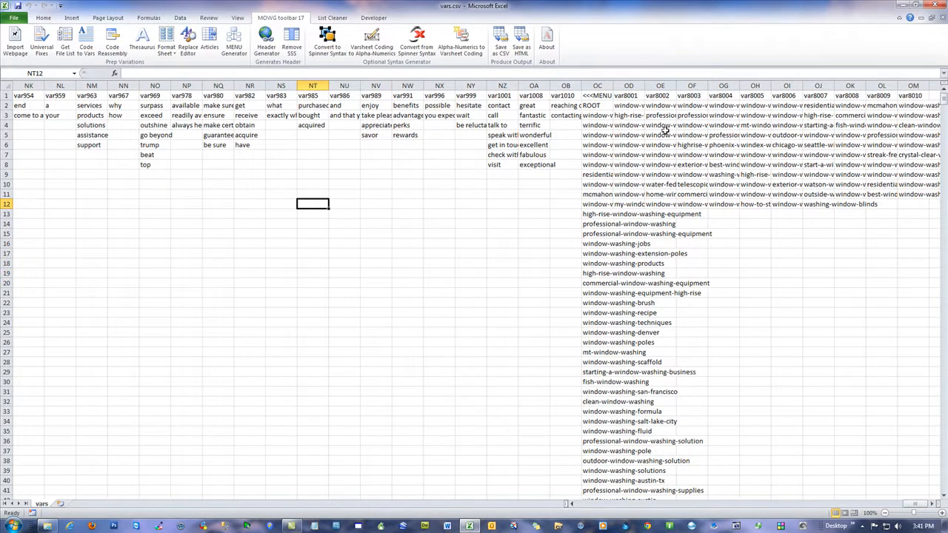
pyautogui.moveTo(597, 86); pyautogui.dragTo(911, 86)
pyautogui.rightClick(557, 186)
pyautogui.click(589, 267)
pyautogui.click(75, 155)
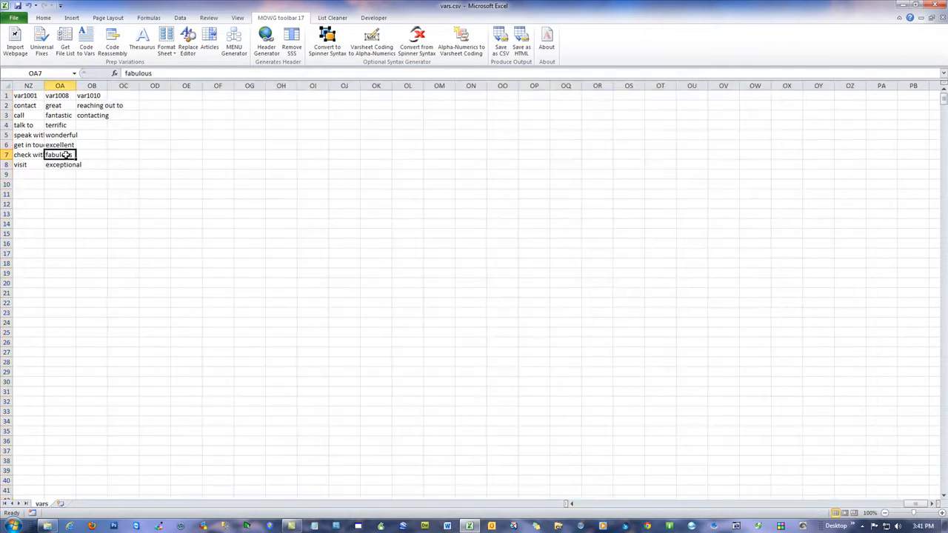
# - Generate the internal-link menu columns with the MENU Generator from column var2 with 10 results
pyautogui.click(234, 41)
pyautogui.click(444, 282)
pyautogui.click(498, 242)
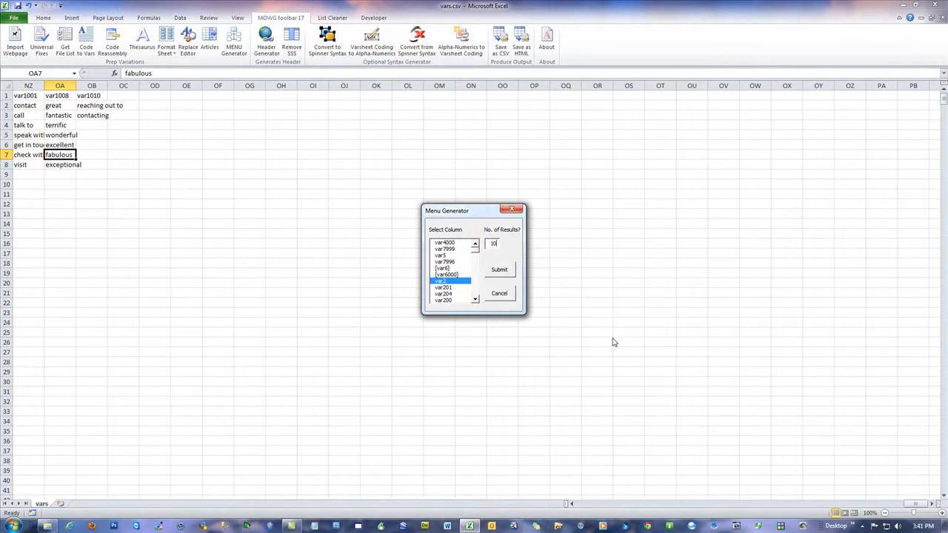
pyautogui.click(495, 270)
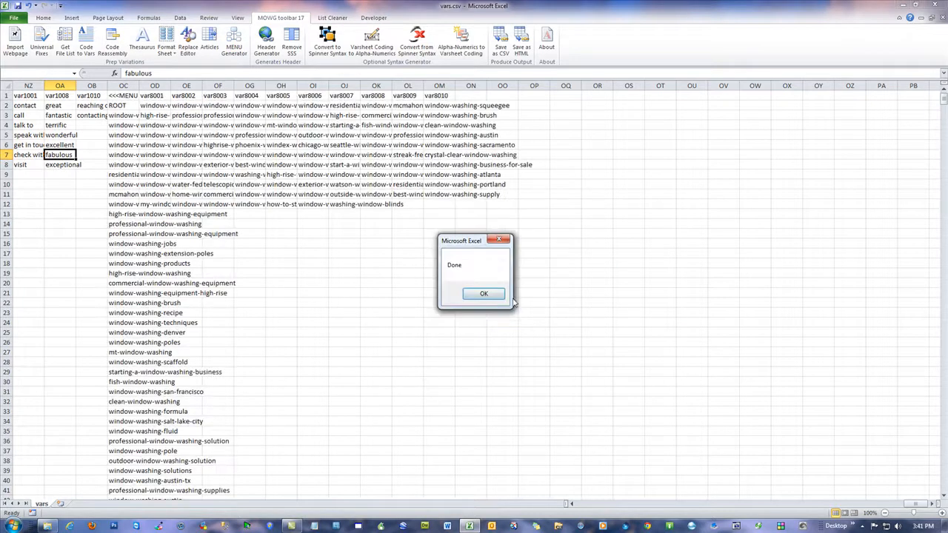
pyautogui.click(483, 294)
# - Save vars.csv, keeping the CSV format
pyautogui.click(81, 204)
pyautogui.hotkey('ctrl', 's')
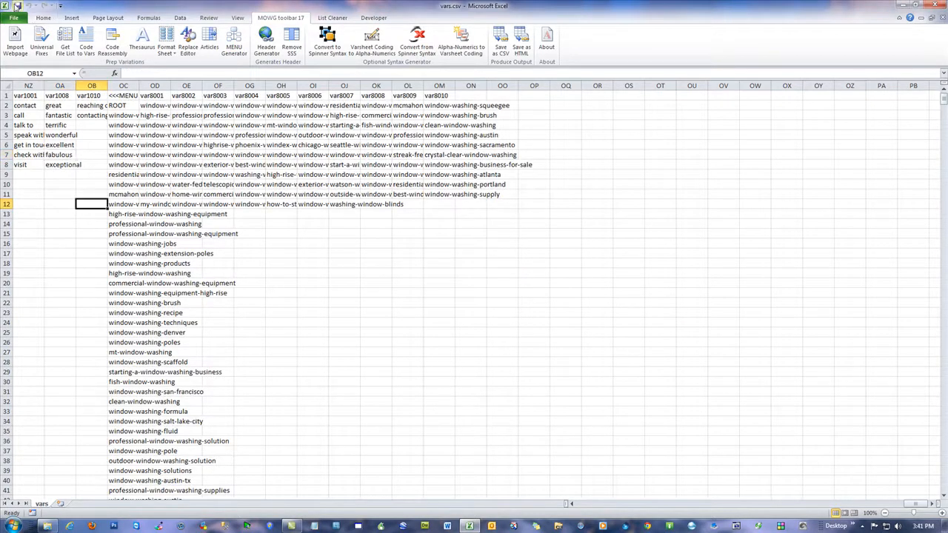
pyautogui.click(438, 297)
# - Go to the first columns of the sheet and highlight the keyword lists under var2, var201 and var204
pyautogui.moveTo(916, 505); pyautogui.dragTo(573, 507)
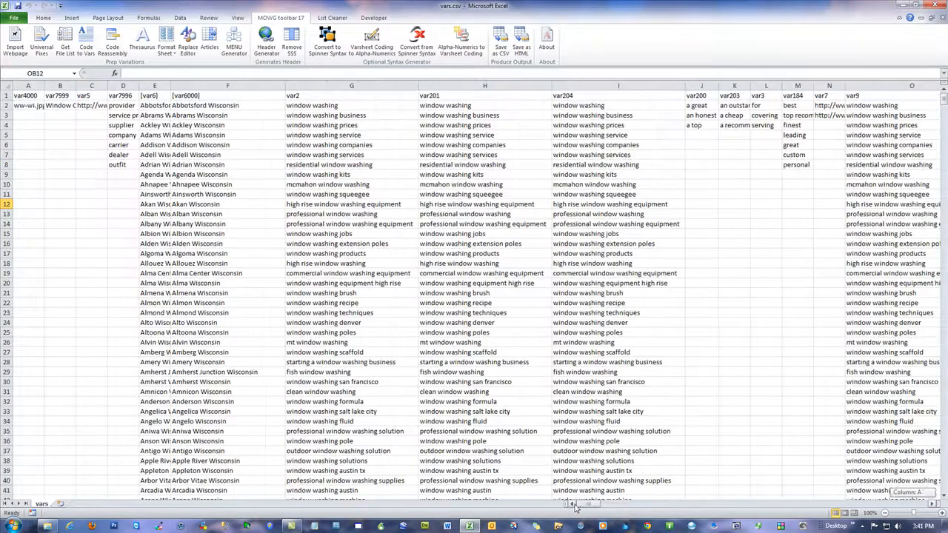
pyautogui.moveTo(300, 105); pyautogui.dragTo(391, 431)
pyautogui.moveTo(370, 106); pyautogui.dragTo(604, 439)
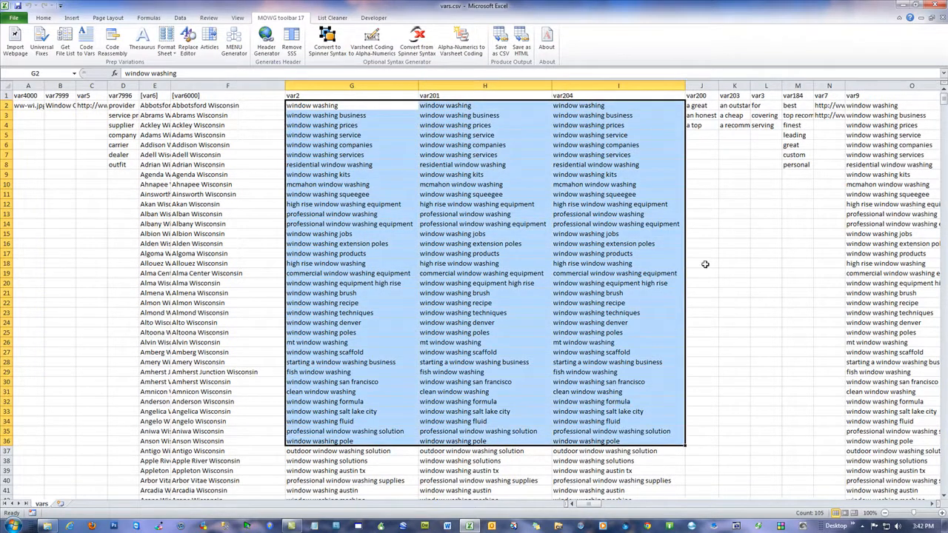
pyautogui.click(766, 95)
pyautogui.click(796, 87)
pyautogui.click(662, 204)
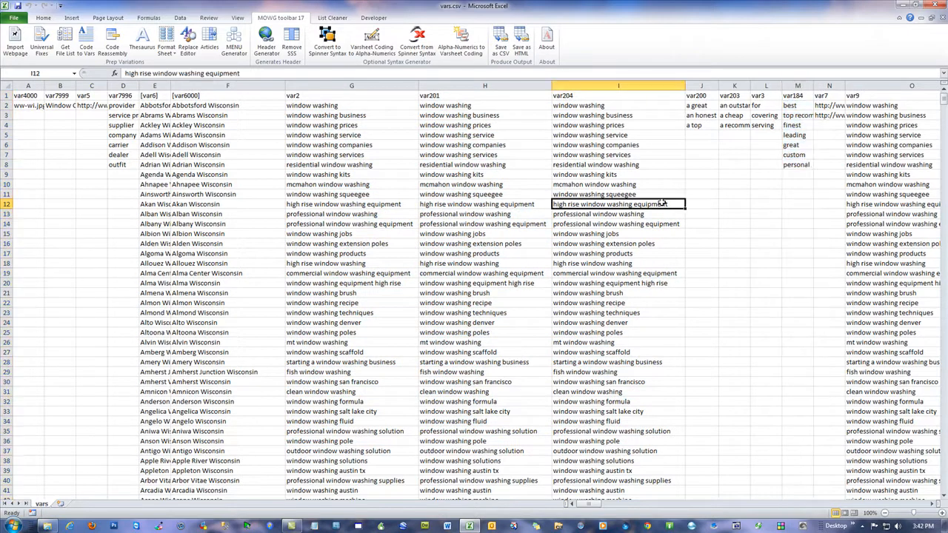
# - Run the MENU Generator again on column var2 with 10 results
pyautogui.click(234, 41)
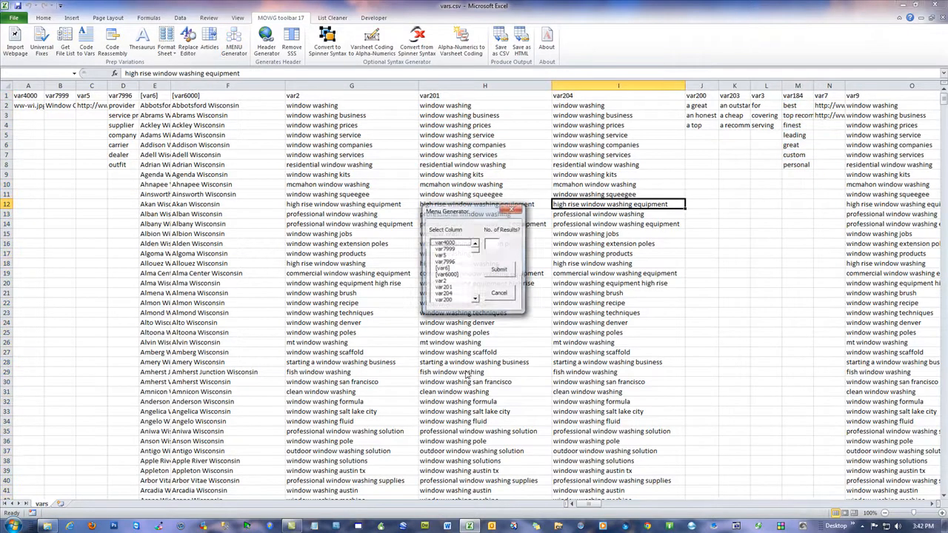
pyautogui.click(445, 280)
pyautogui.click(493, 244)
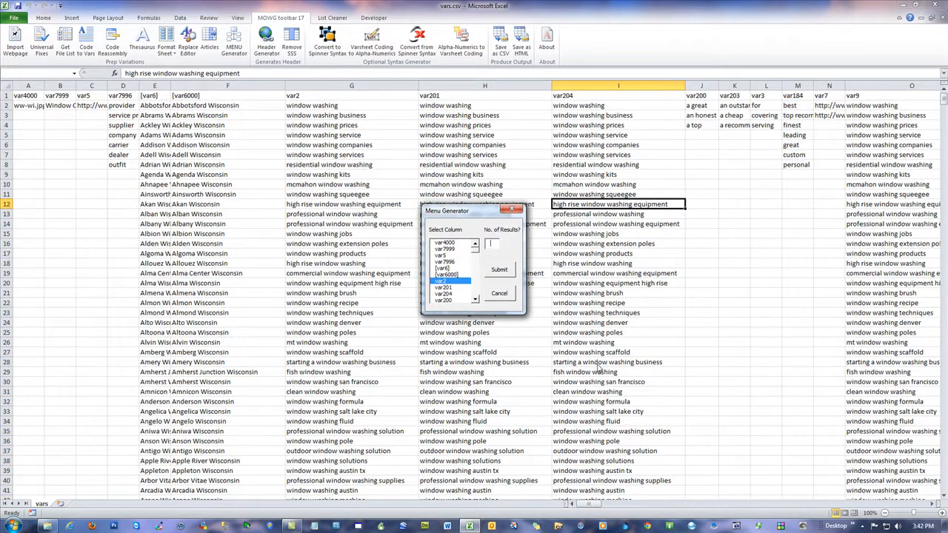
pyautogui.write('10')
pyautogui.click(499, 270)
pyautogui.click(483, 294)
pyautogui.click(715, 224)
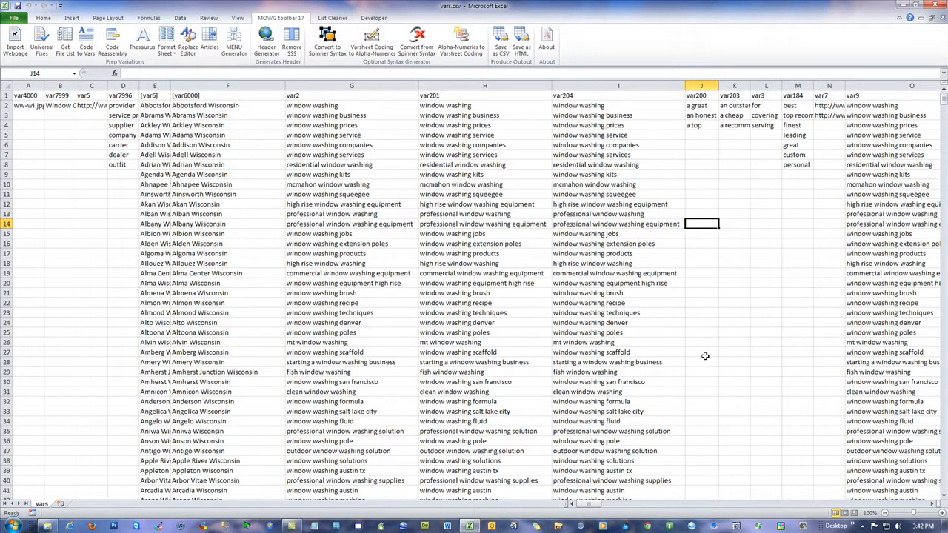
pyautogui.moveTo(597, 505)
pyautogui.mouseDown()
pyautogui.moveTo(935, 512)
pyautogui.moveTo(589, 506)
pyautogui.mouseUp()
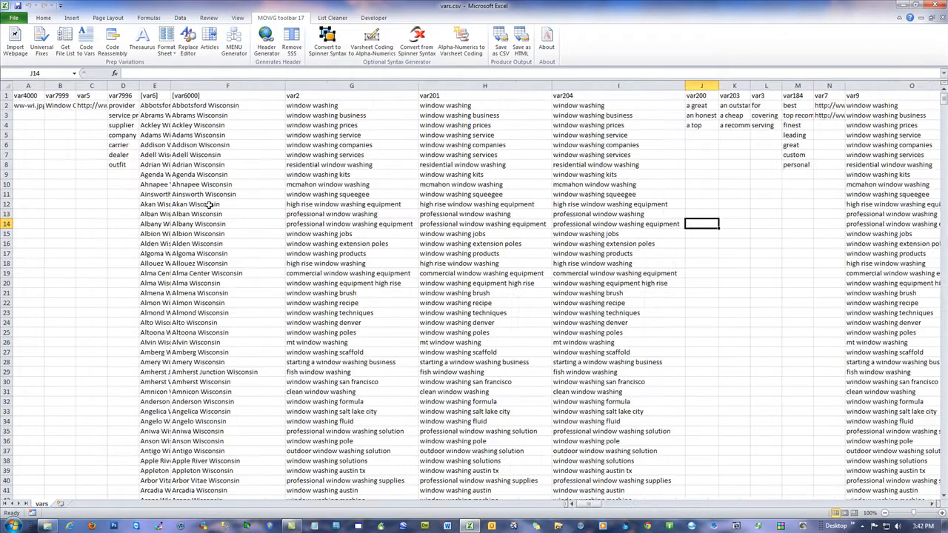
# - Save vars.csv in CSV format and close Excel, declining the additional save
pyautogui.click(17, 5)
pyautogui.click(437, 298)
pyautogui.click(935, 5)
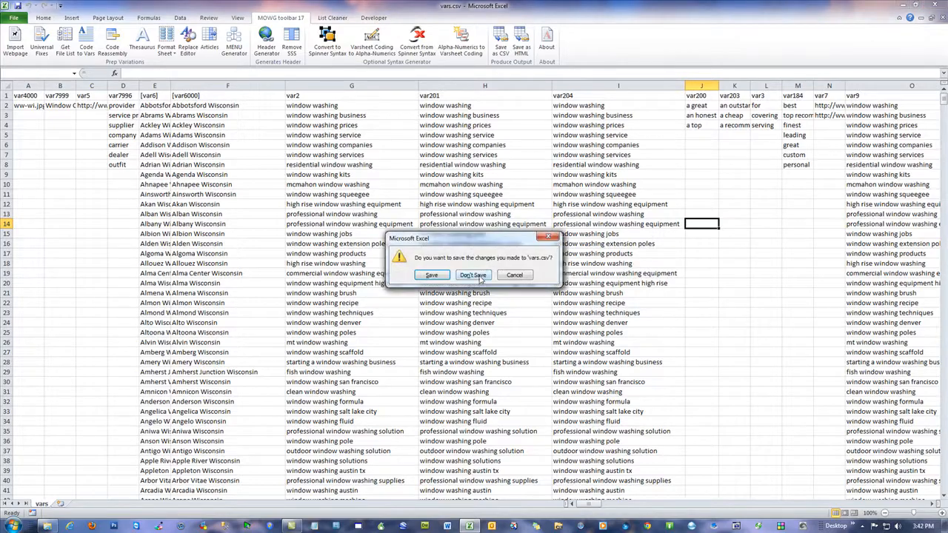
pyautogui.click(474, 276)
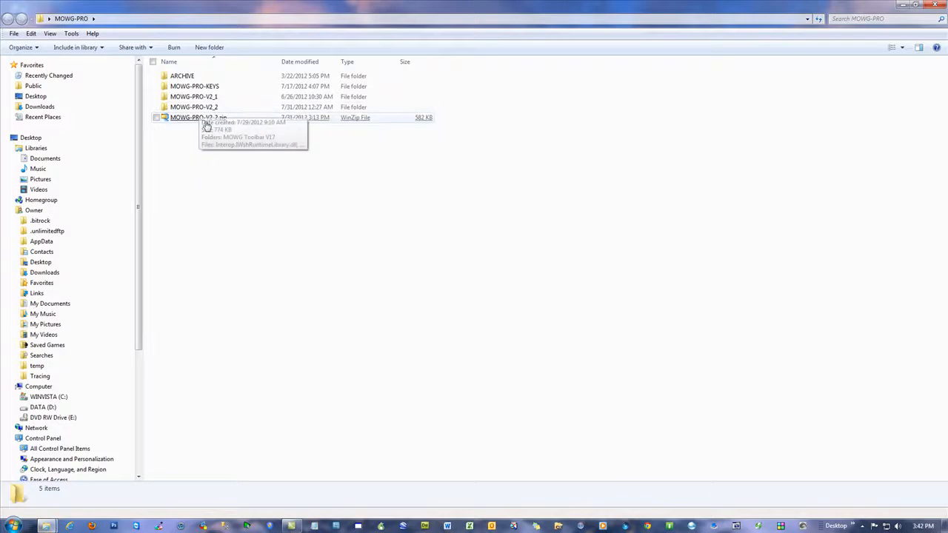
# - Examine the contents of the MOWG Toolbar V17 folder inside MOWG-PRO-V2_2 and return to the MOWG-PRO-V2_2 folder
pyautogui.doubleClick(204, 108)
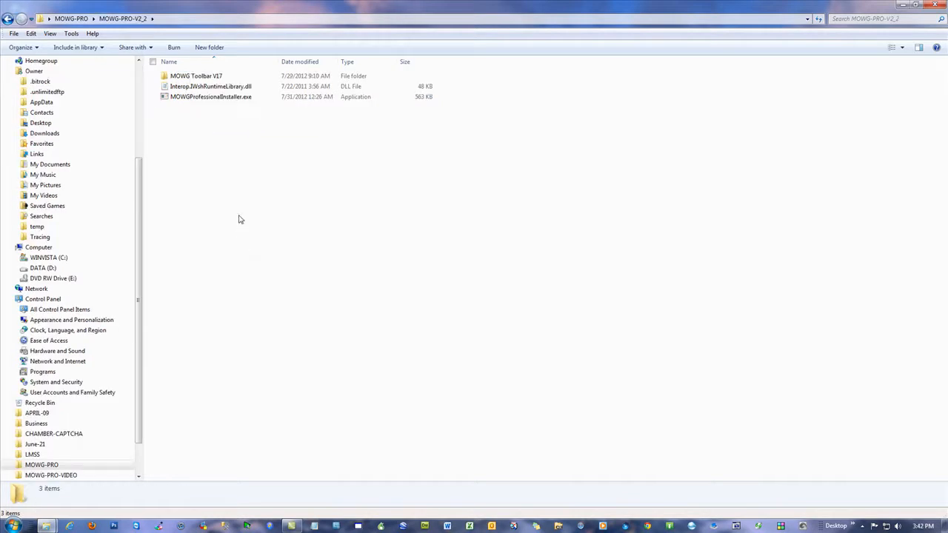
pyautogui.doubleClick(195, 77)
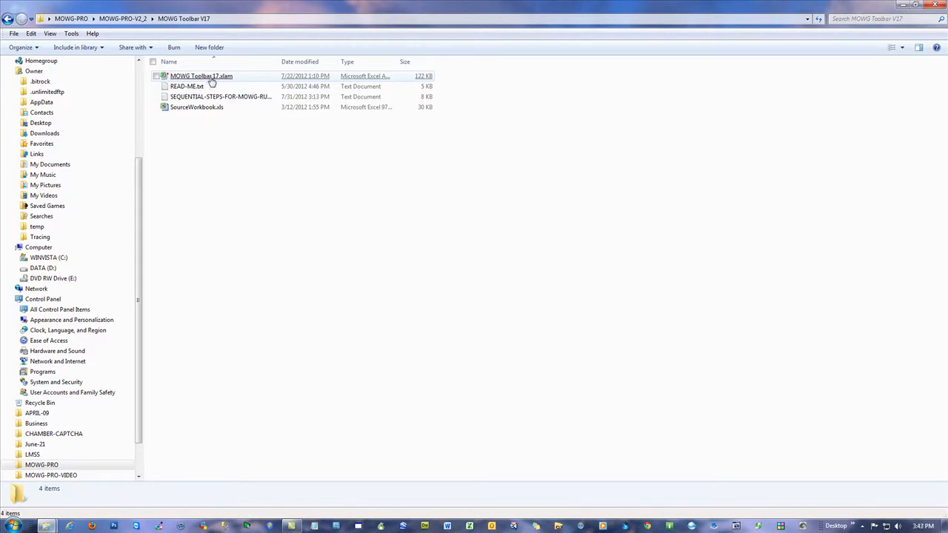
pyautogui.click(126, 19)
pyautogui.click(272, 229)
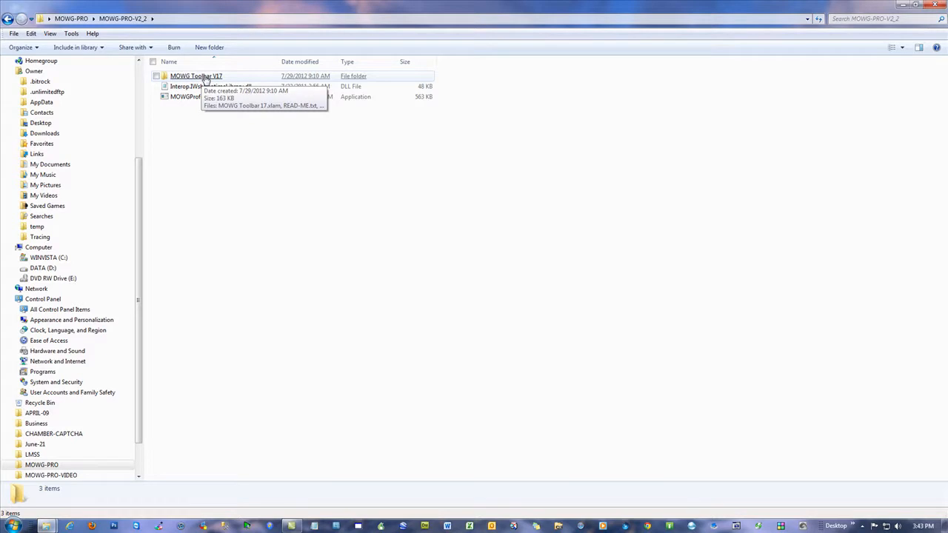
# - Open Program Files (x86) on the C: drive and locate the installed MOWG Toolbar V17 folder
pyautogui.click(49, 258)
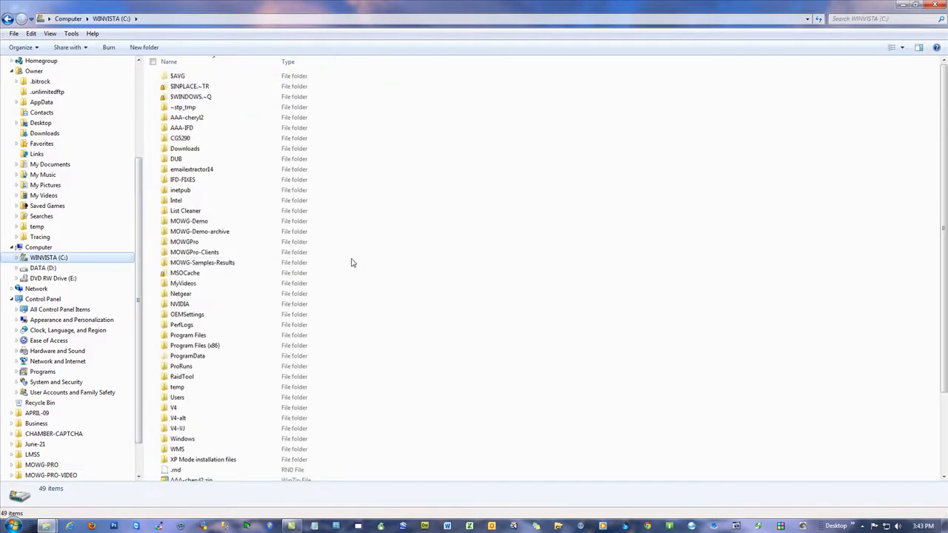
pyautogui.doubleClick(193, 347)
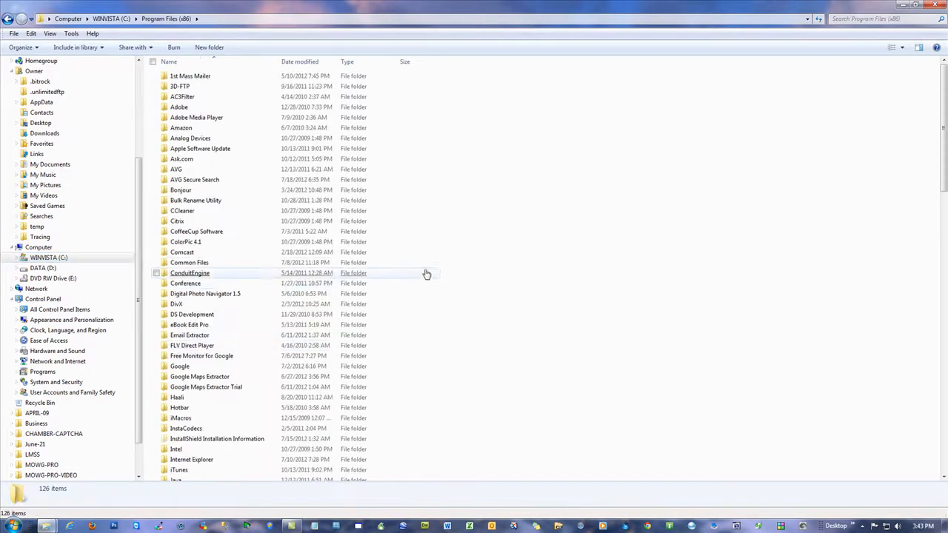
pyautogui.scroll(-15, 424, 274)
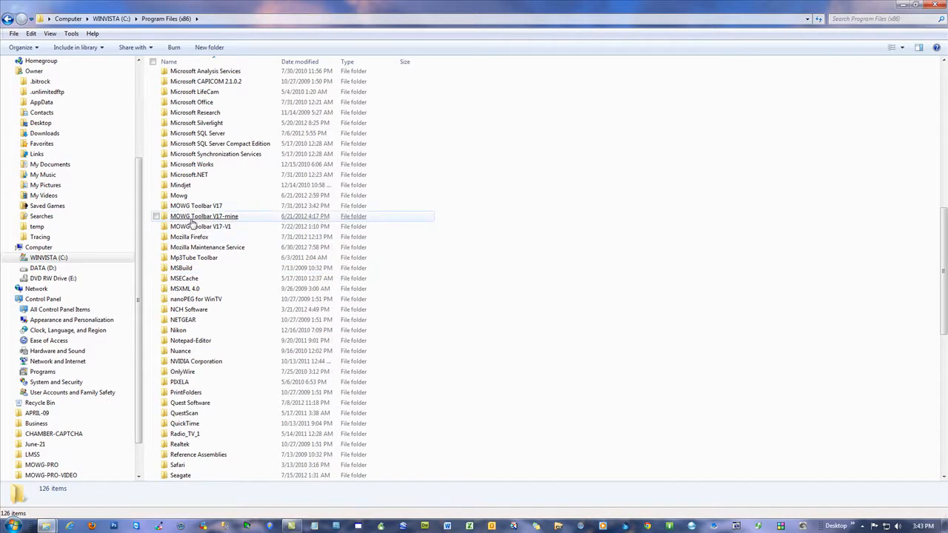
pyautogui.moveTo(202, 211)
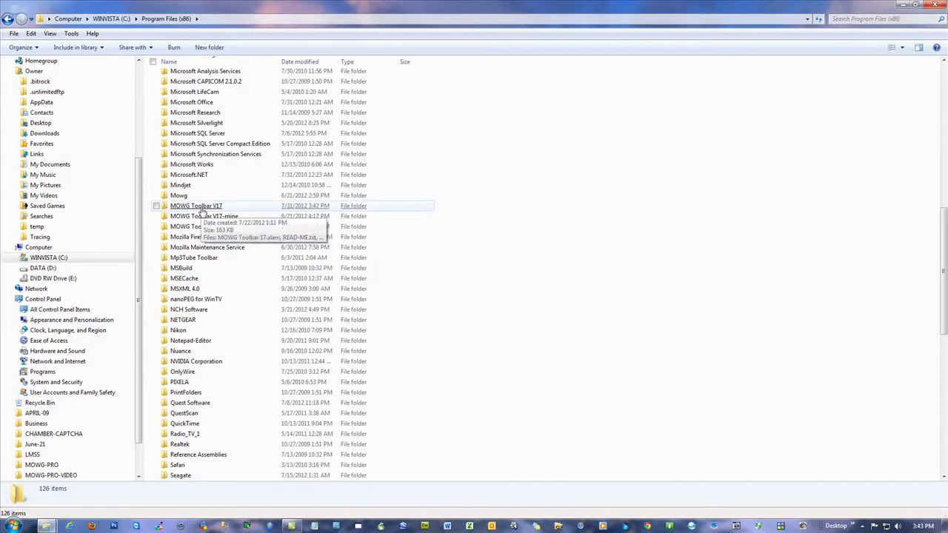
# - Start Excel, look for the installed MOWG toolbar 17 in the ribbon, and close Excel
pyautogui.click(469, 526)
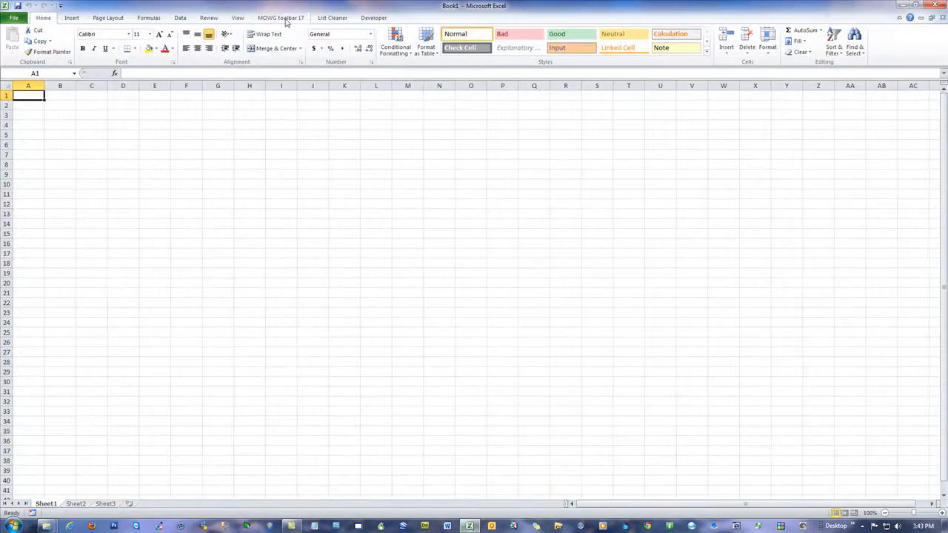
pyautogui.click(286, 20)
pyautogui.click(44, 18)
pyautogui.click(934, 6)
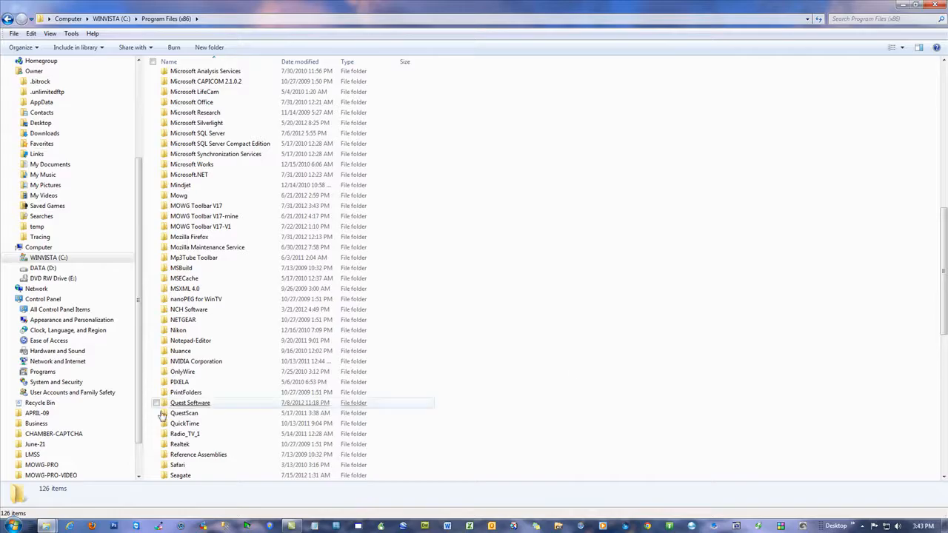
# - Rename the MOWG Toolbar V17 folder in Program Files (x86) as MOWG Toolbar V17-old
pyautogui.rightClick(205, 212)
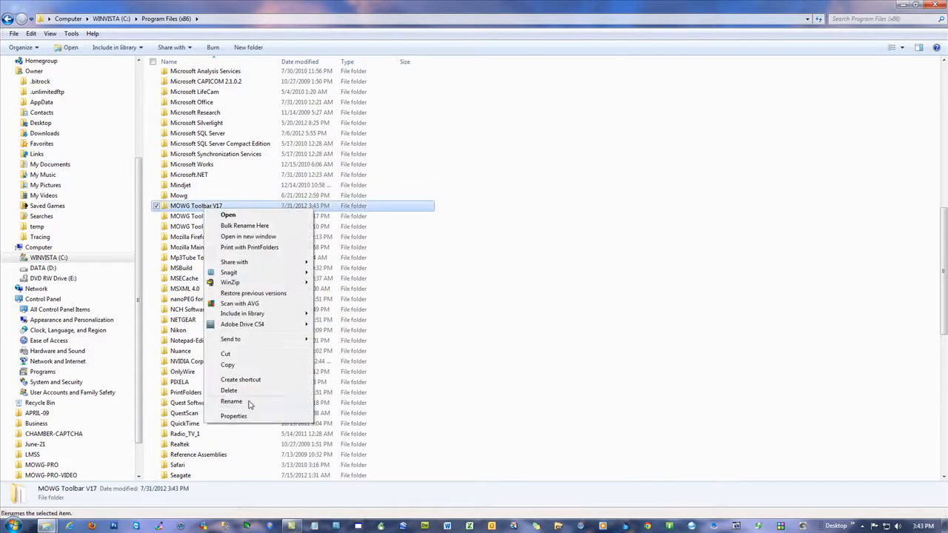
pyautogui.click(250, 404)
pyautogui.click(229, 206)
pyautogui.write('-old')
pyautogui.press('Return')
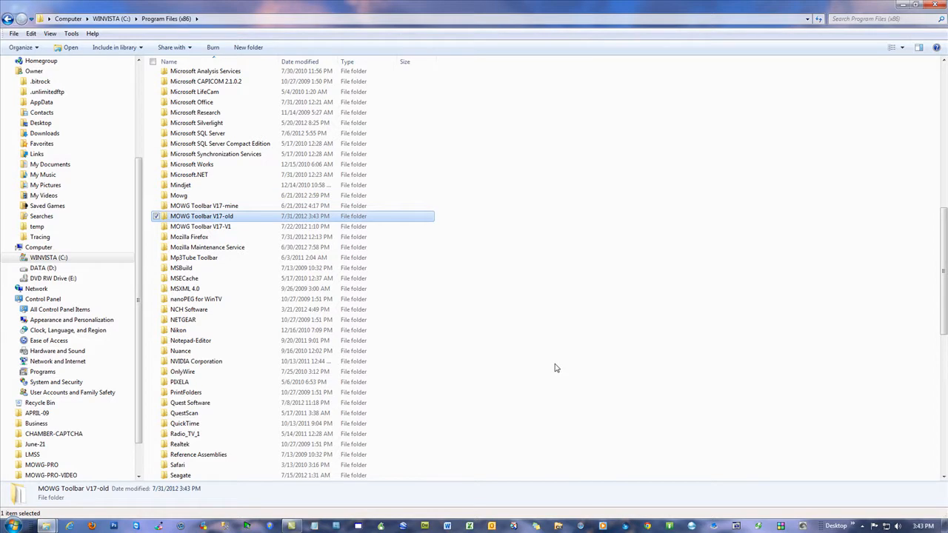
pyautogui.click(561, 244)
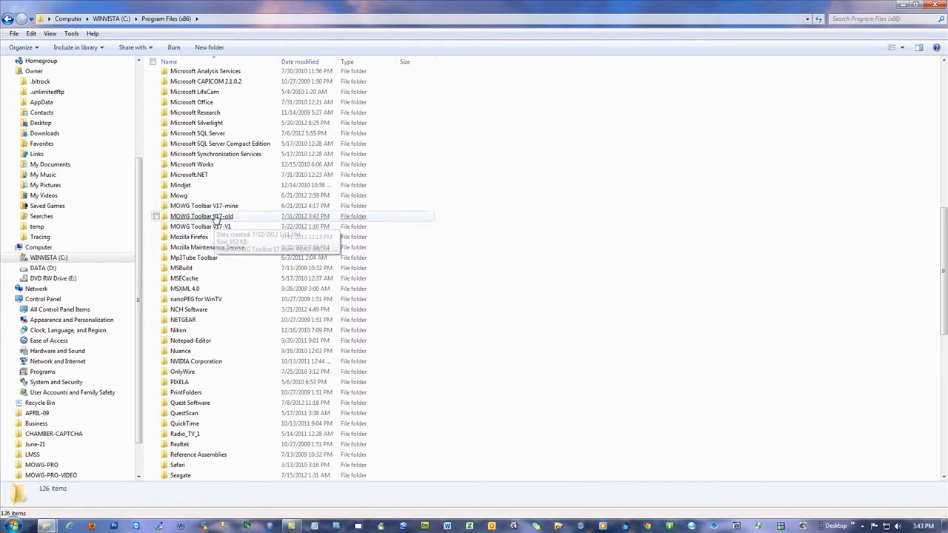
# - Start Excel, dismiss the missing-file message, and open the list of available Excel add-ins from the options
pyautogui.click(471, 526)
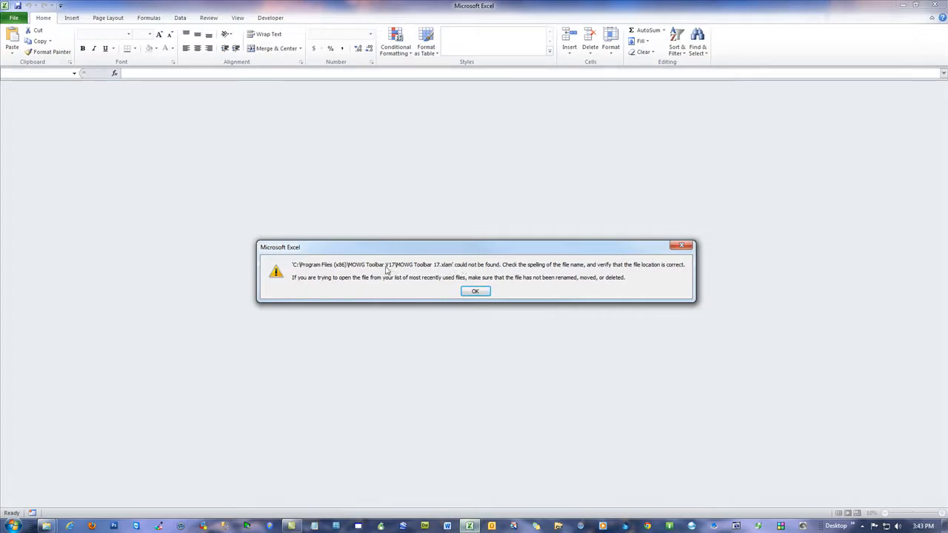
pyautogui.click(476, 292)
pyautogui.click(13, 17)
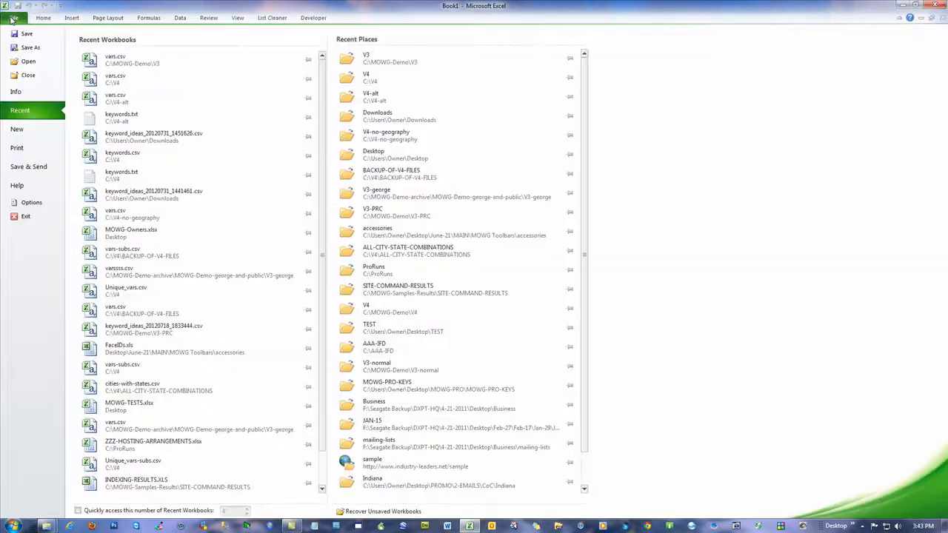
pyautogui.click(33, 202)
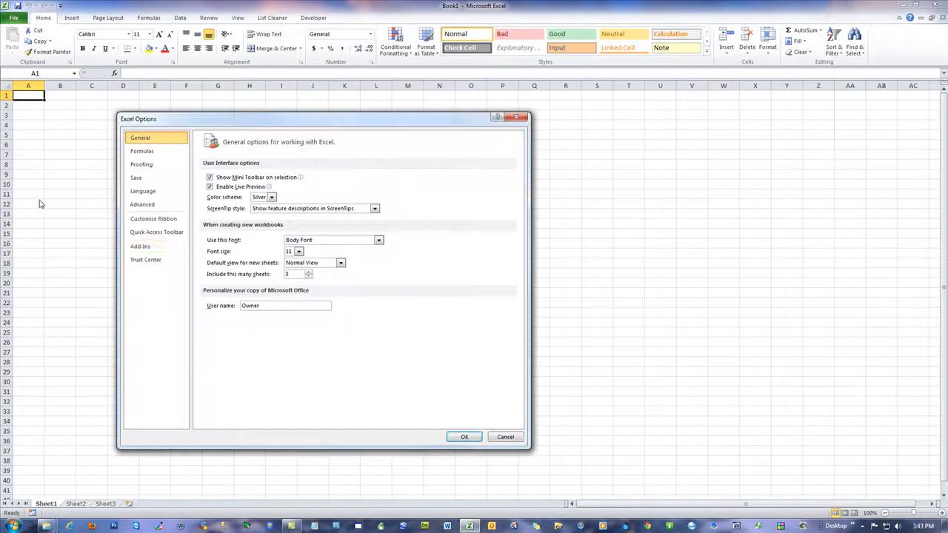
pyautogui.click(152, 249)
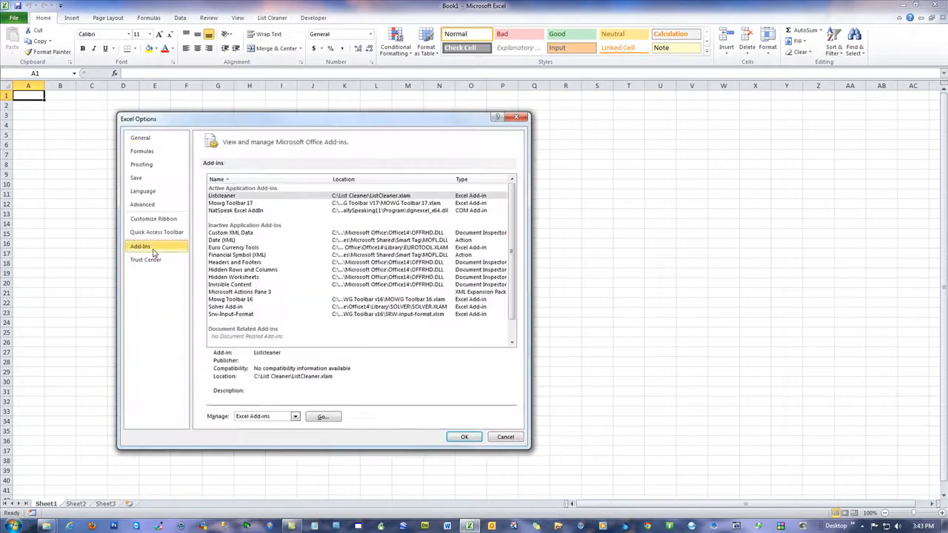
pyautogui.click(323, 419)
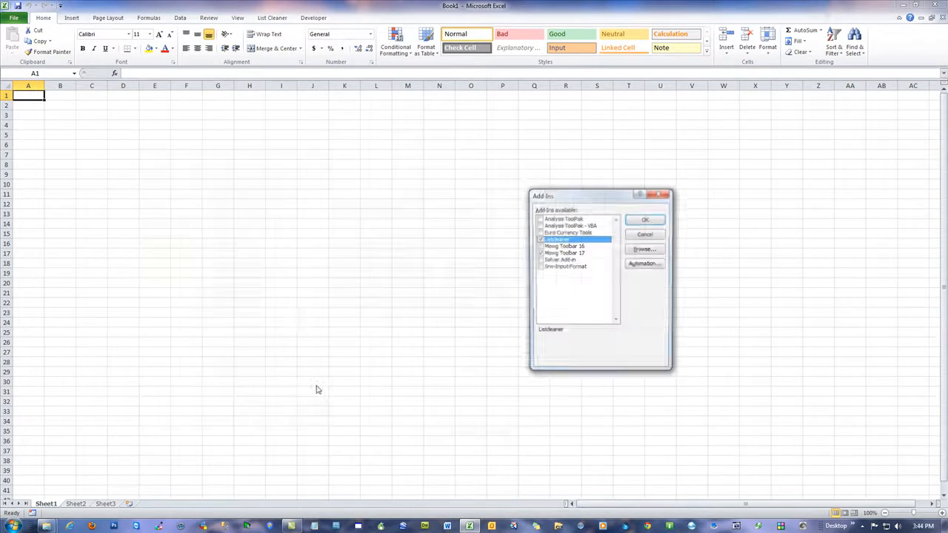
# - Deactivate Mowg Toolbar 17, delete it from the list of available add-ins, and close Excel
pyautogui.moveTo(584, 196); pyautogui.dragTo(227, 183)
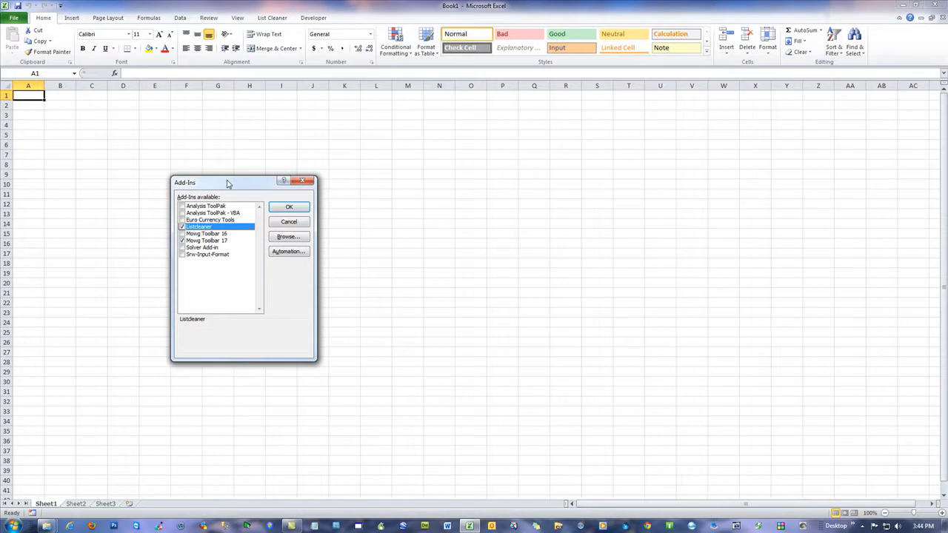
pyautogui.click(182, 241)
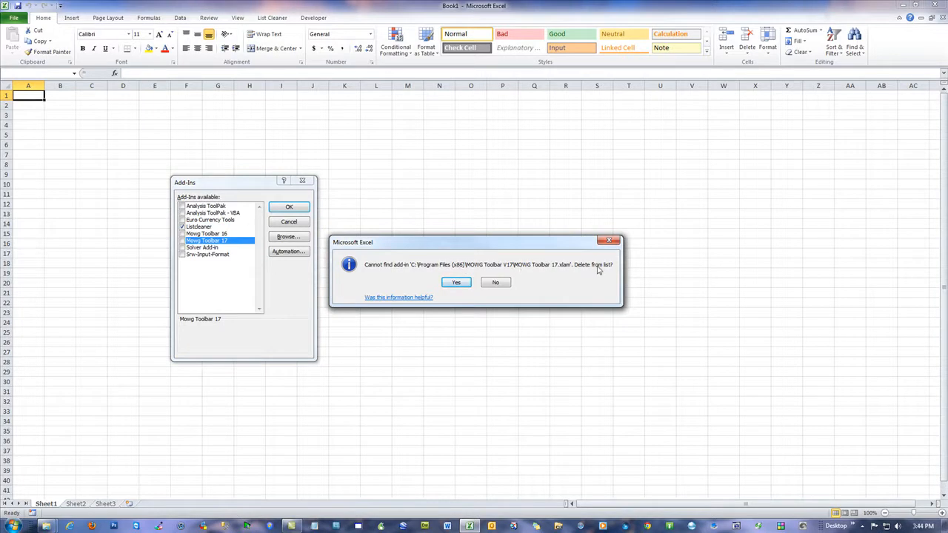
pyautogui.click(461, 283)
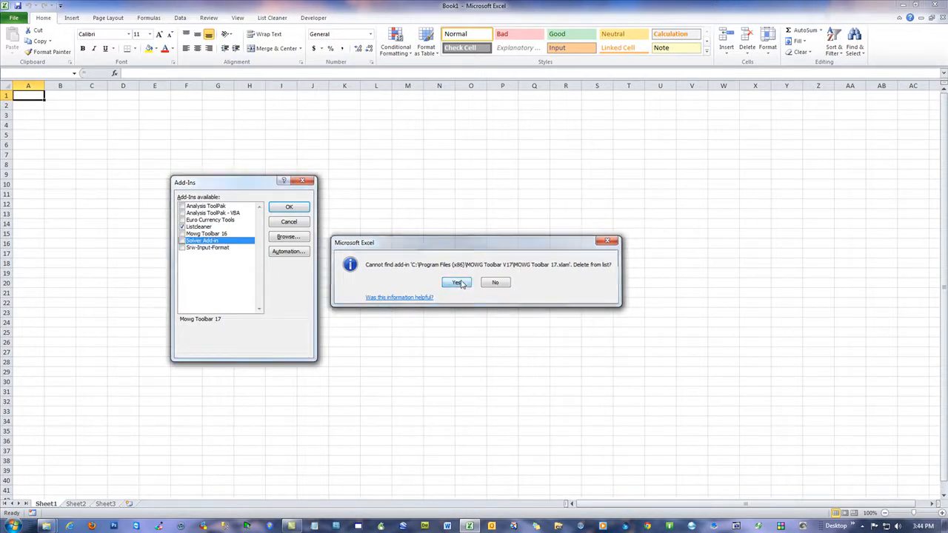
pyautogui.click(279, 208)
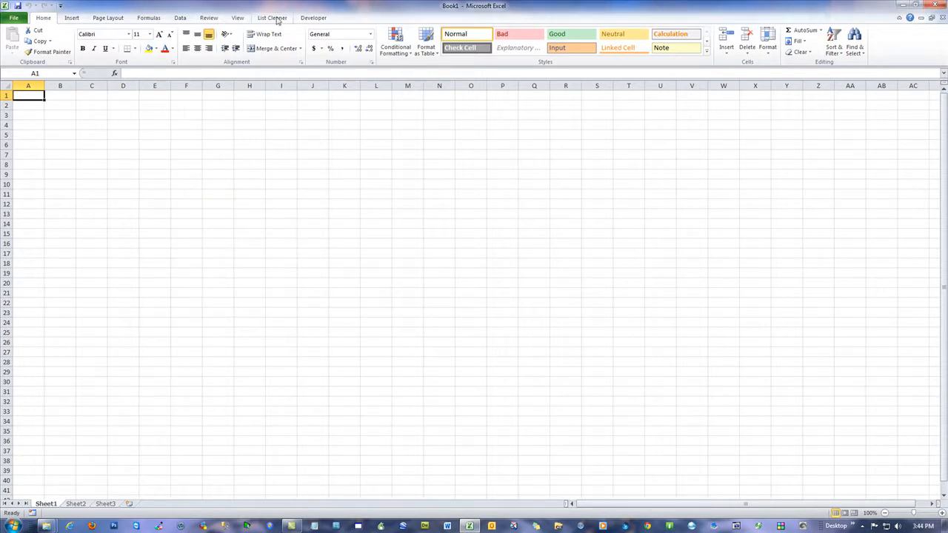
pyautogui.click(937, 5)
pyautogui.click(937, 5)
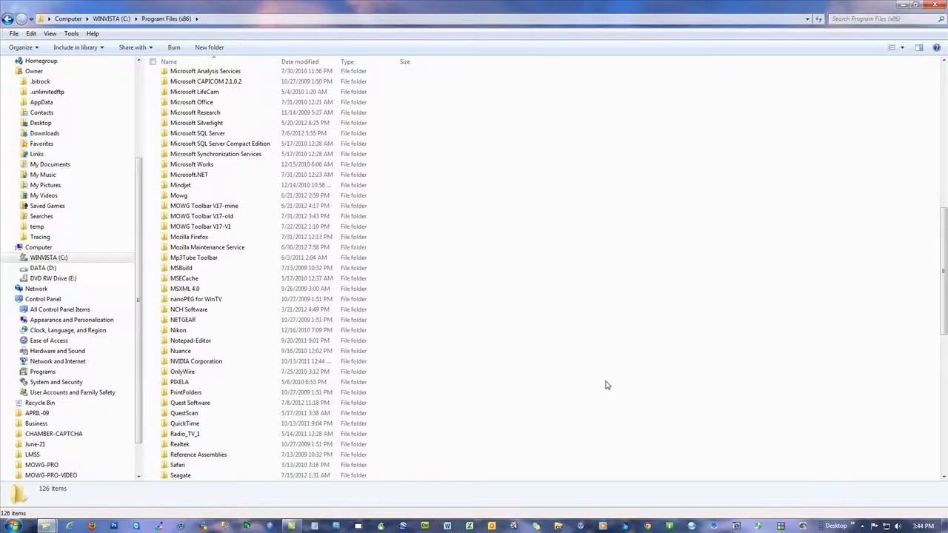
# - Copy the MOWG Toolbar V17 folder from MOWG-PRO-V2_2 inside the MOWG-PRO folder
pyautogui.click(903, 5)
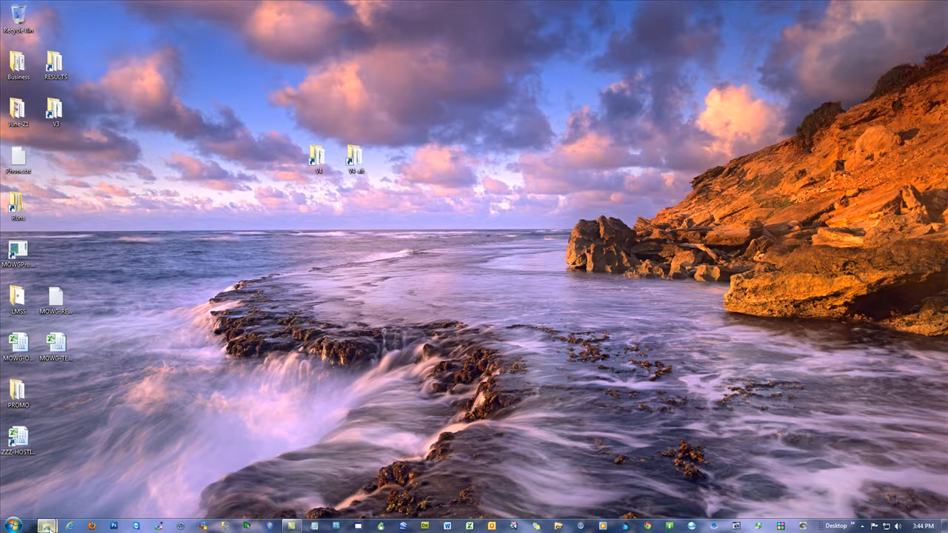
pyautogui.moveTo(45, 525)
pyautogui.moveTo(73, 474)
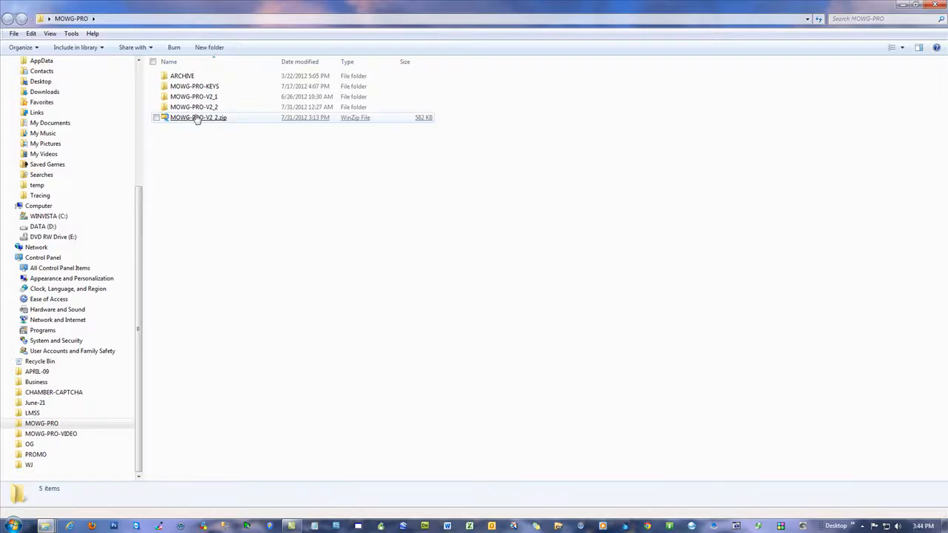
pyautogui.doubleClick(194, 107)
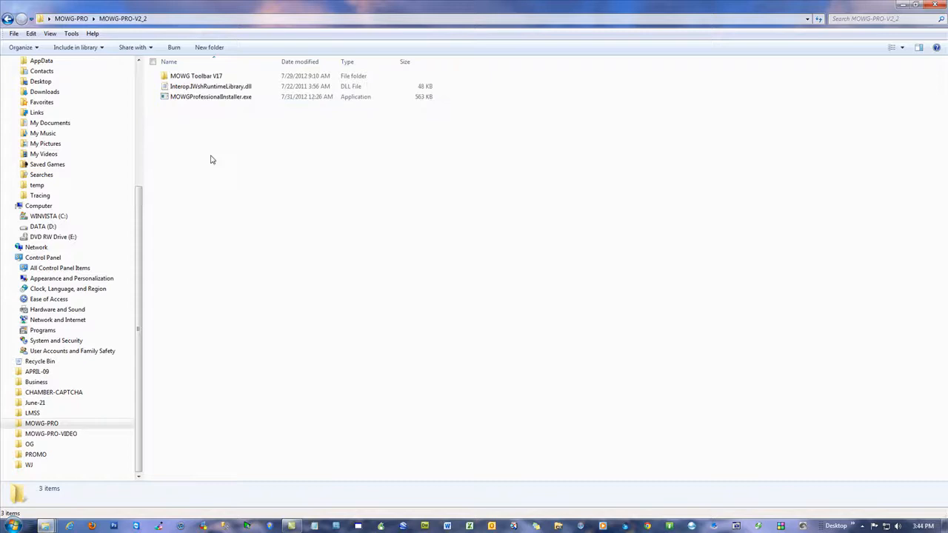
pyautogui.rightClick(191, 77)
pyautogui.click(216, 231)
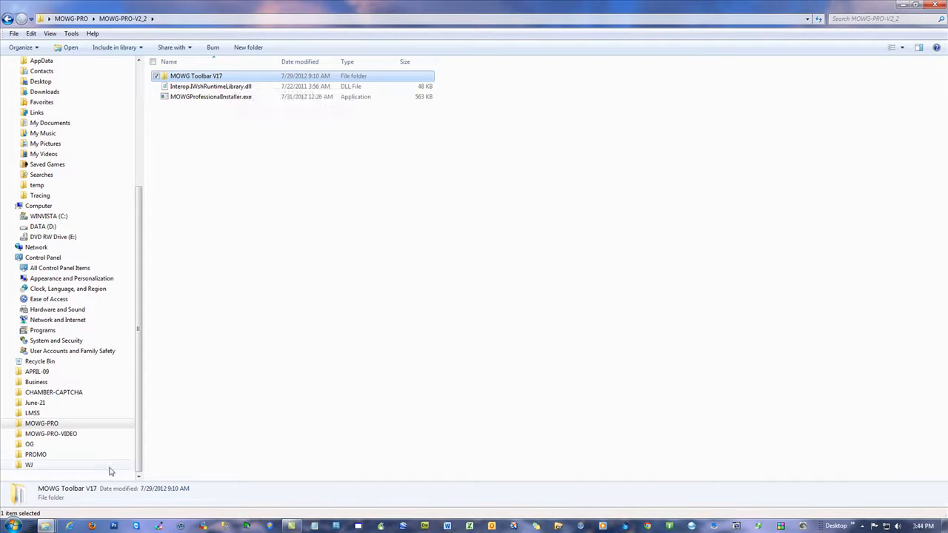
# - Paste the copied MOWG Toolbar V17 folder into Program Files (x86) on the C: drive
pyautogui.click(51, 216)
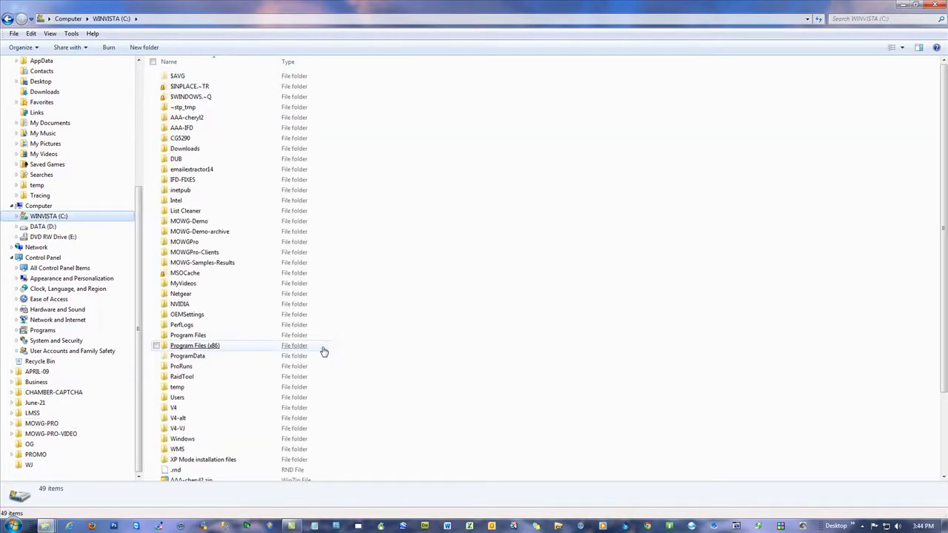
pyautogui.doubleClick(202, 348)
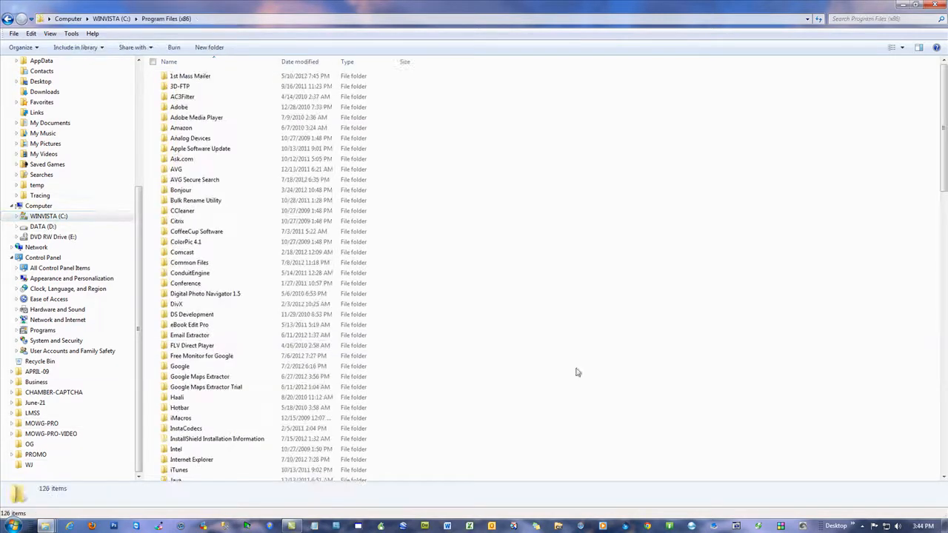
pyautogui.rightClick(491, 168)
pyautogui.click(546, 220)
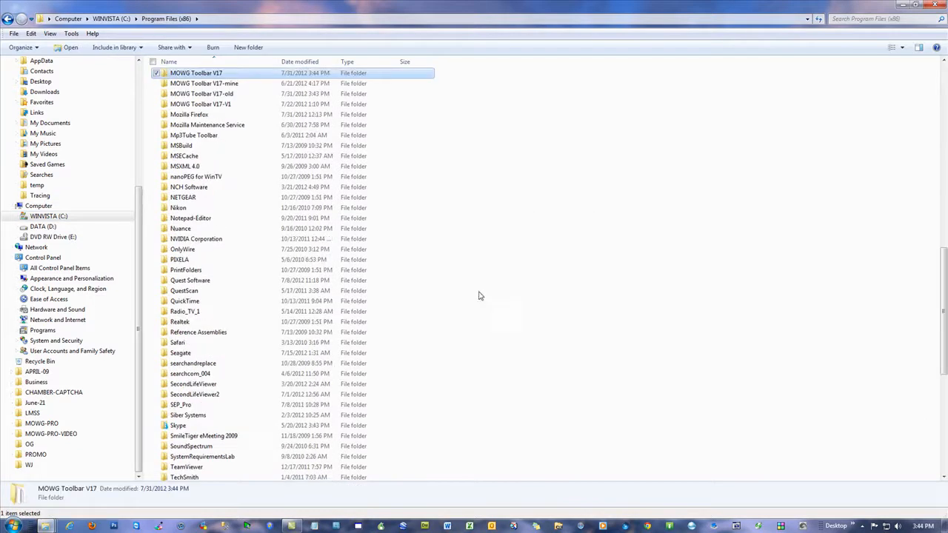
pyautogui.click(469, 180)
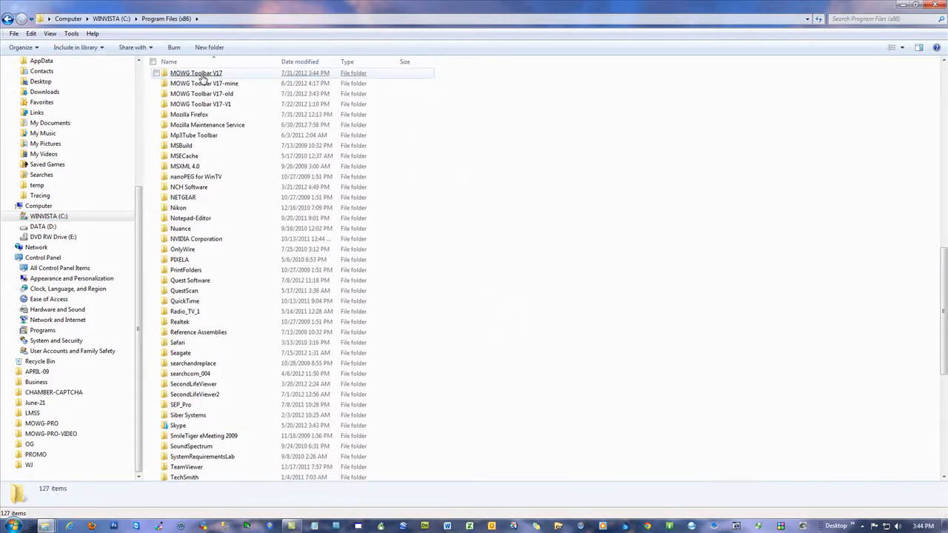
# - Examine the pasted MOWG Toolbar V17 folder and read through its SEQUENTIAL-STEPS-FOR-MOWG-RUNS.txt file
pyautogui.doubleClick(202, 74)
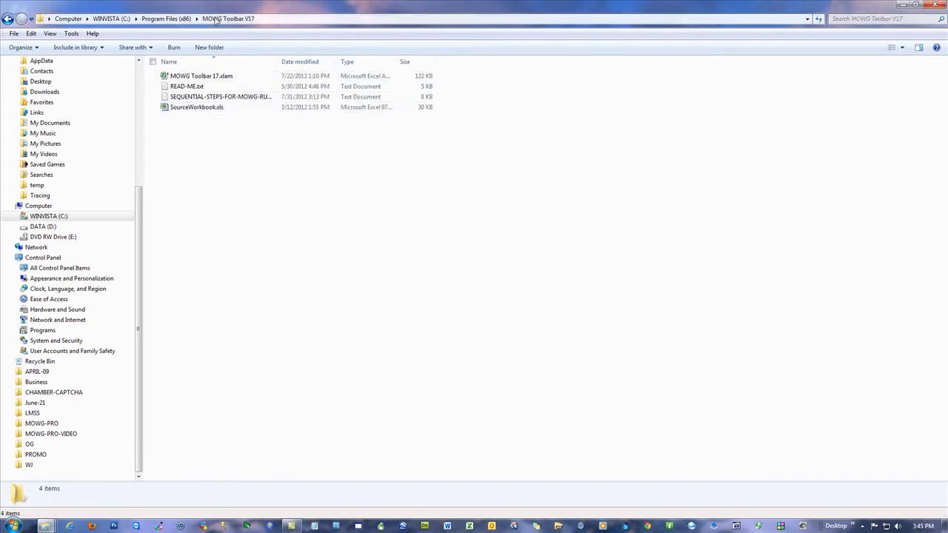
pyautogui.click(165, 19)
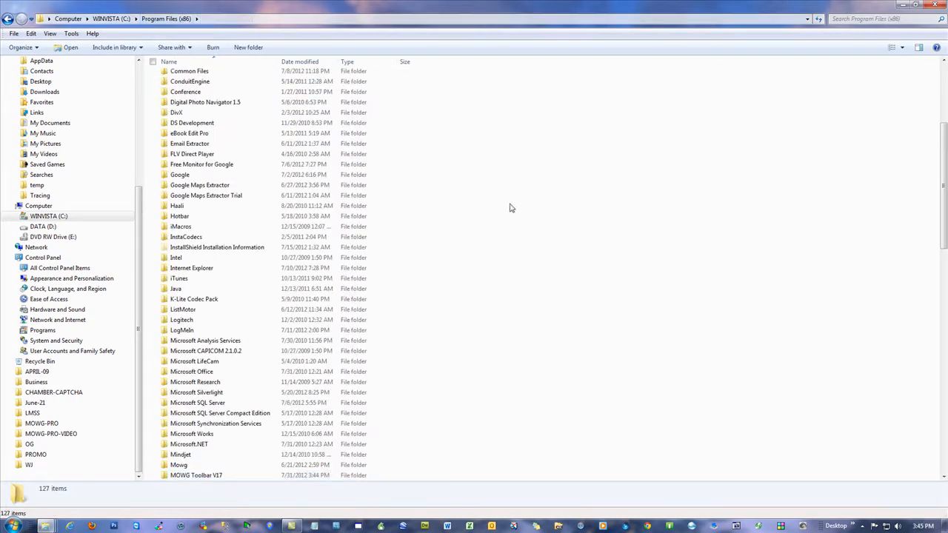
pyautogui.doubleClick(212, 475)
pyautogui.doubleClick(212, 102)
pyautogui.scroll(-13, 348, 268)
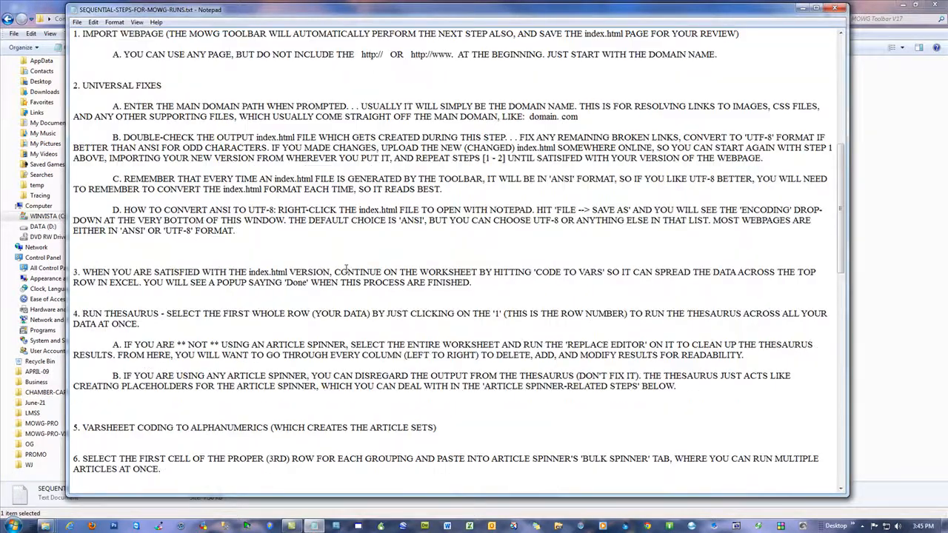
pyautogui.scroll(-18, 347, 268)
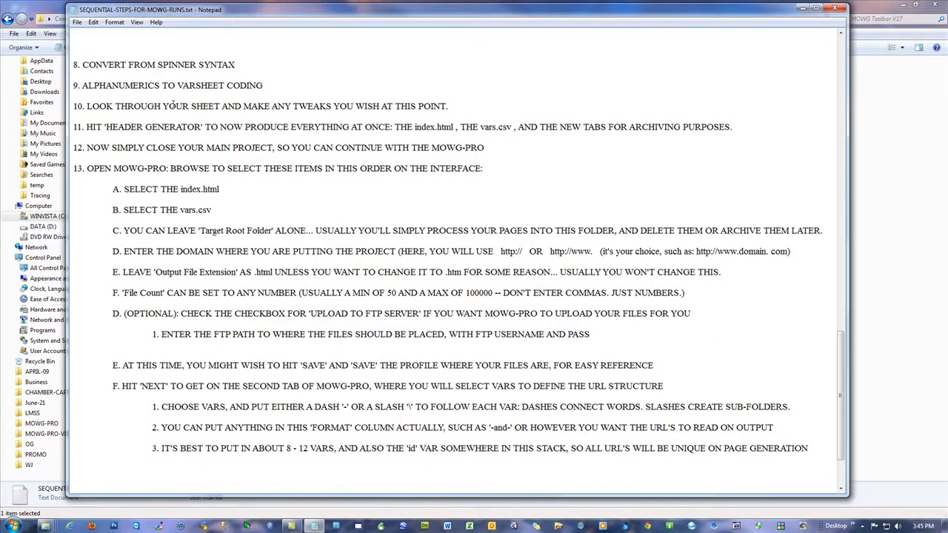
pyautogui.click(835, 8)
pyautogui.click(380, 292)
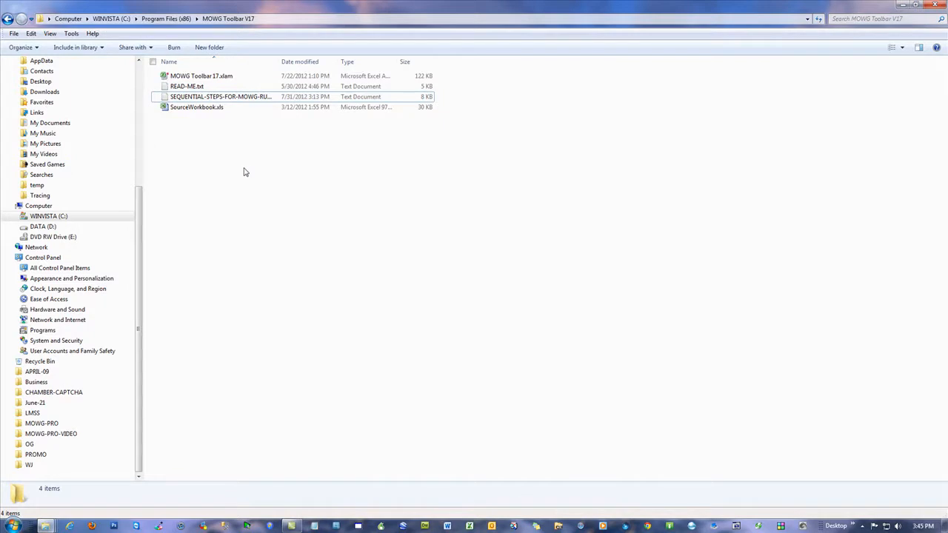
# - Start Excel again and open the list of available Excel add-ins from the options
pyautogui.click(469, 525)
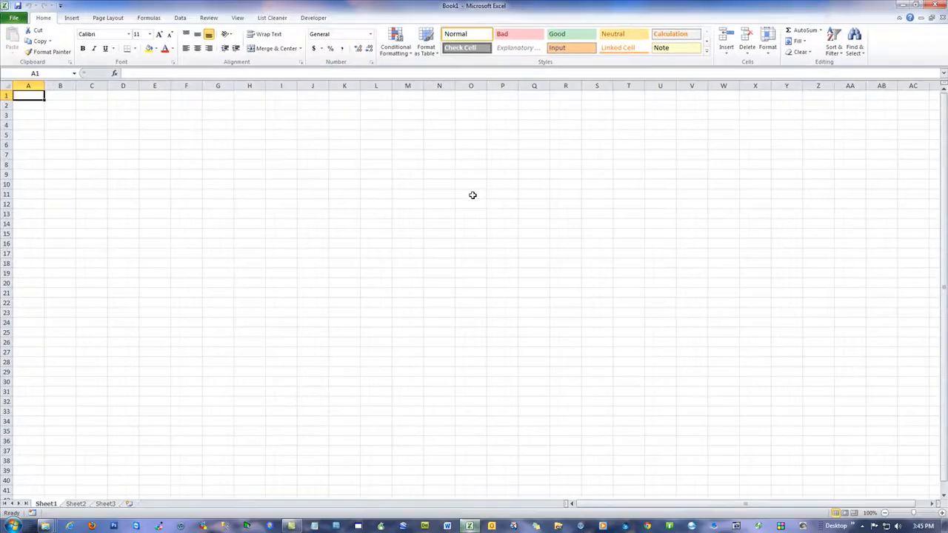
pyautogui.click(16, 19)
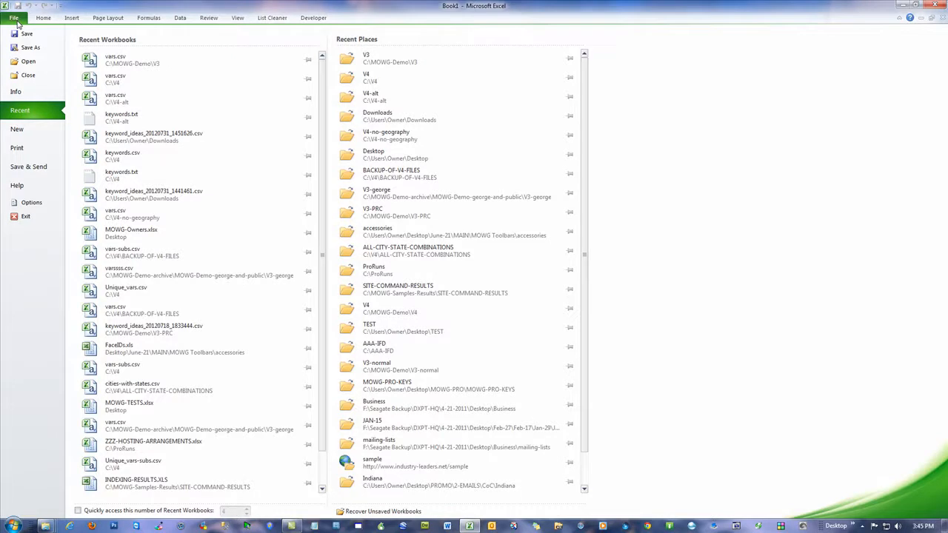
pyautogui.click(29, 202)
pyautogui.click(140, 247)
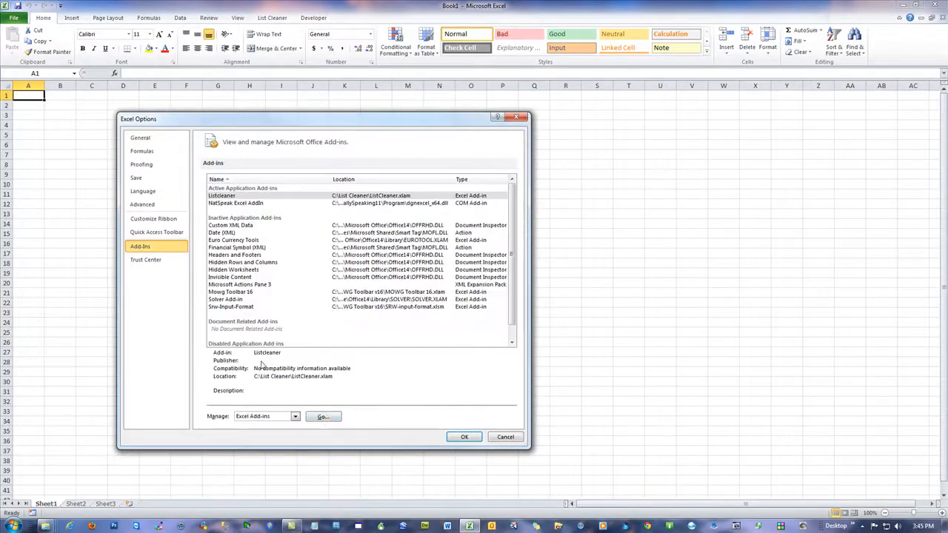
pyautogui.click(324, 417)
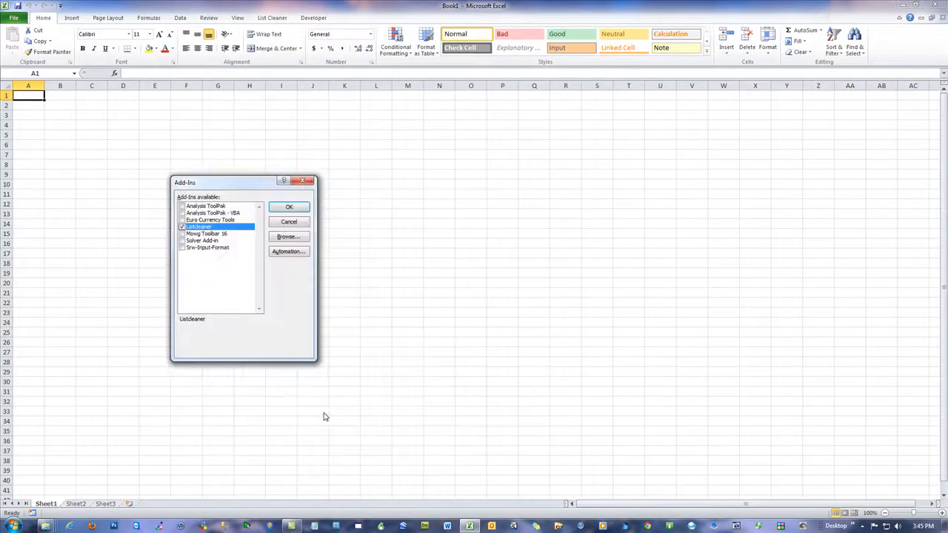
# - Add MOWG Toolbar 17.xlam from Program Files (x86)\MOWG Toolbar V17 as an active add-in, and close Excel and the folder window
pyautogui.click(288, 237)
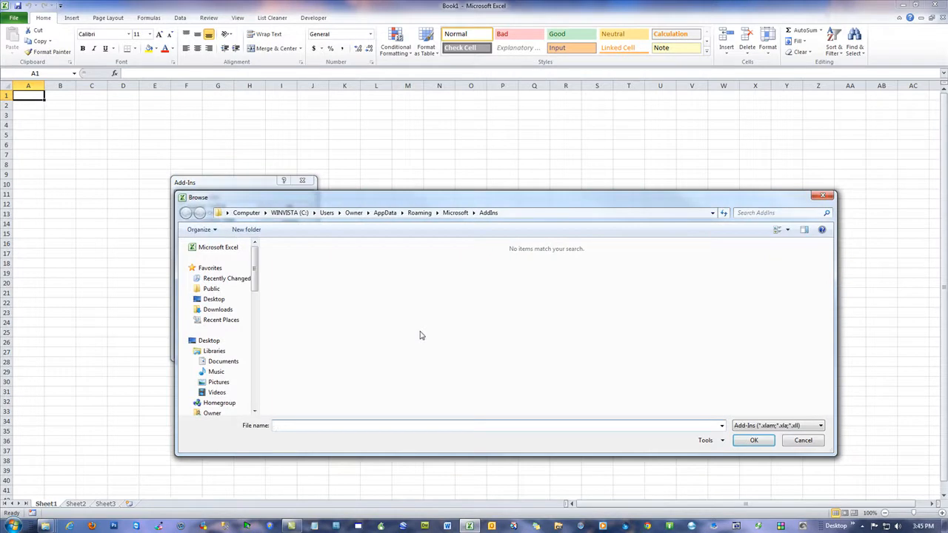
pyautogui.click(289, 213)
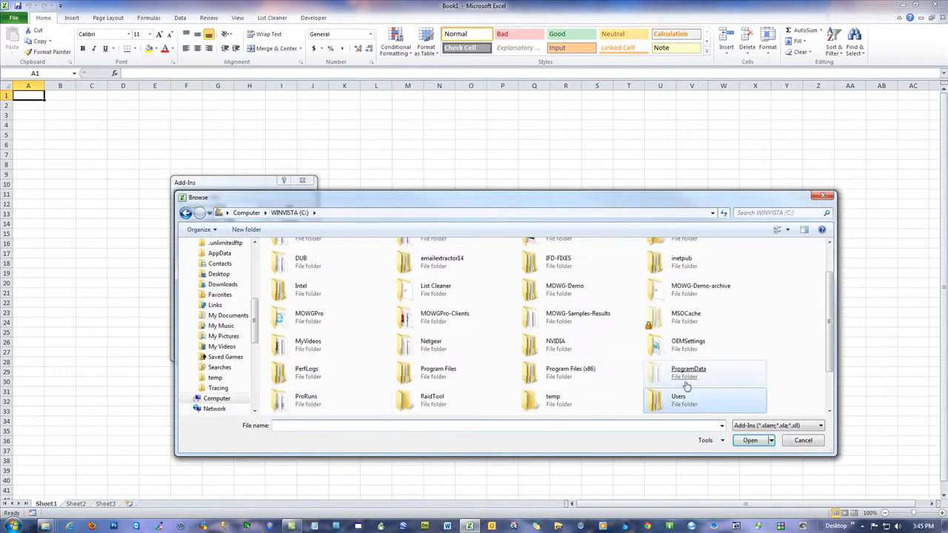
pyautogui.doubleClick(559, 370)
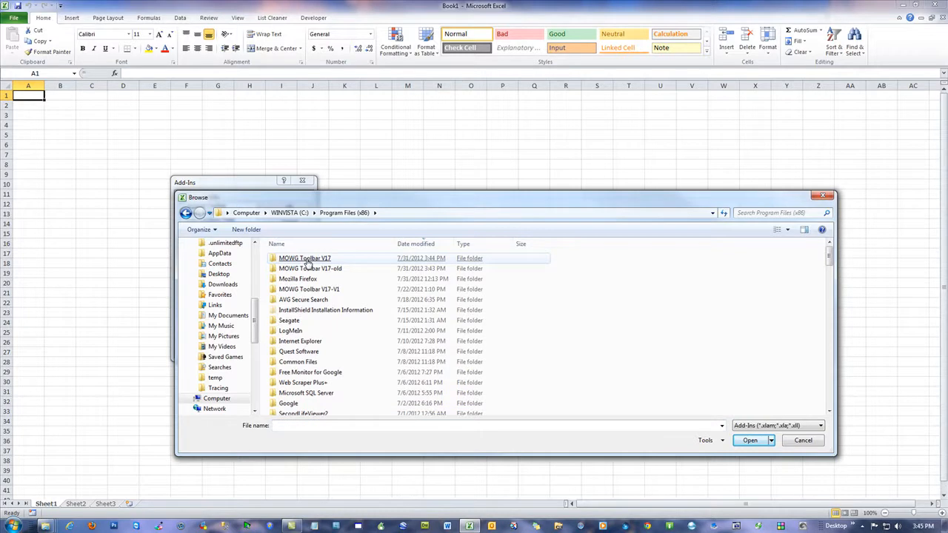
pyautogui.doubleClick(307, 261)
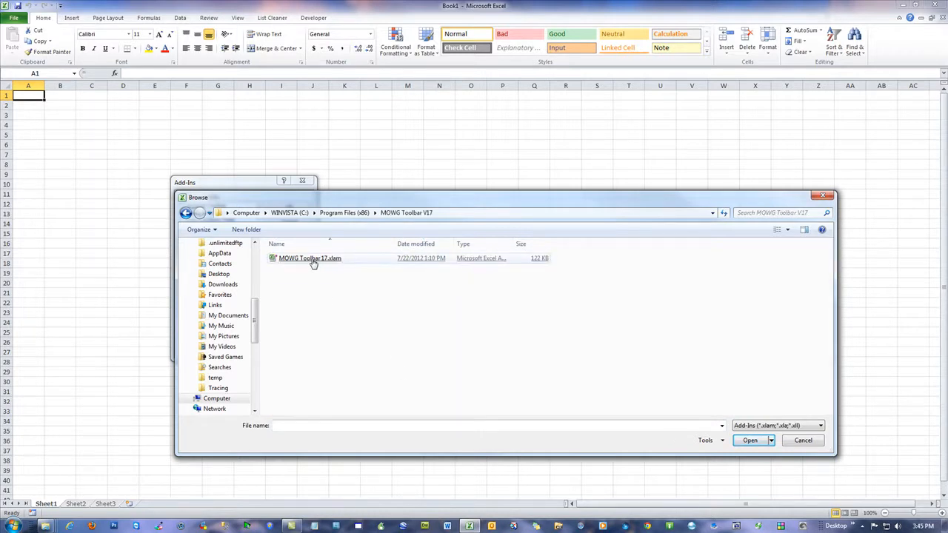
pyautogui.doubleClick(311, 259)
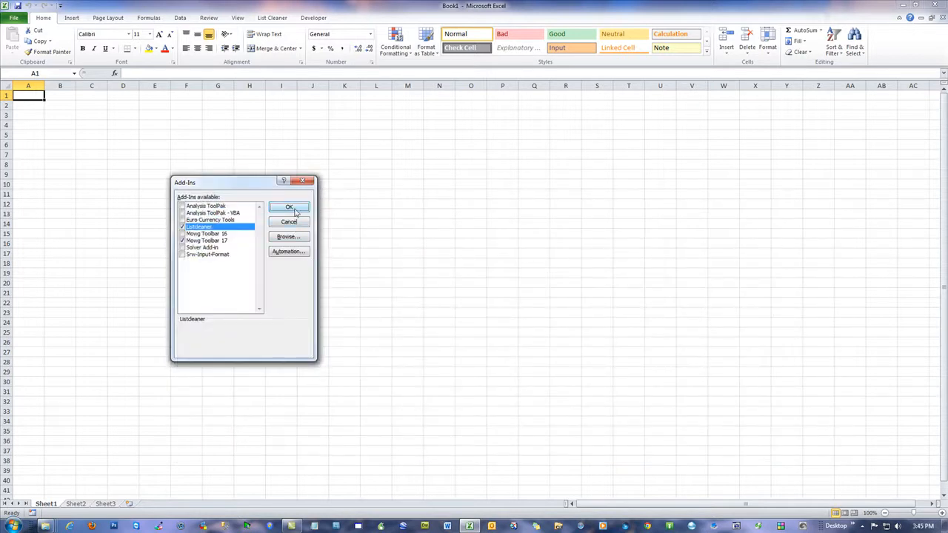
pyautogui.click(294, 209)
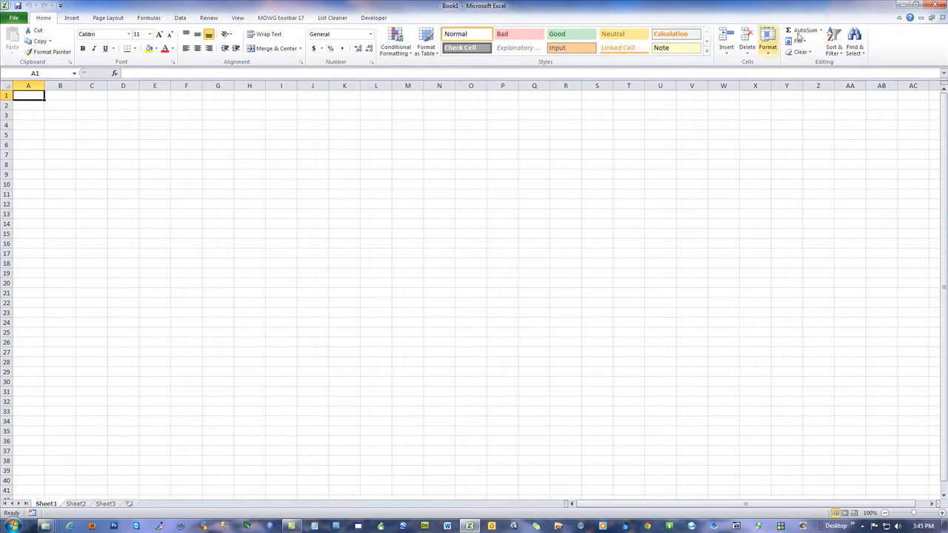
pyautogui.click(936, 5)
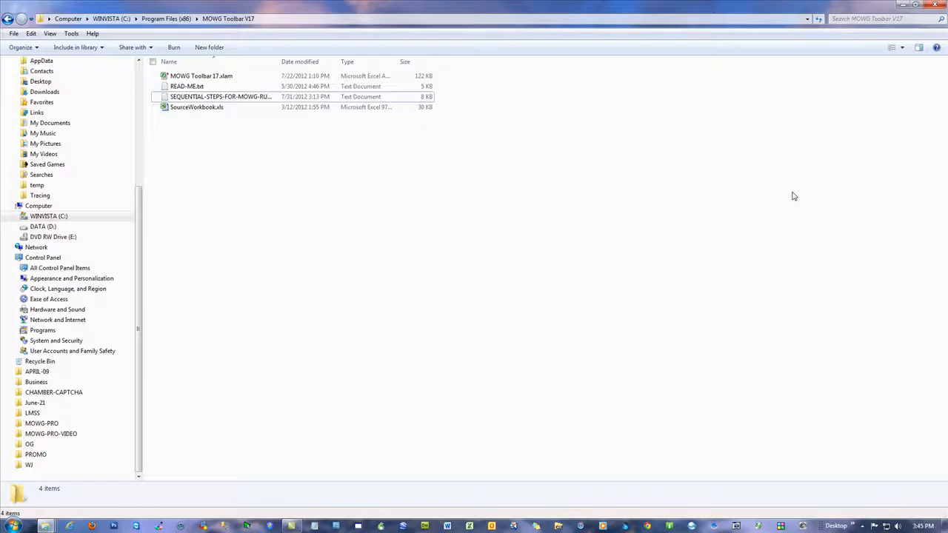
pyautogui.click(936, 5)
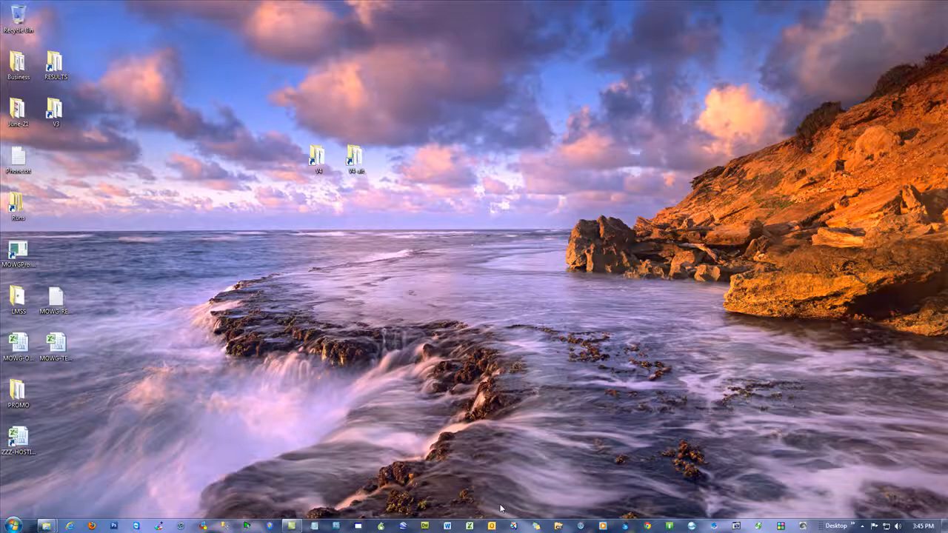
# - Start Excel, examine the commands of the MOWG toolbar 17 add-in to verify its installation, and close Excel
pyautogui.click(469, 527)
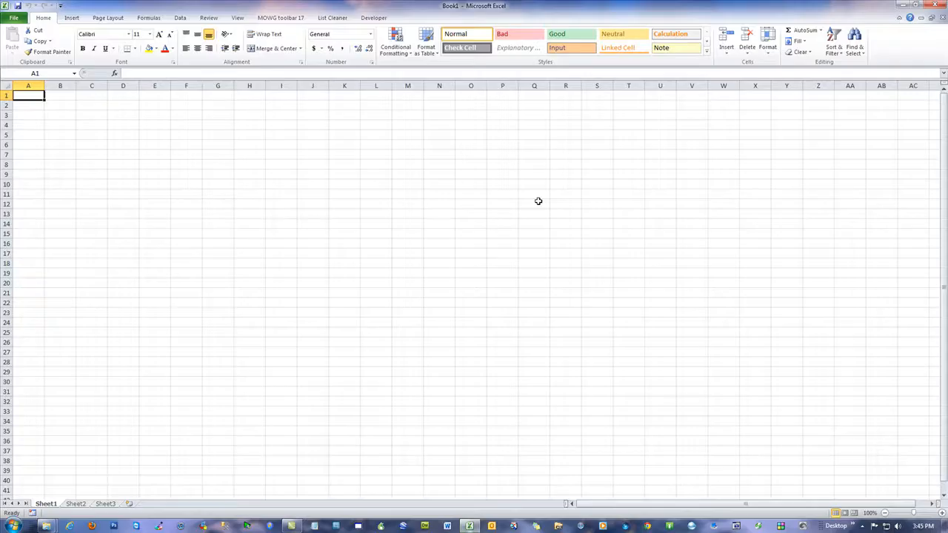
pyautogui.click(282, 18)
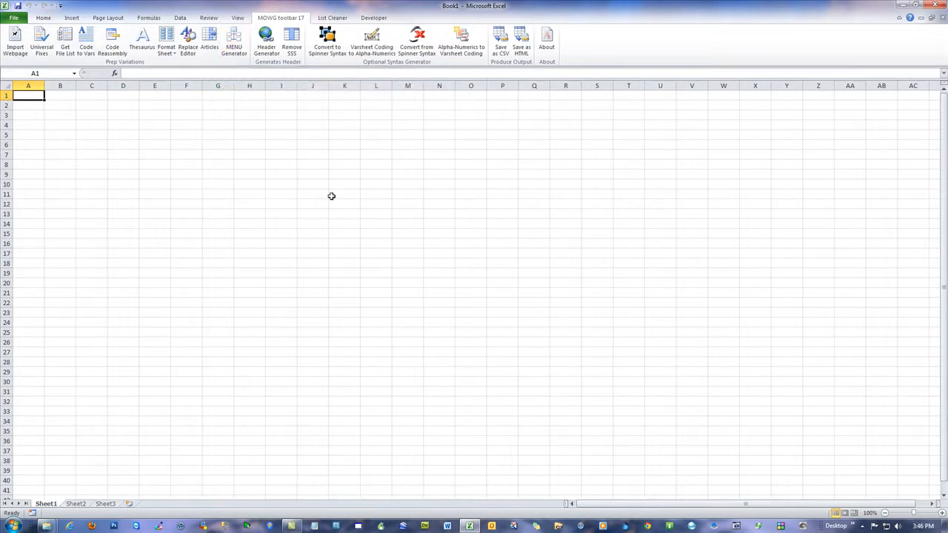
pyautogui.click(942, 6)
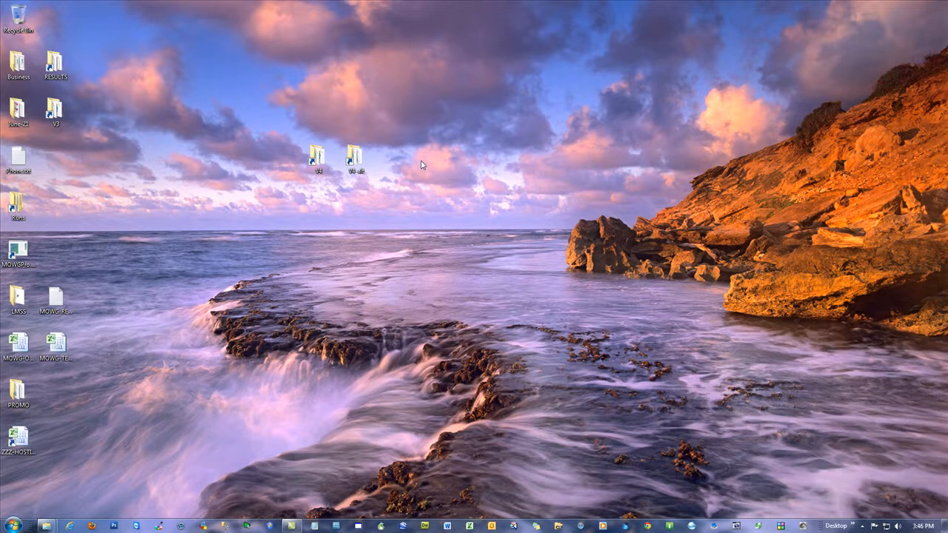
# - Start MOWG Professional 2.5 from the desktop, examine its input details form, and close it without saving a profile
pyautogui.doubleClick(18, 251)
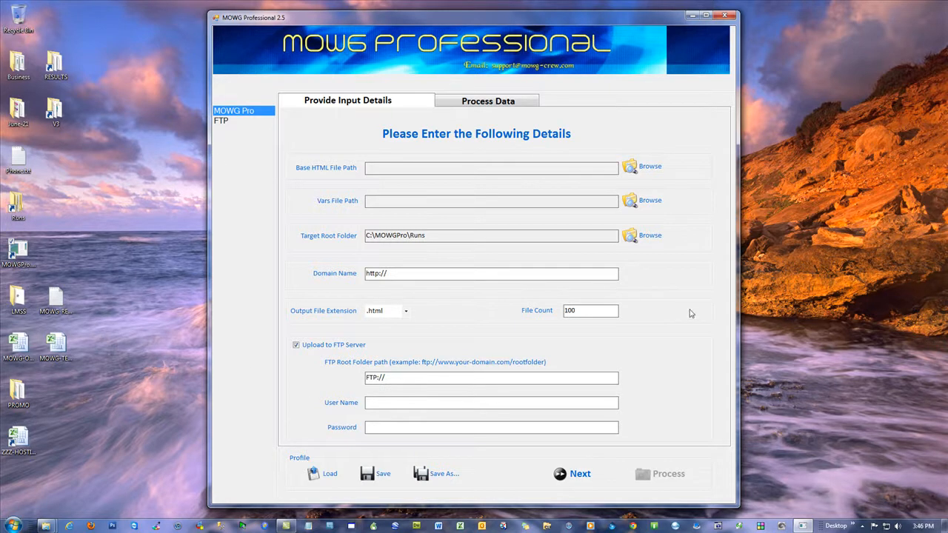
pyautogui.moveTo(493, 18); pyautogui.dragTo(484, 18)
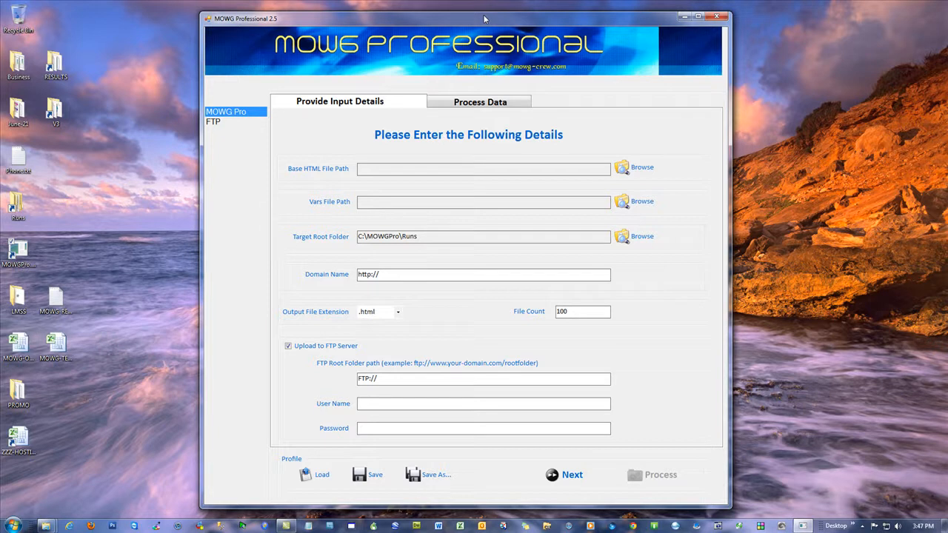
pyautogui.click(716, 15)
pyautogui.click(459, 297)
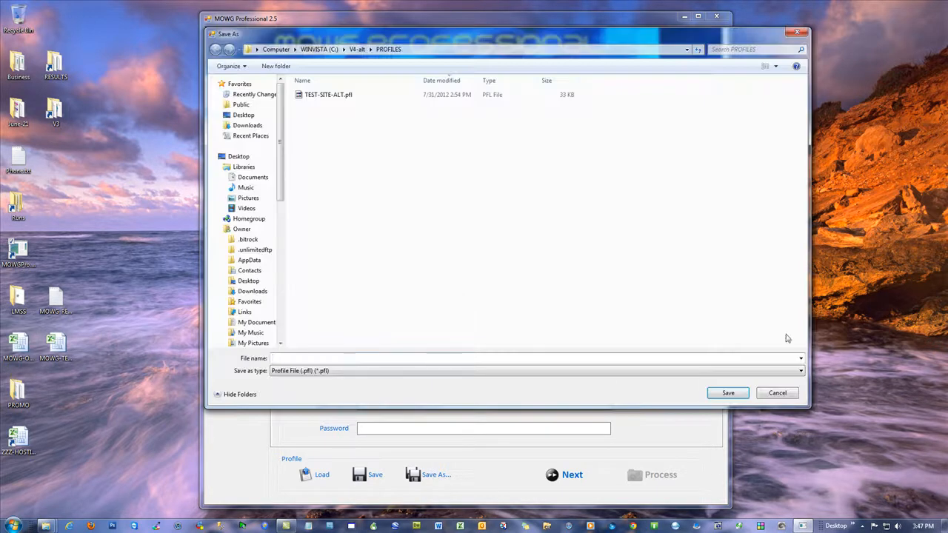
pyautogui.click(774, 395)
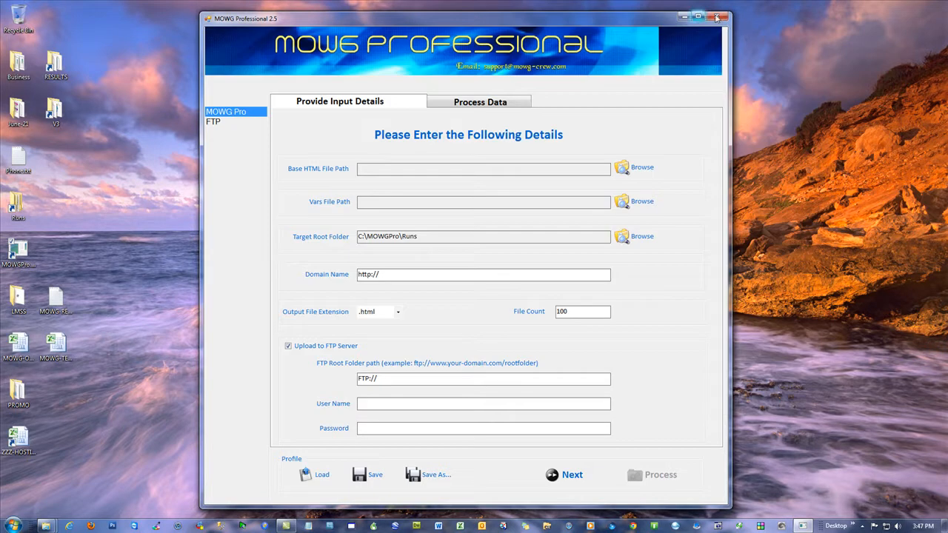
pyautogui.click(716, 16)
pyautogui.click(505, 298)
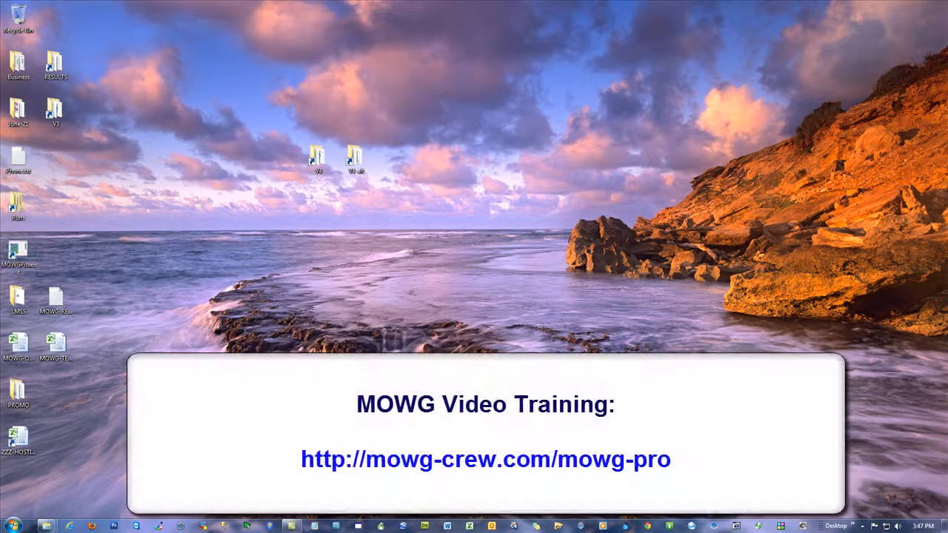